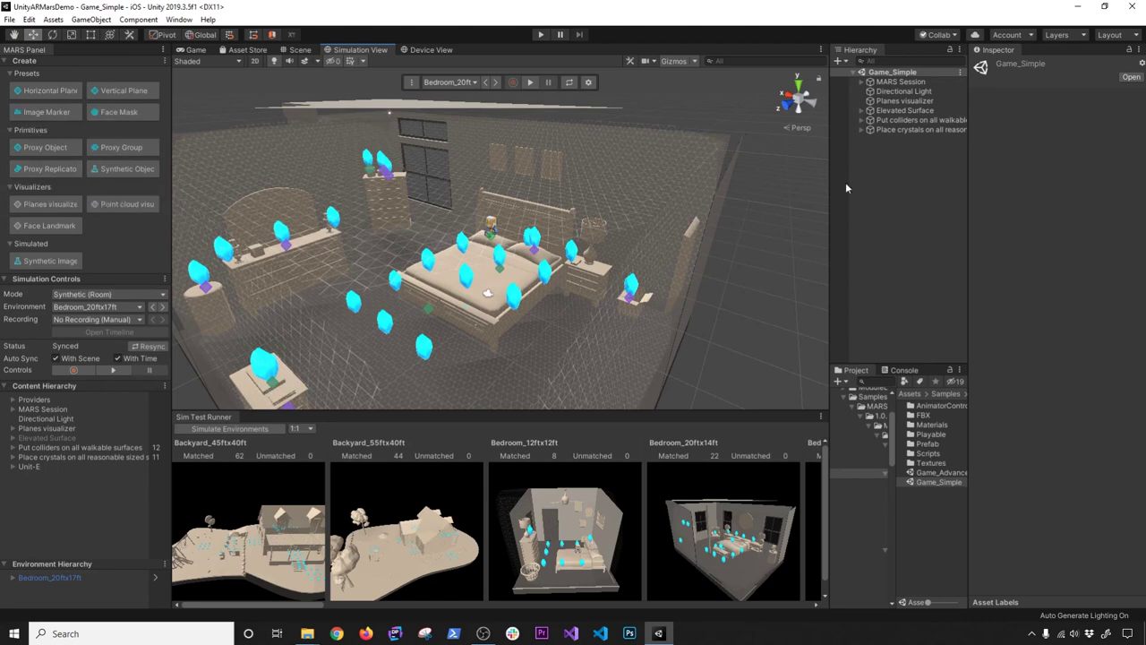
Widen the Hierarchy and Project area, then open the BasicProxy scene from Assets/Scenes.
drag(829, 344, 734, 346)
drag(801, 403, 873, 408)
scroll(780, 453, up, 3)
click(751, 468)
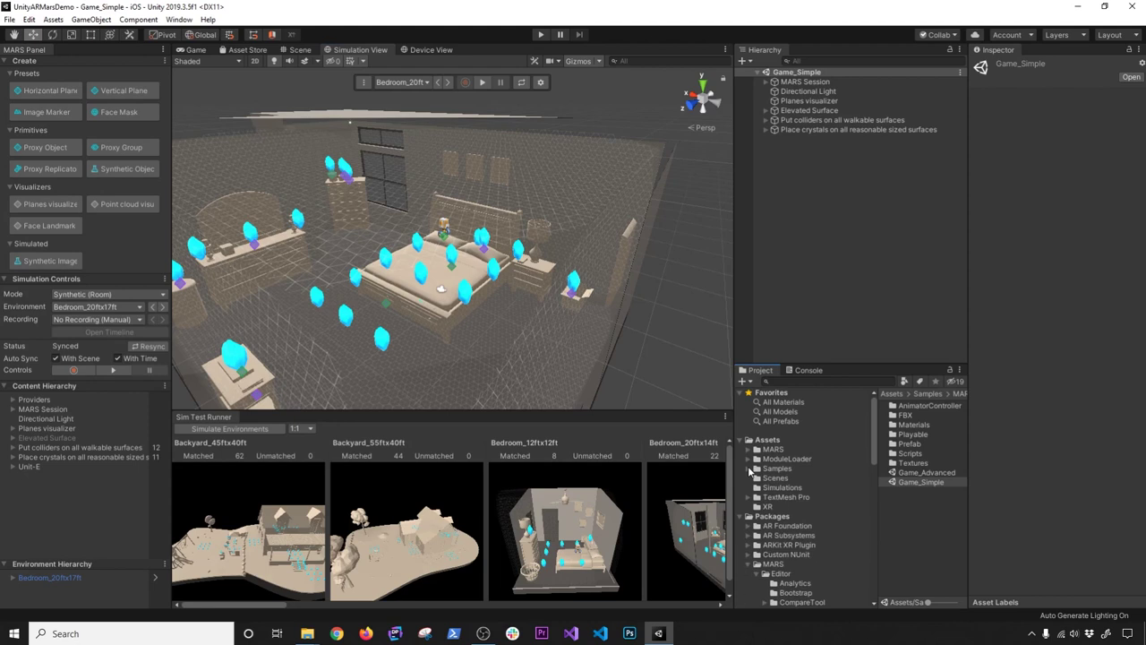
click(775, 470)
click(775, 478)
click(899, 407)
double_click(903, 407)
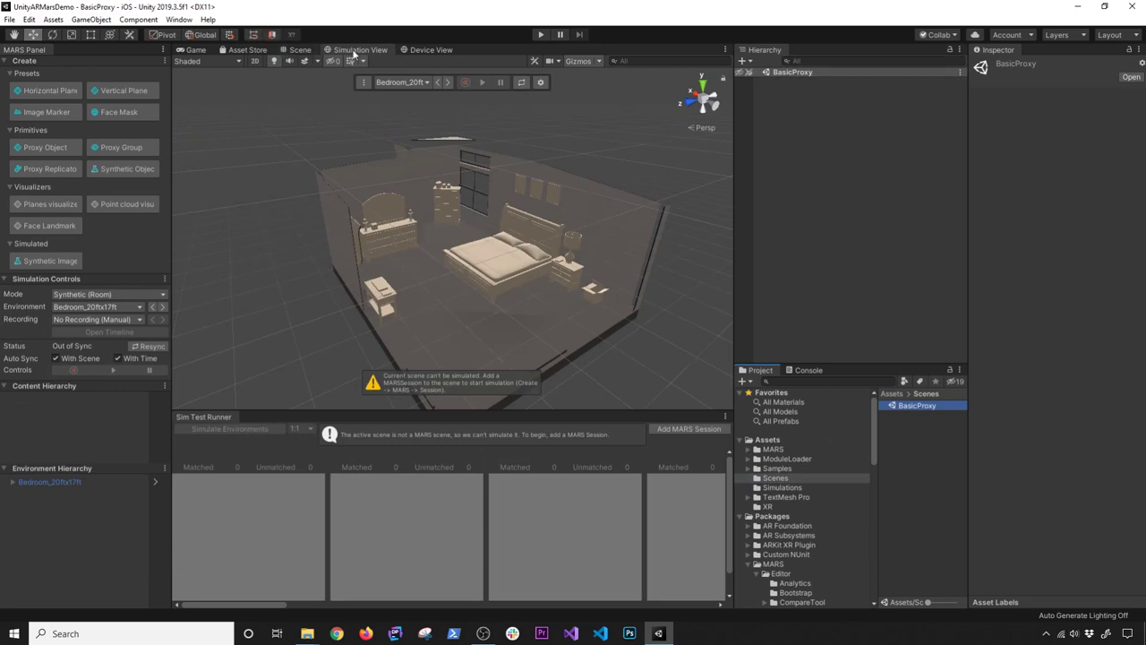
Preview the DiningRoom_18ftx16ft environment in the Simulation View and set the simulation environment to Kitchen_13ftx9ft.
click(304, 51)
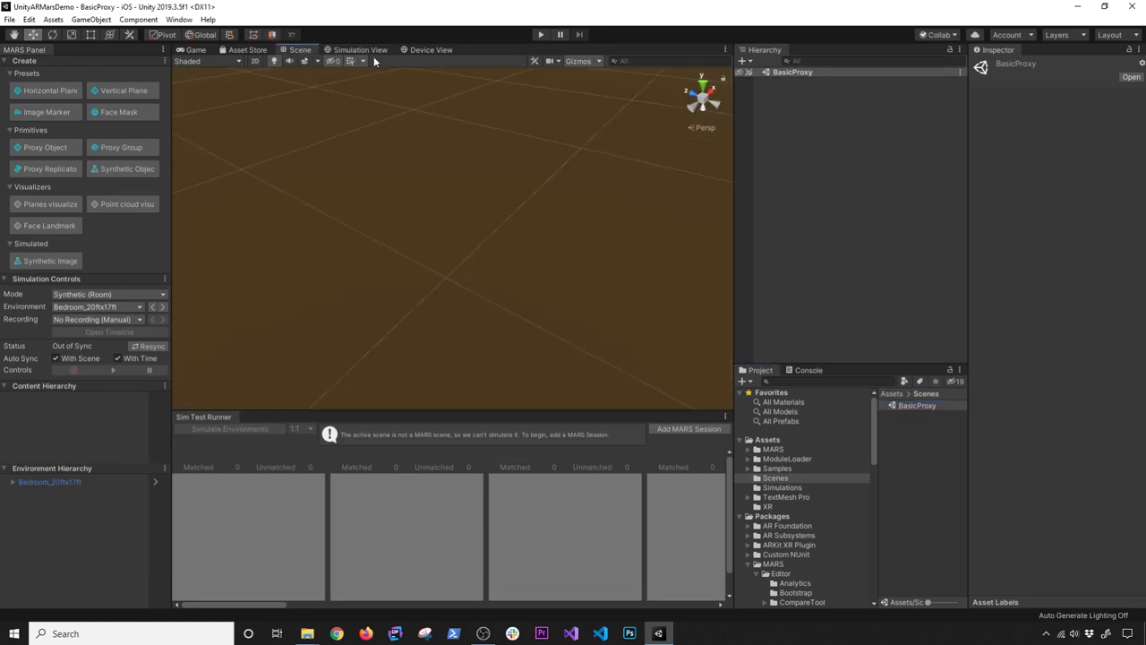
click(369, 51)
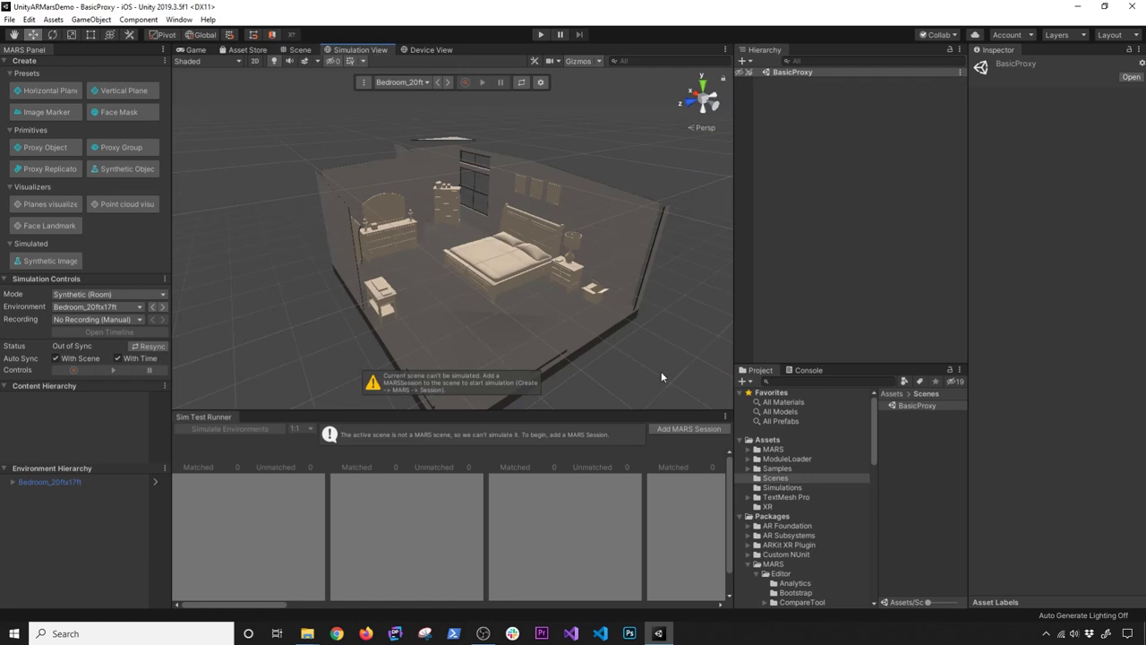
click(418, 83)
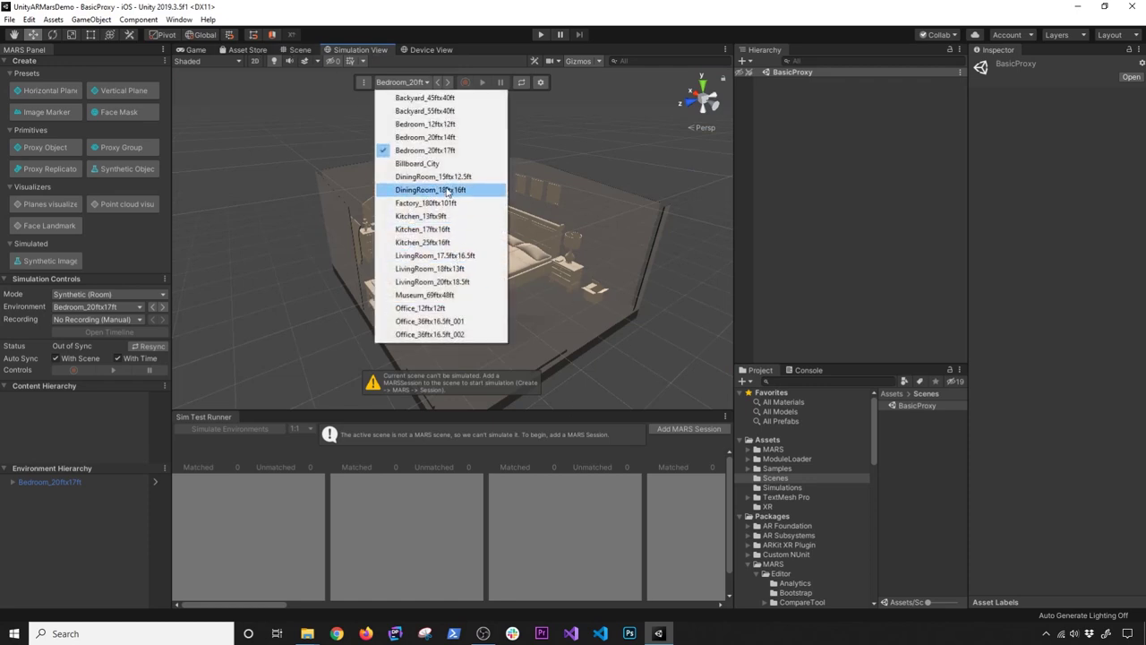
click(434, 200)
click(403, 83)
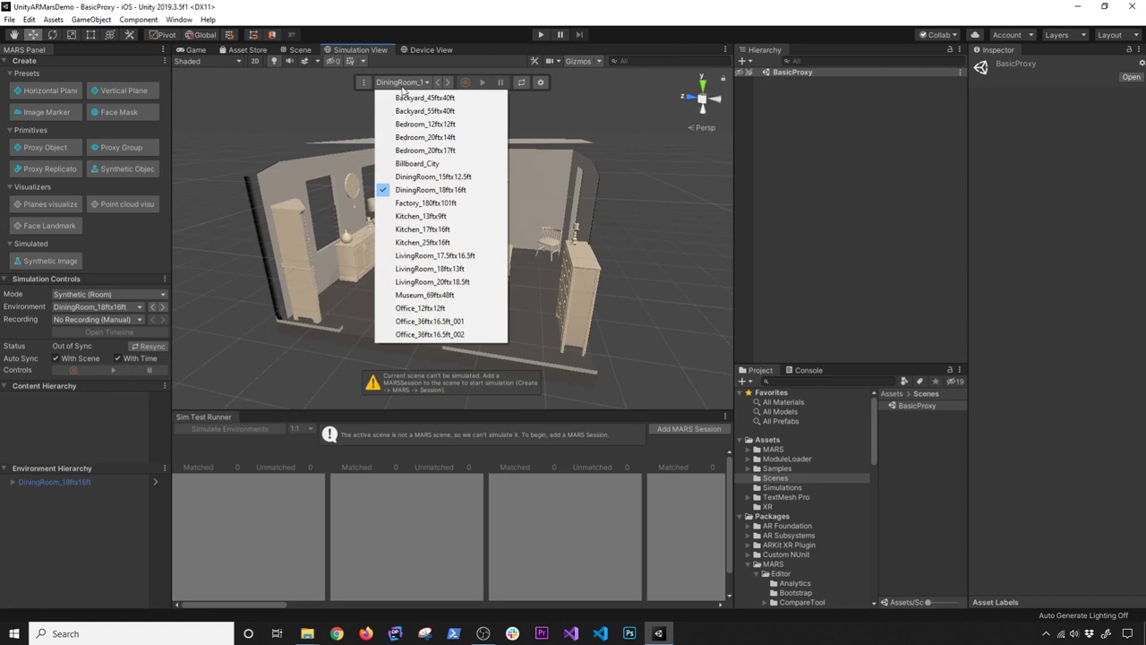
click(426, 215)
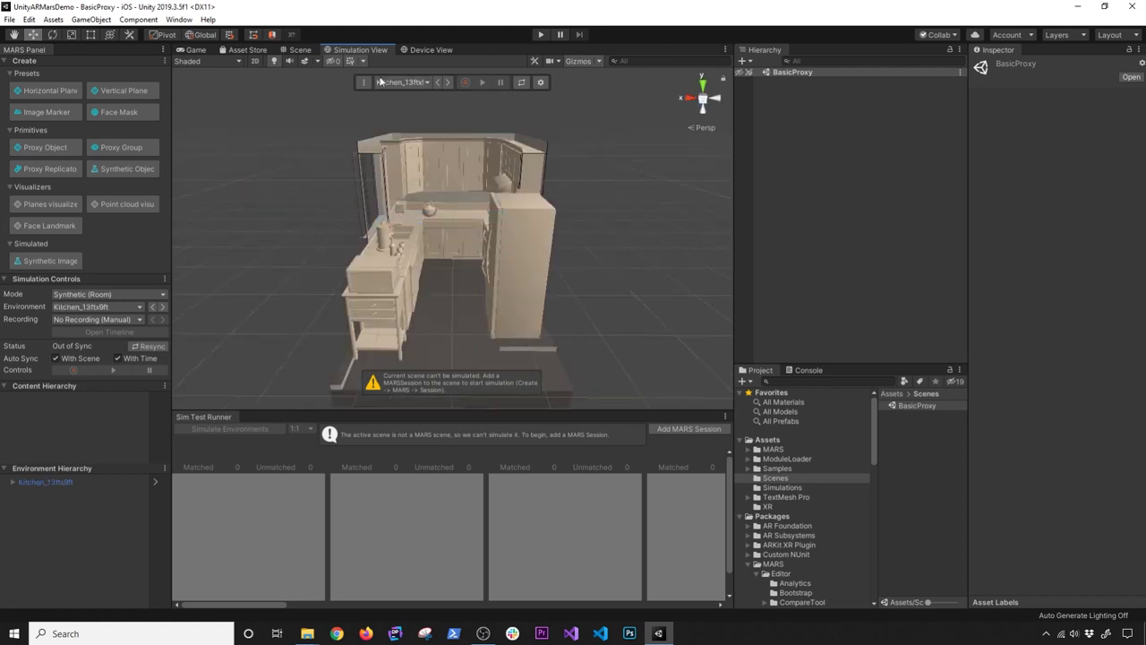
Check the kitchen in the Device View, return to the Scene view, and enlarge the Sim Test Runner area.
click(420, 51)
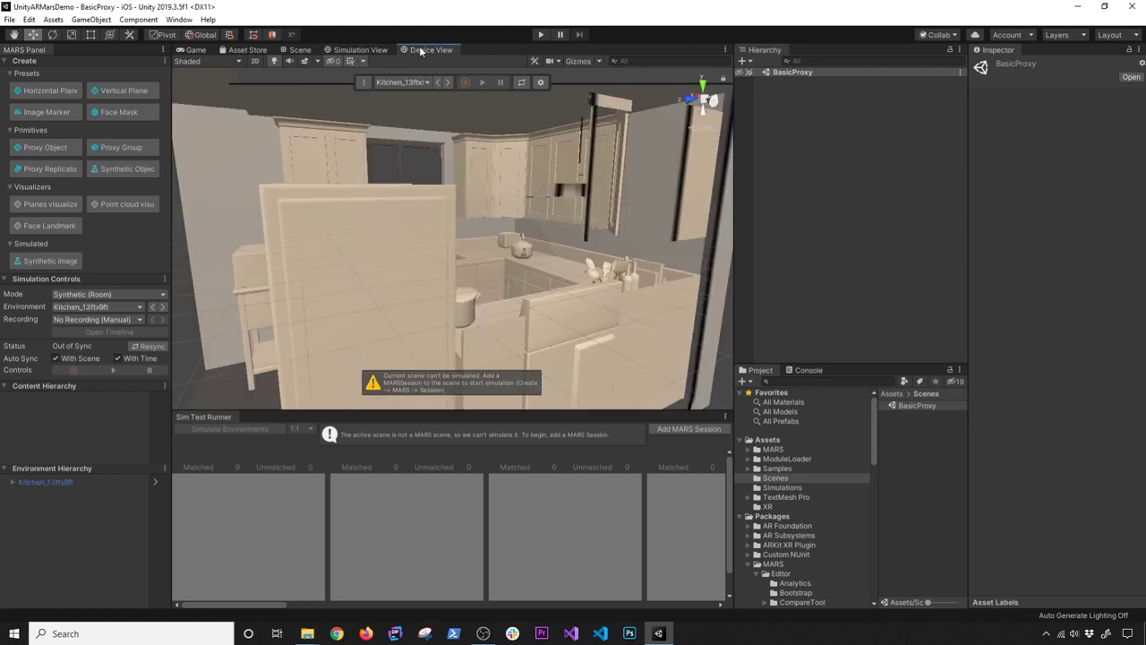
click(300, 51)
right_drag(515, 216, 456, 169)
right_drag(482, 209, 503, 235)
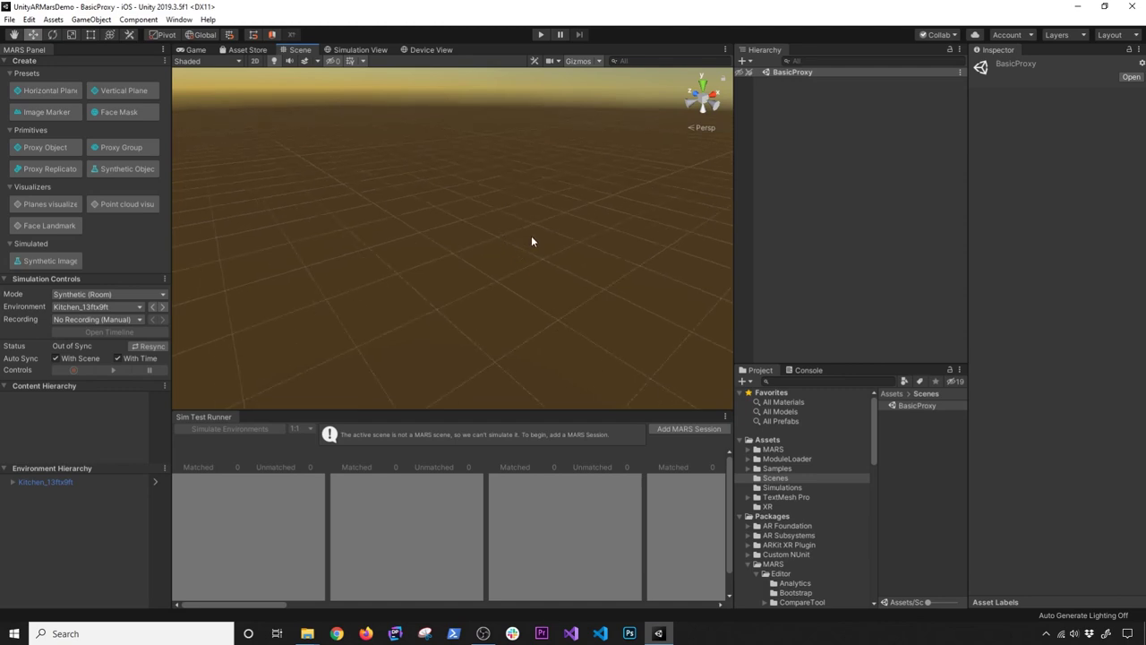
drag(369, 410, 386, 366)
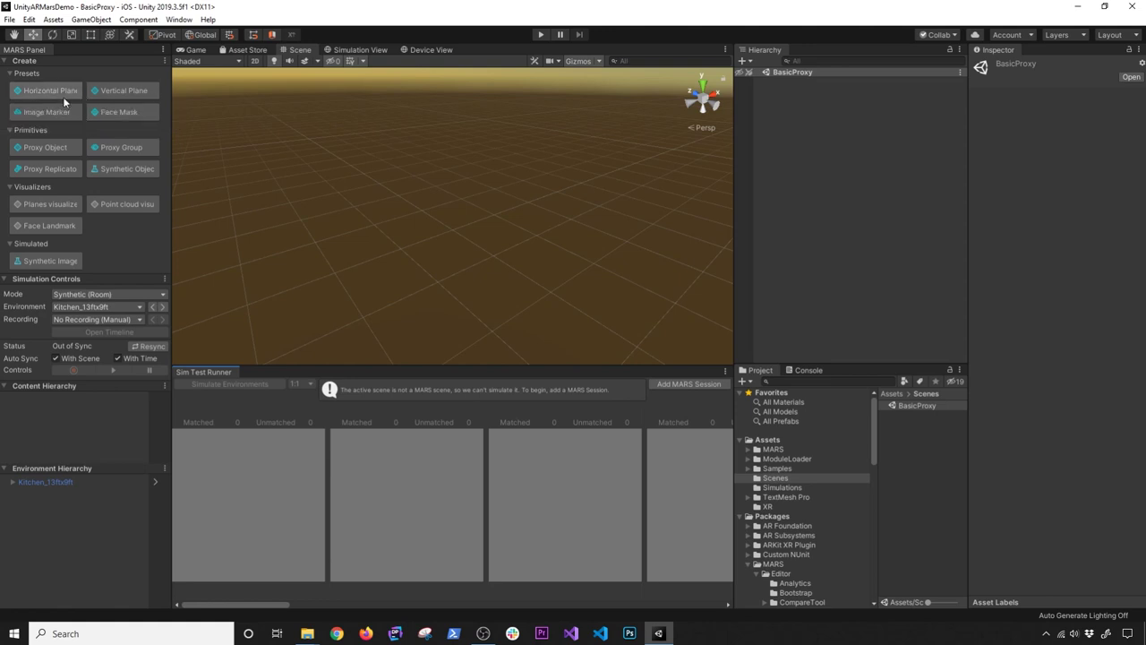
Add a Vertical Plane preset to the scene, inspect it, and delete it.
click(117, 91)
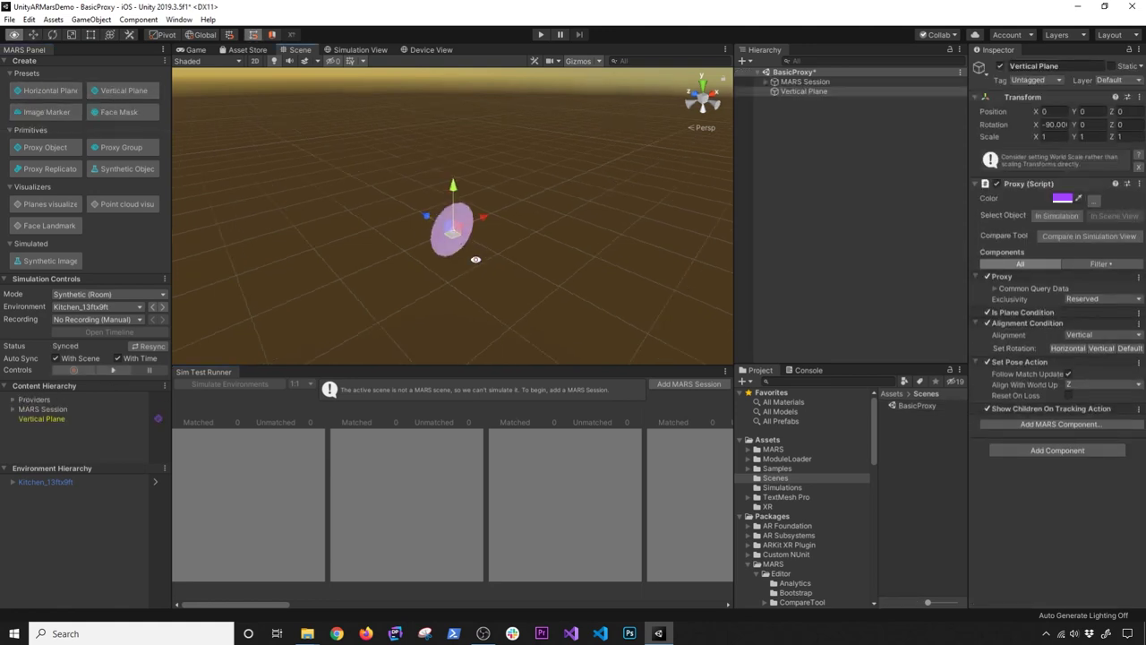
alt+drag(565, 227, 488, 228)
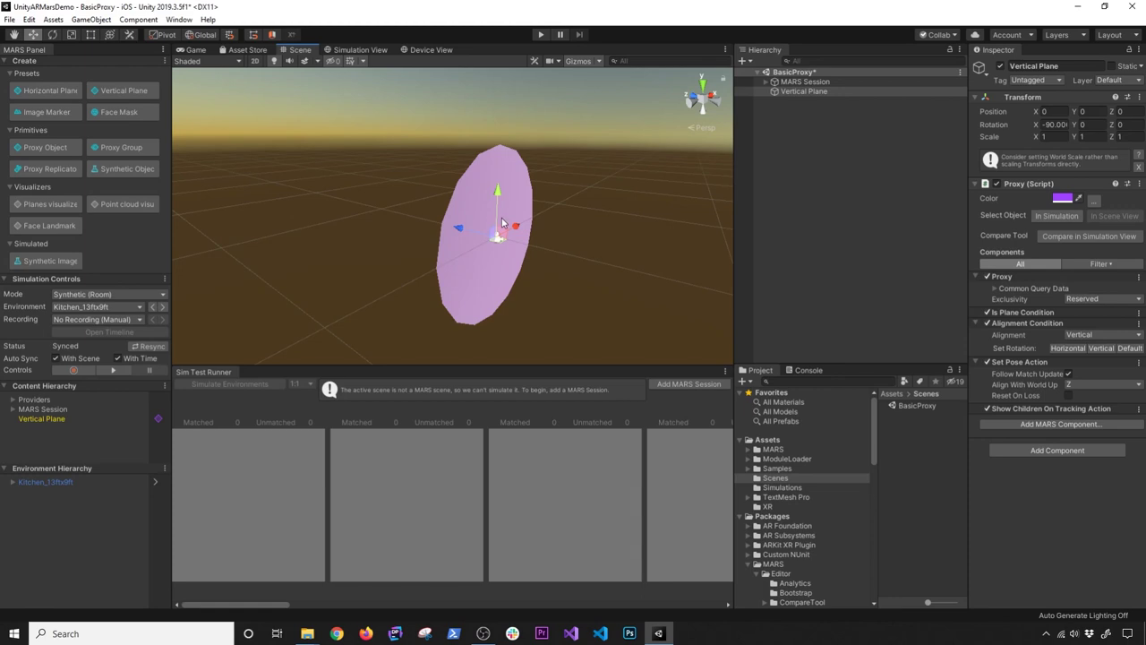
click(796, 129)
click(803, 91)
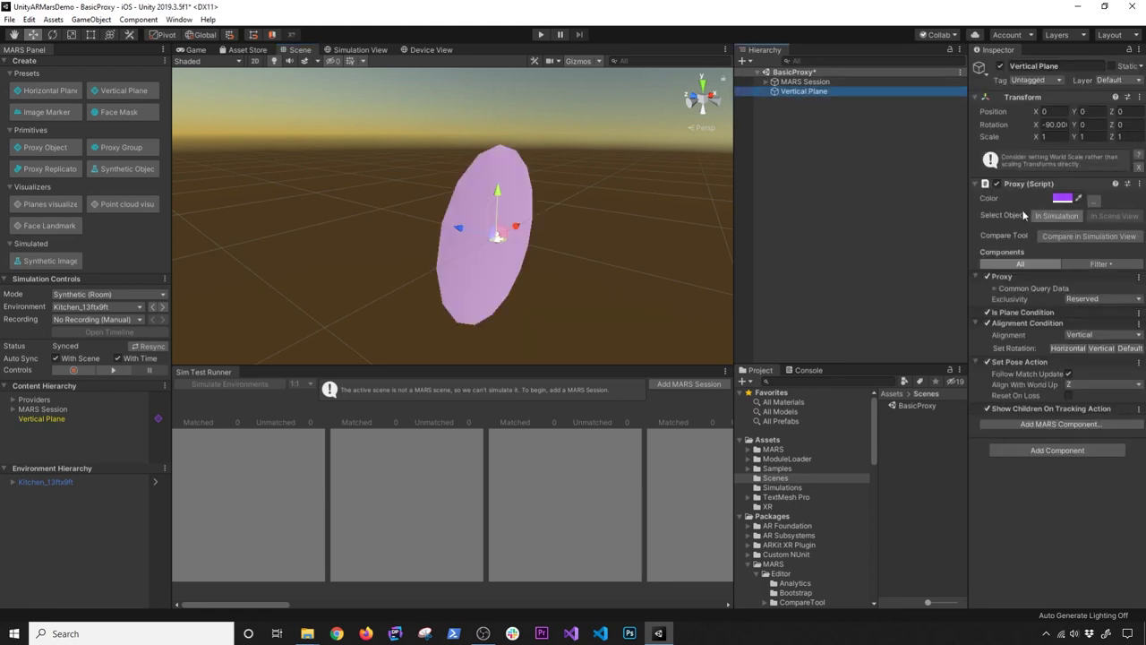
key(Delete)
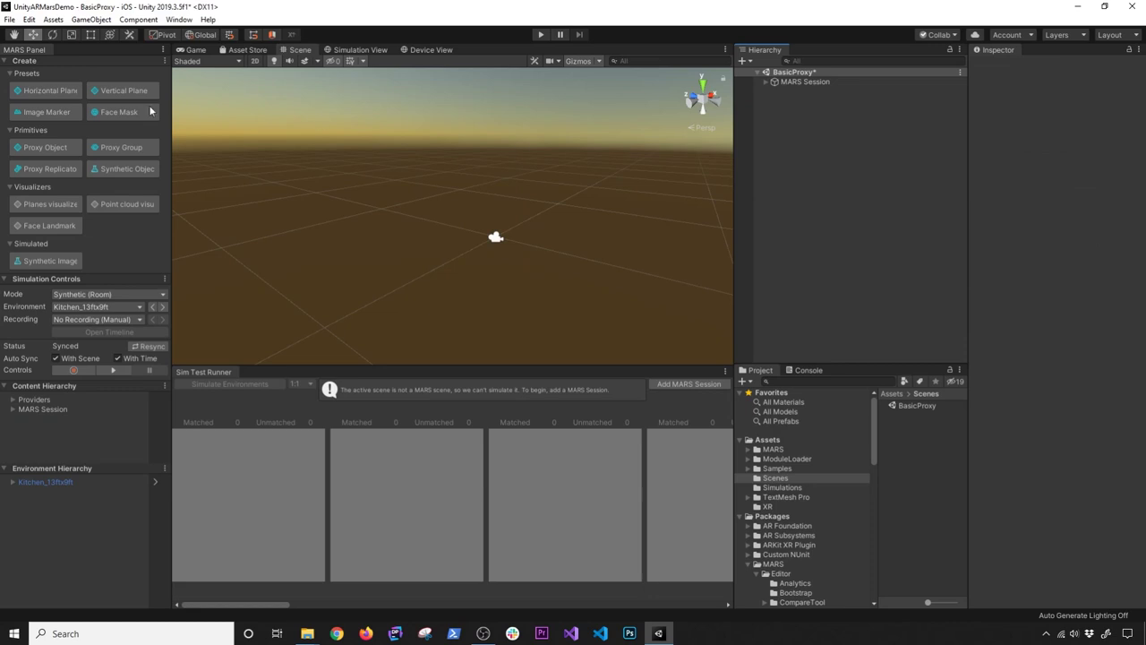
Add a Horizontal Plane preset to the scene and widen the Inspector and Hierarchy for its settings.
click(47, 90)
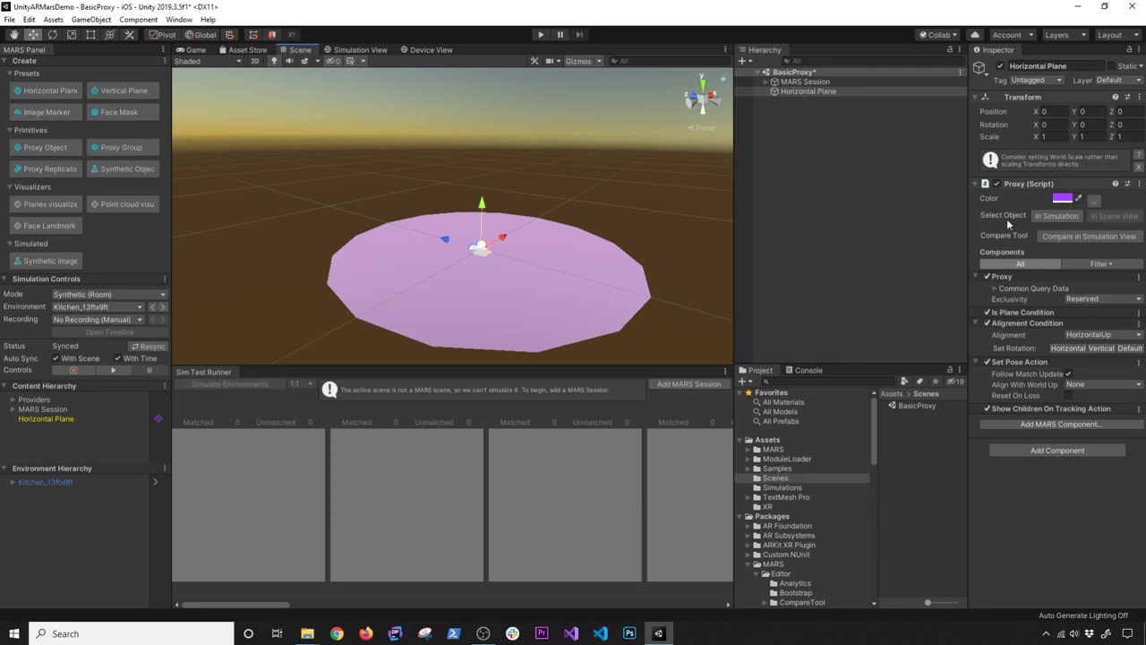
drag(970, 230, 898, 238)
drag(733, 215, 654, 215)
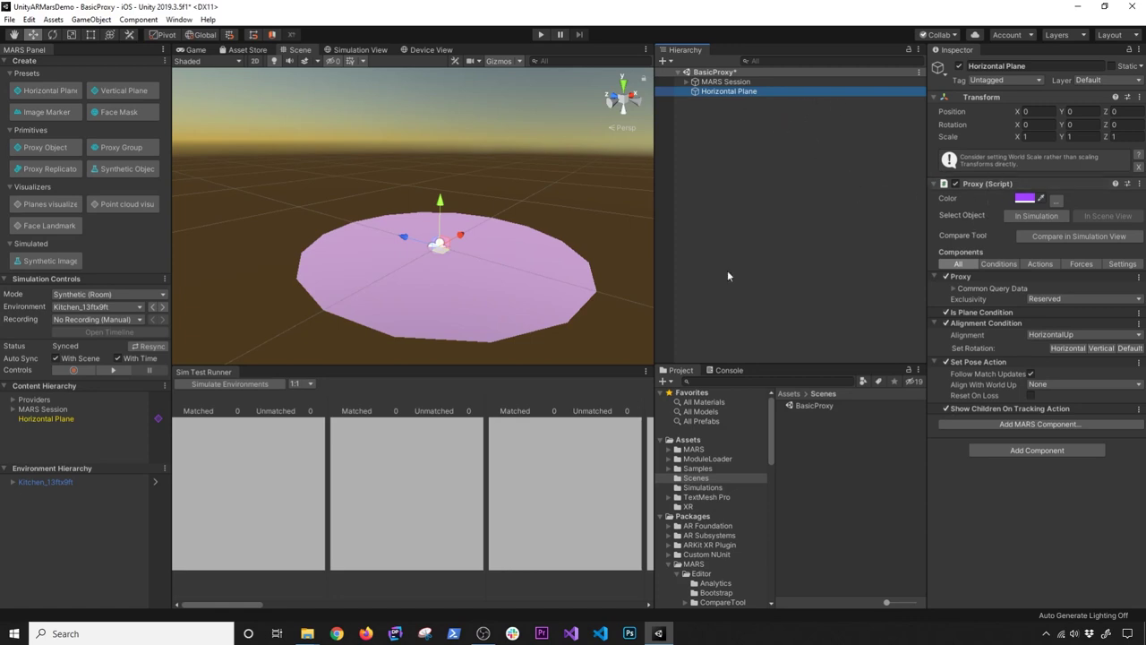
Set the horizontal plane proxy's color to red, FF001F.
click(1023, 198)
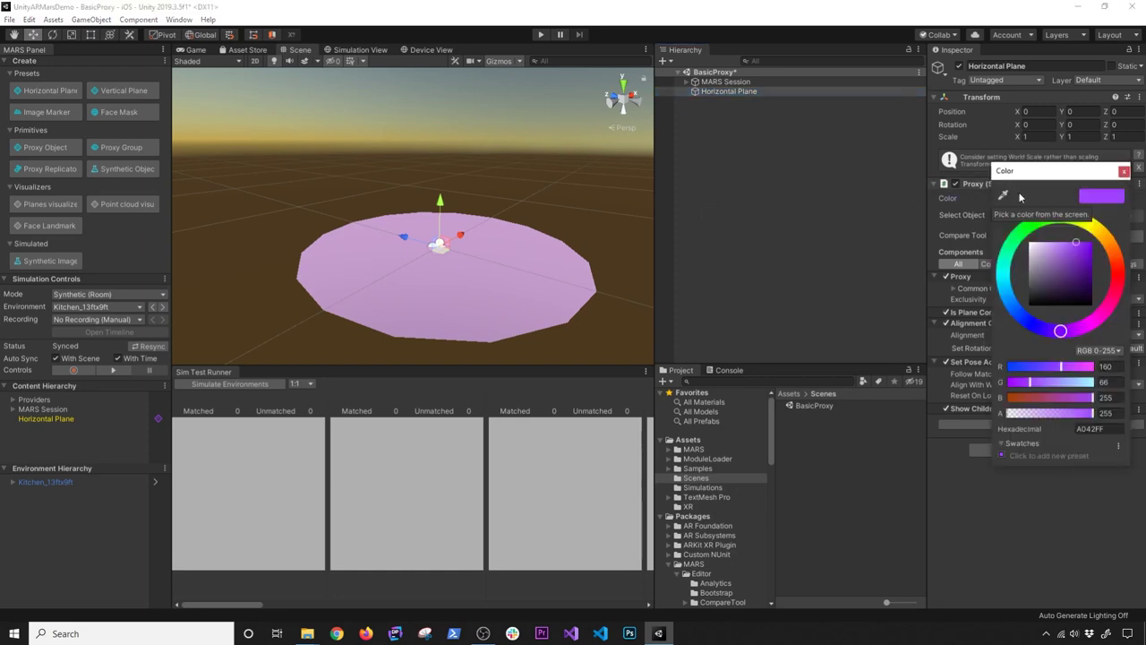
drag(1074, 306, 1099, 242)
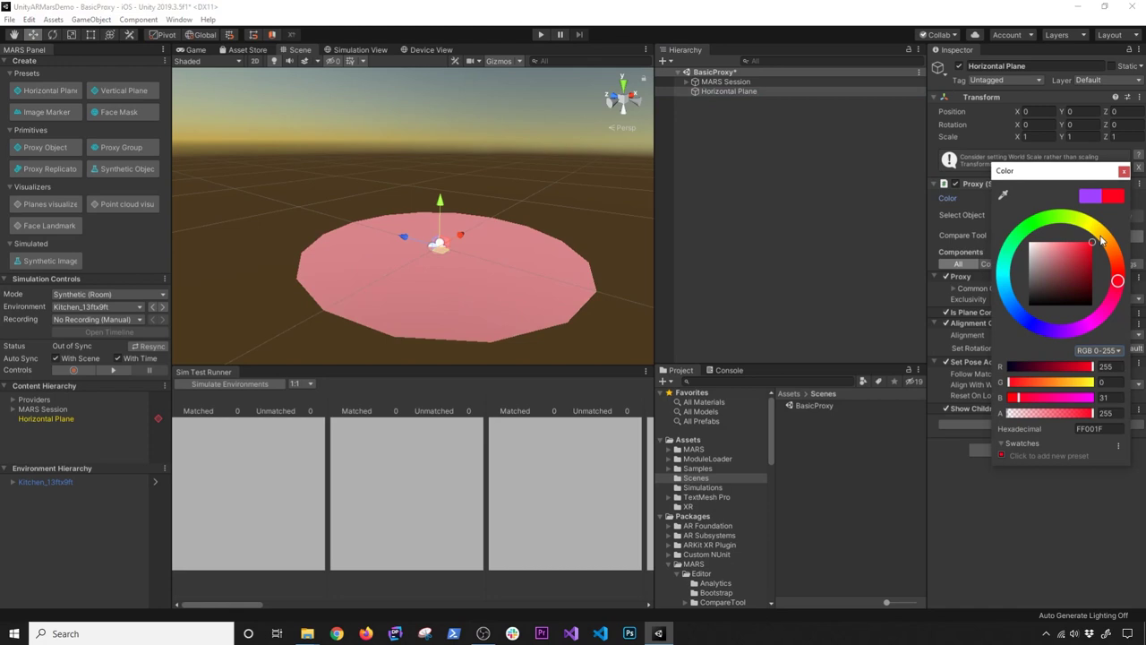
click(1124, 171)
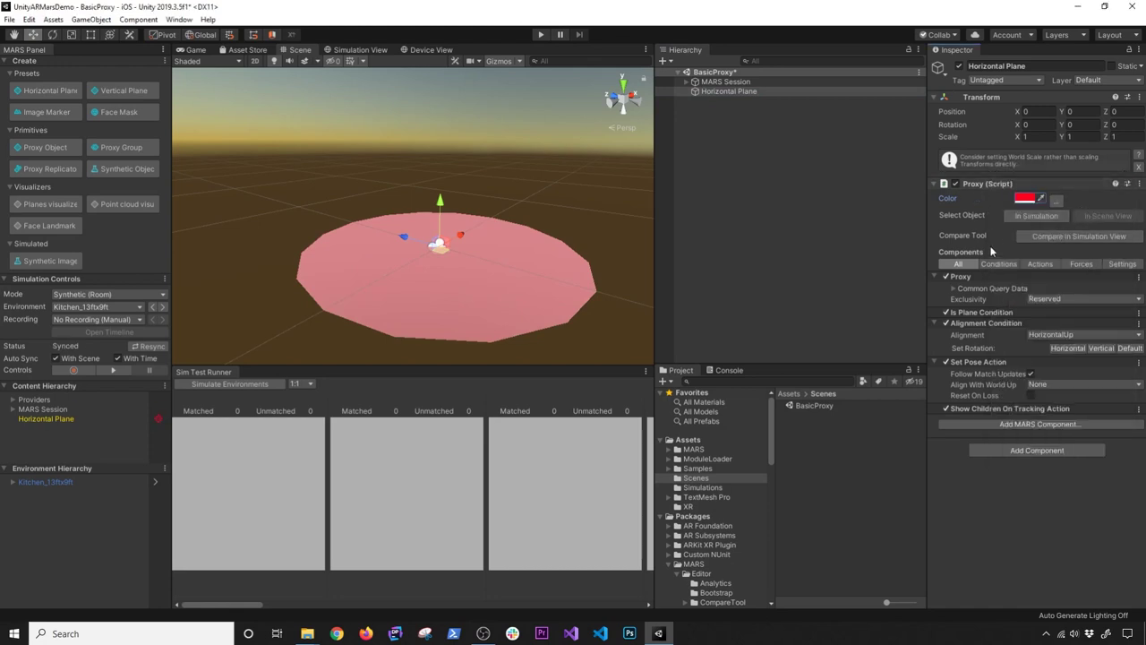
click(1014, 216)
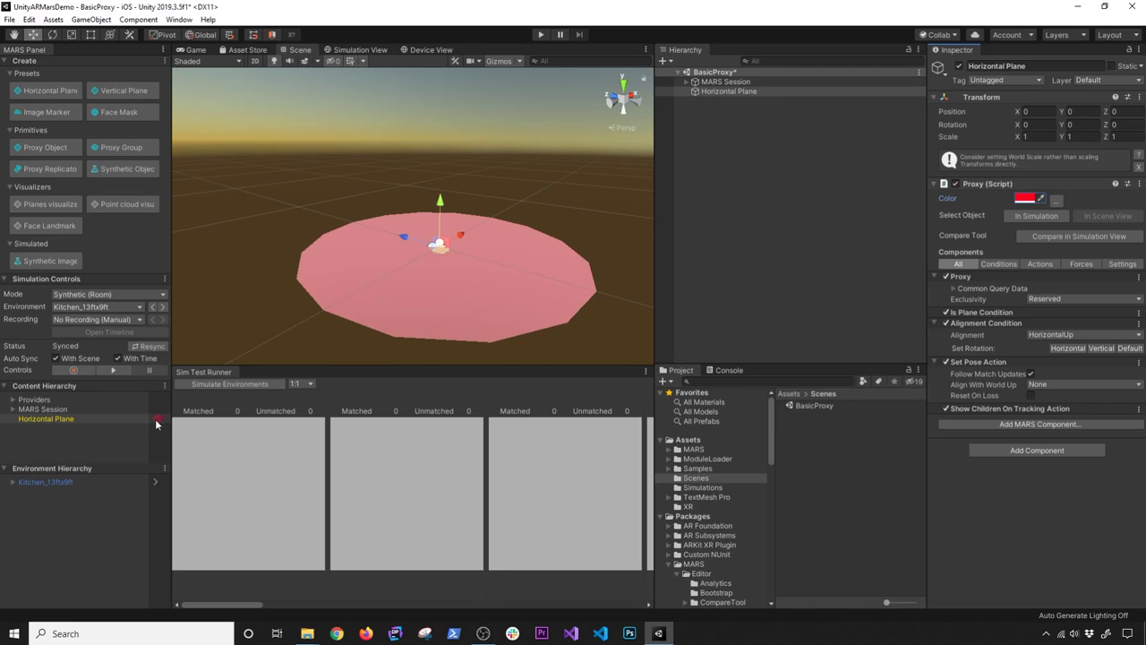
Show the Simulation View and set the horizontal plane proxy's color to blue, 0036FF.
click(358, 49)
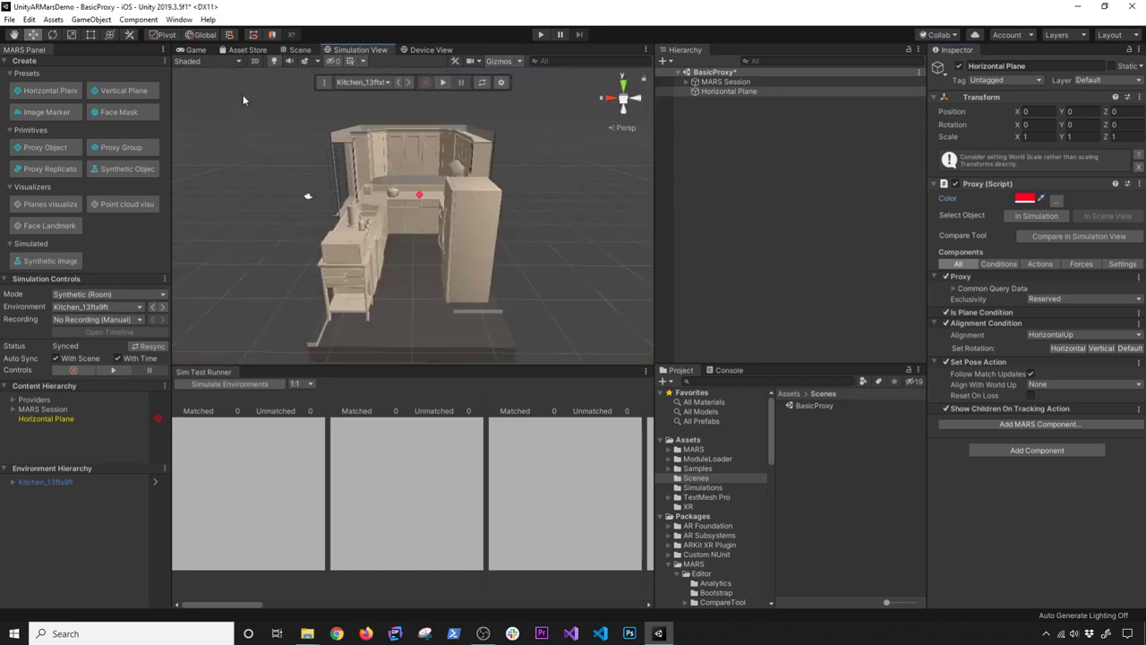
click(1029, 203)
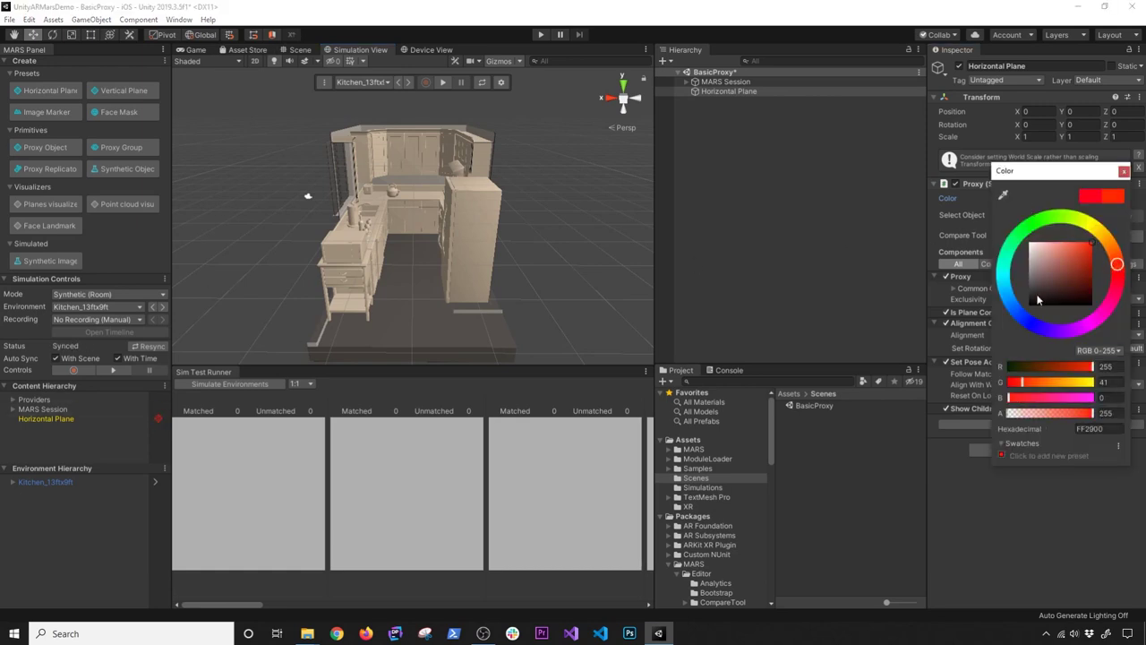
click(1021, 317)
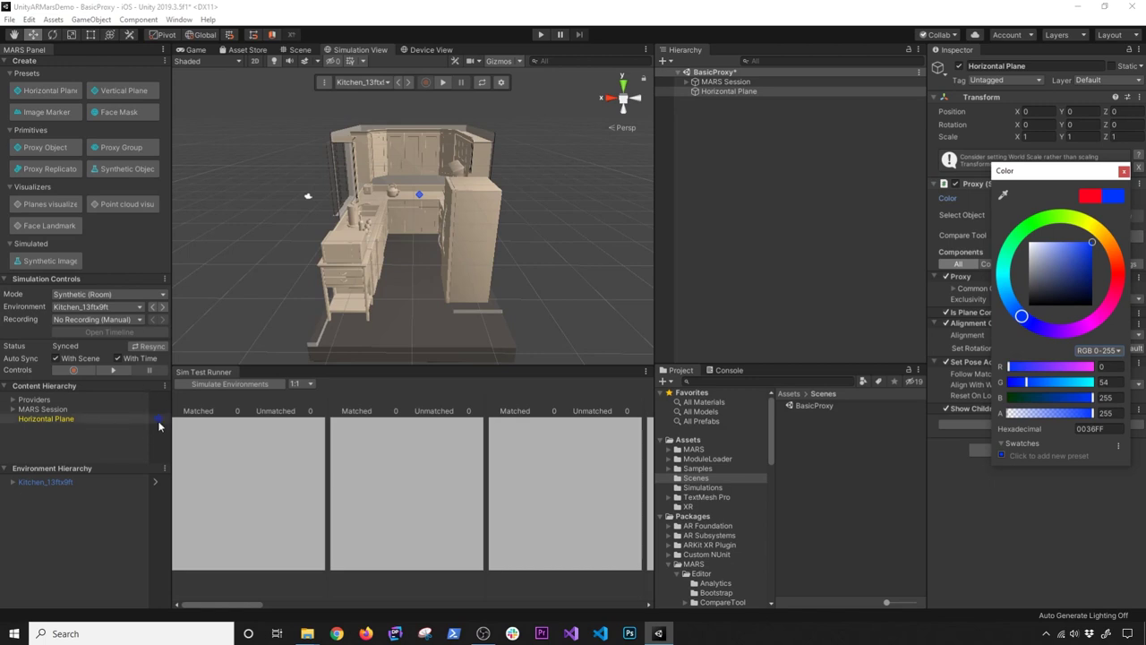
click(1123, 171)
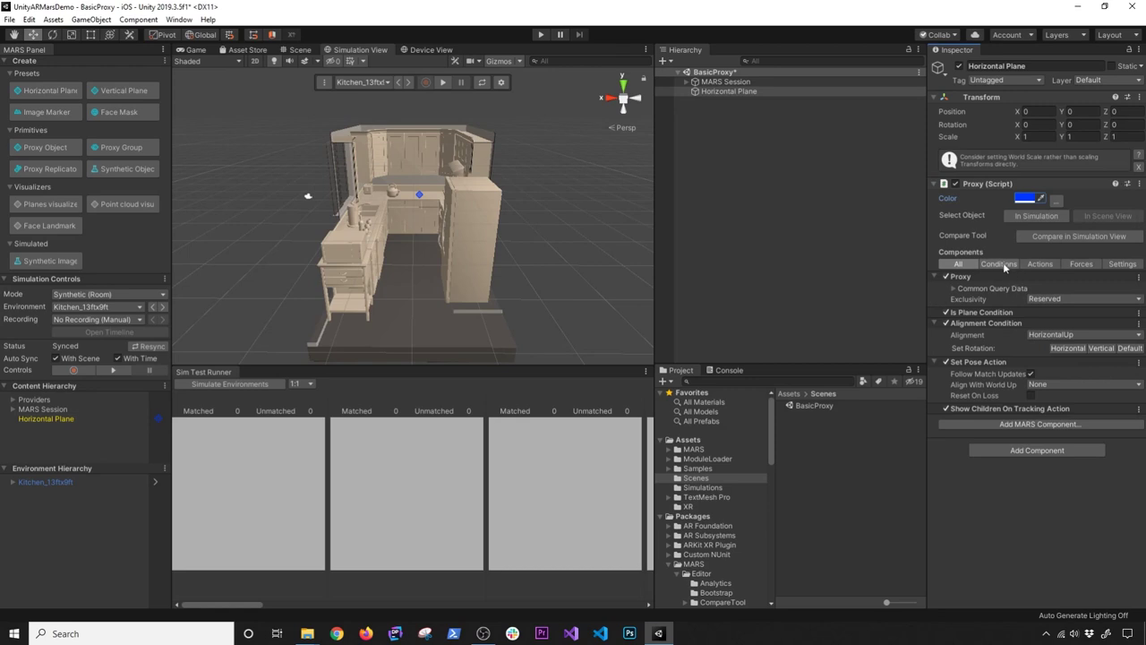
Filter the horizontal plane proxy's components to Conditions, enlarge the Simulation View, and frame the plane in it.
click(999, 265)
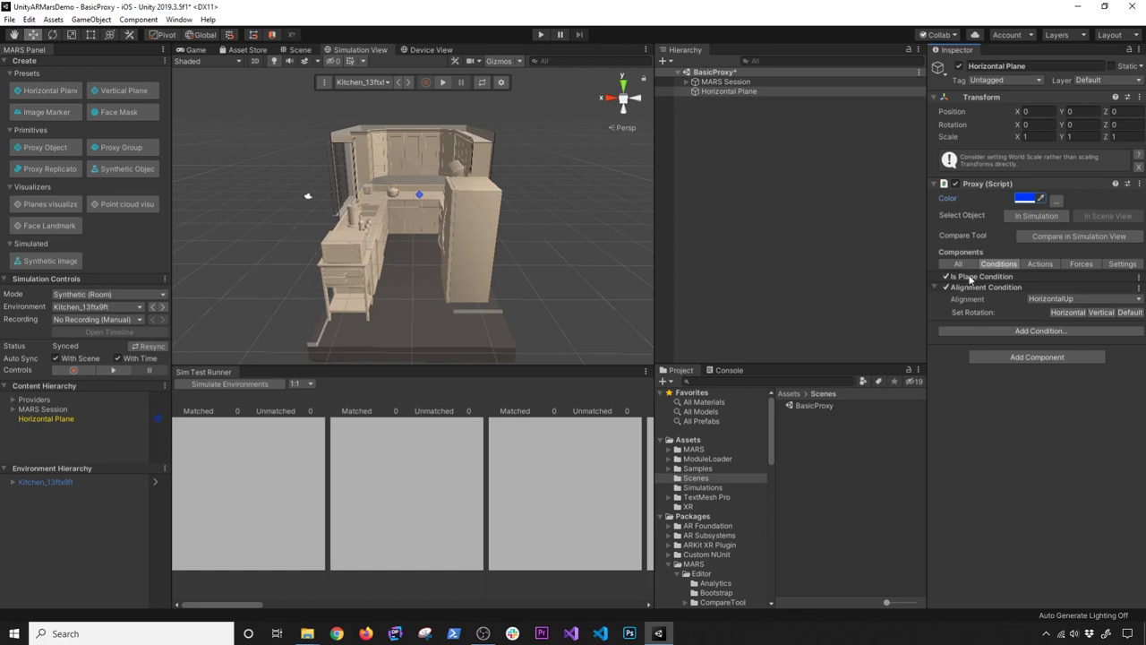
click(427, 200)
drag(493, 365, 493, 410)
click(716, 90)
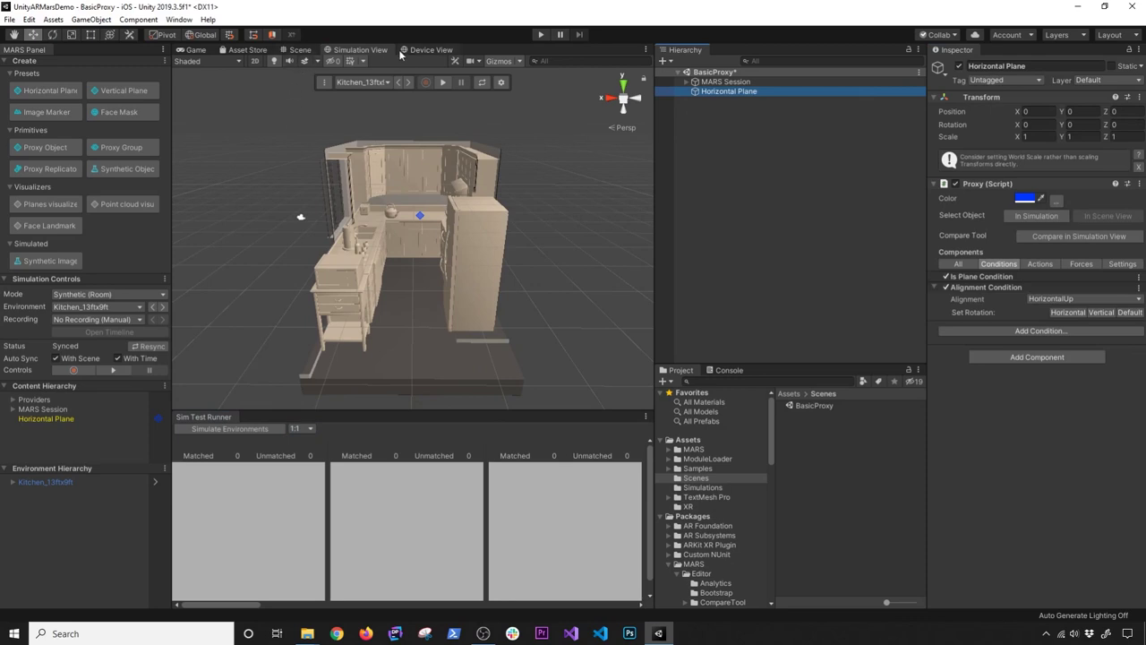
key(f)
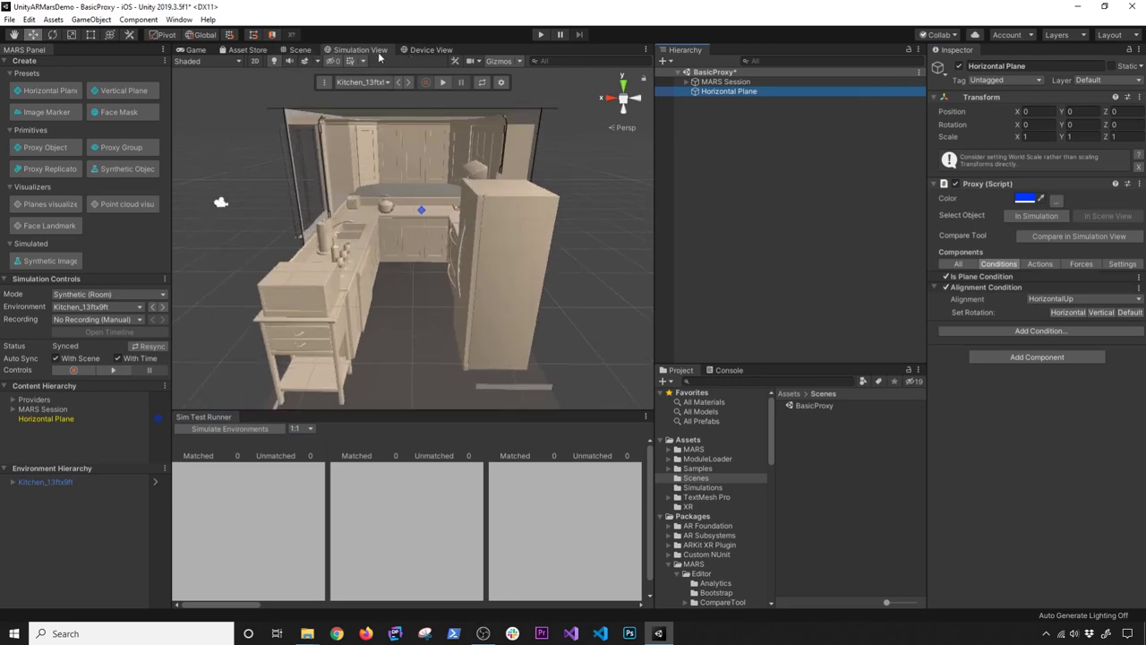
Compare the horizontal plane proxy in the Simulation View against the kitchen's countertop and cabinet surfaces.
click(1044, 237)
click(442, 234)
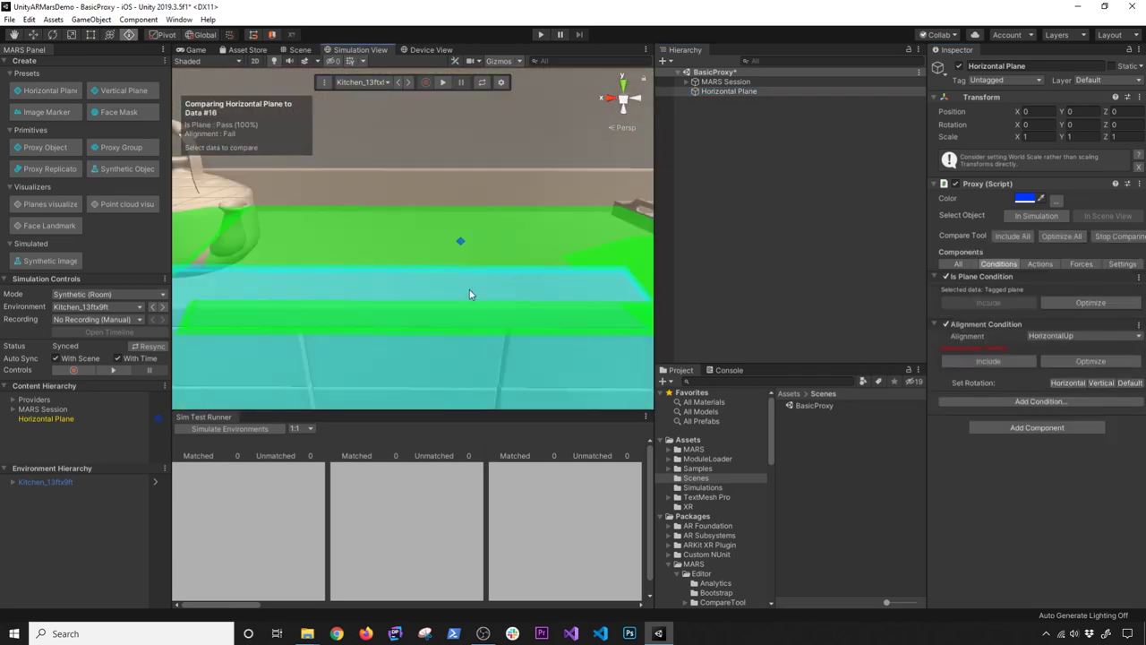
click(448, 246)
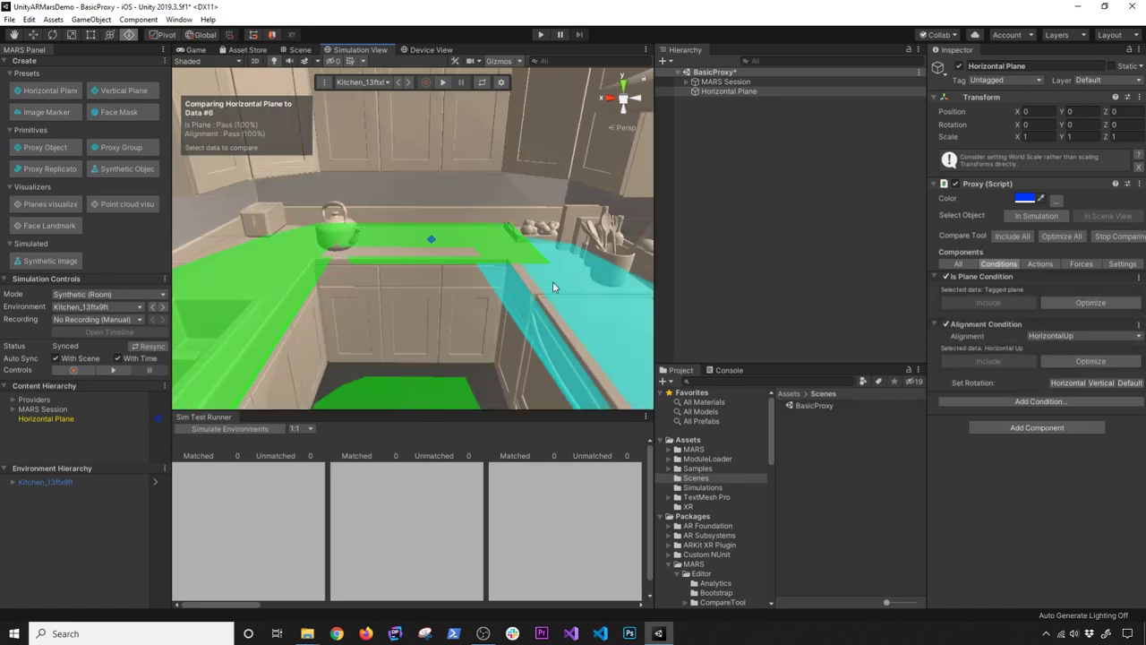
click(272, 273)
click(450, 245)
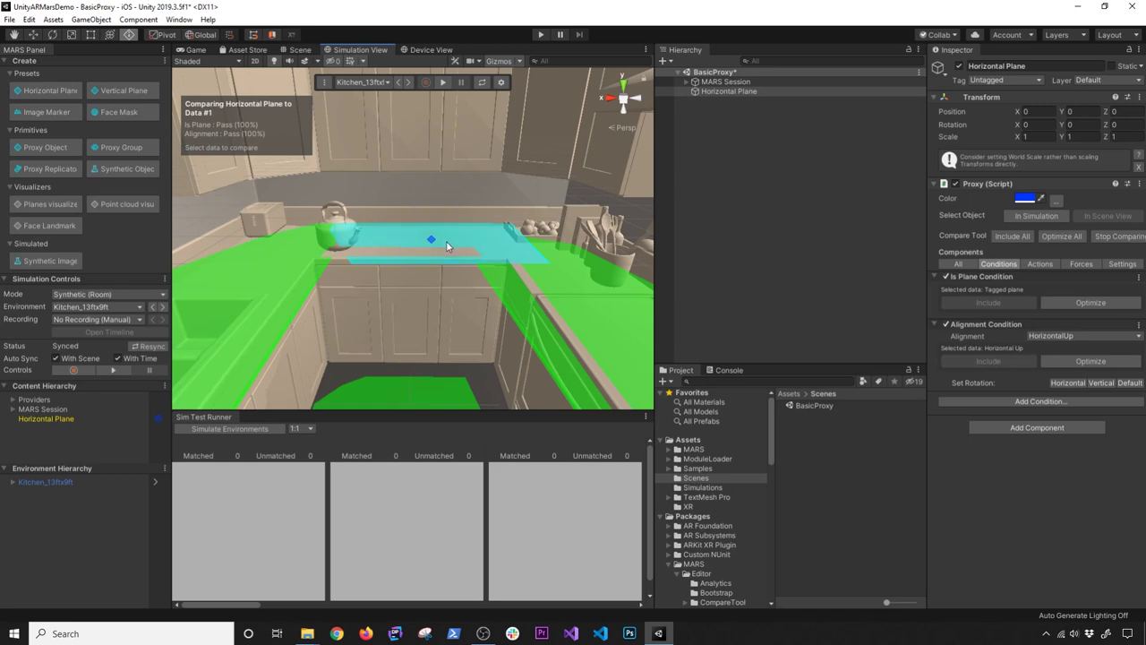
scroll(444, 242, down, 3)
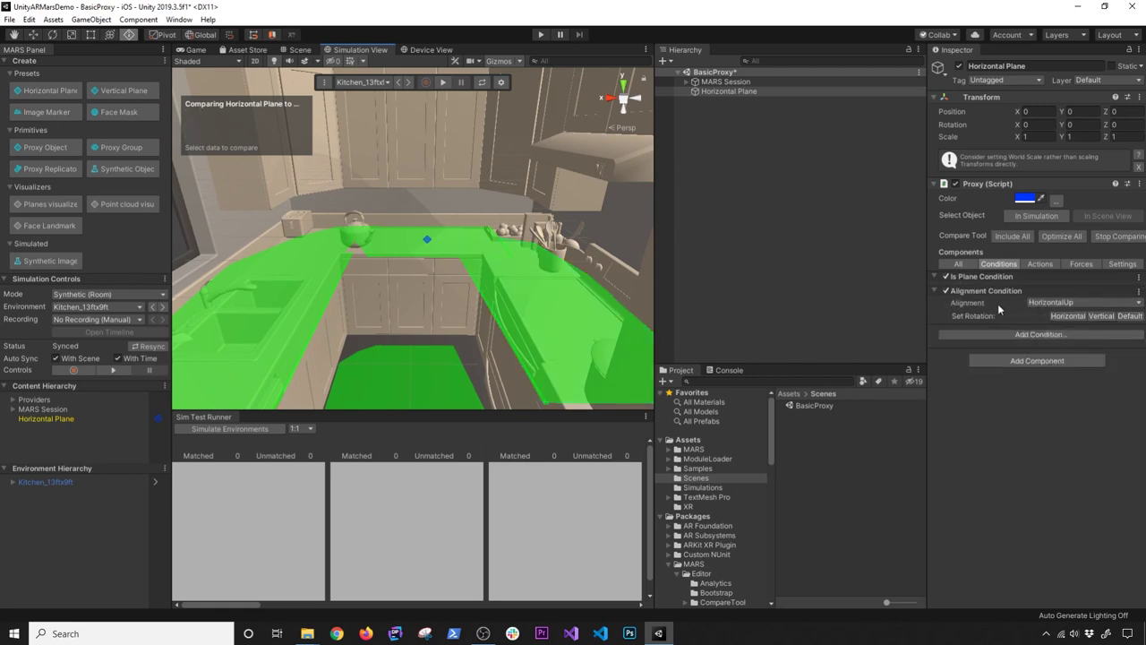
click(414, 245)
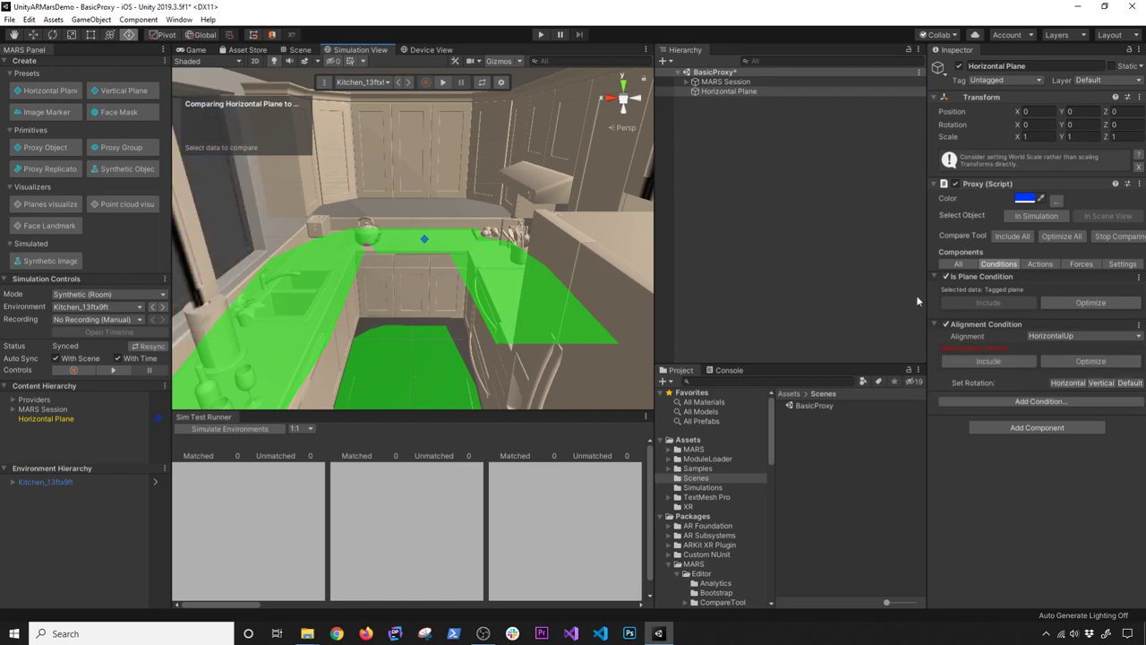
Try adding Vertical to the horizontal plane proxy's alignment condition, and return it to HorizontalUp only.
click(1036, 305)
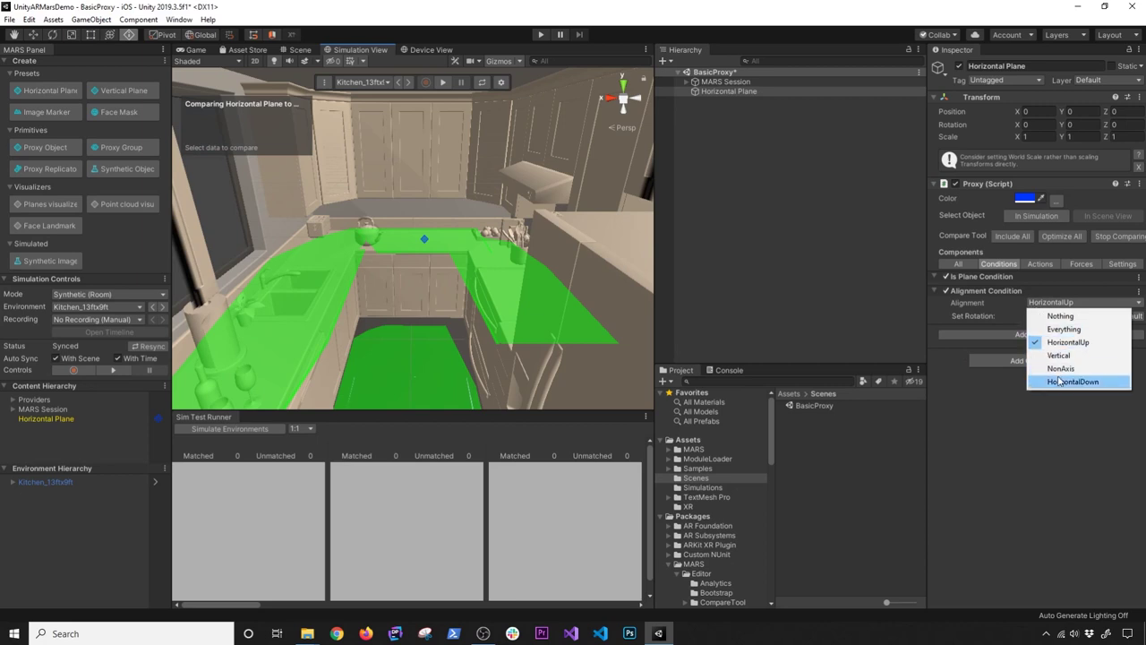
click(1056, 356)
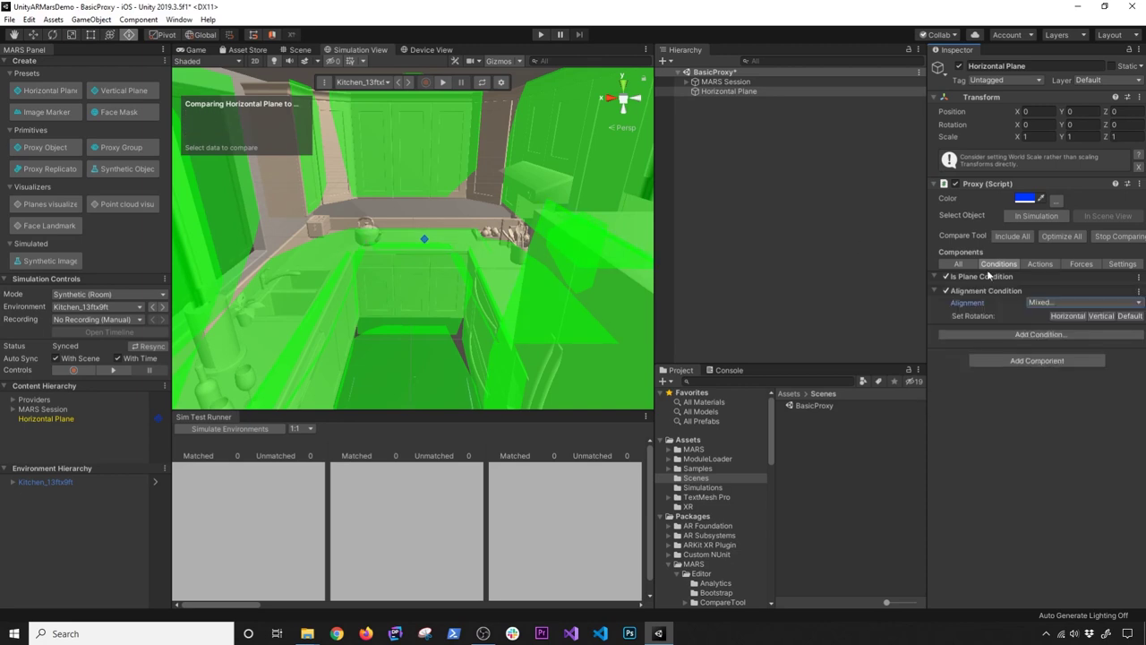
click(1032, 304)
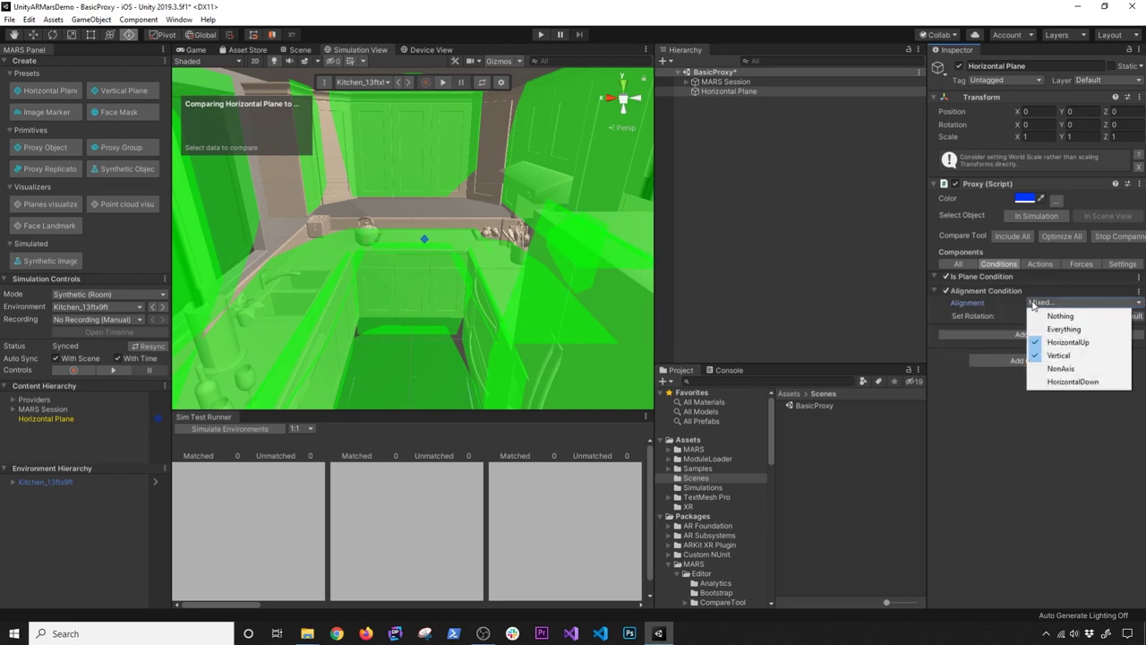
click(1074, 357)
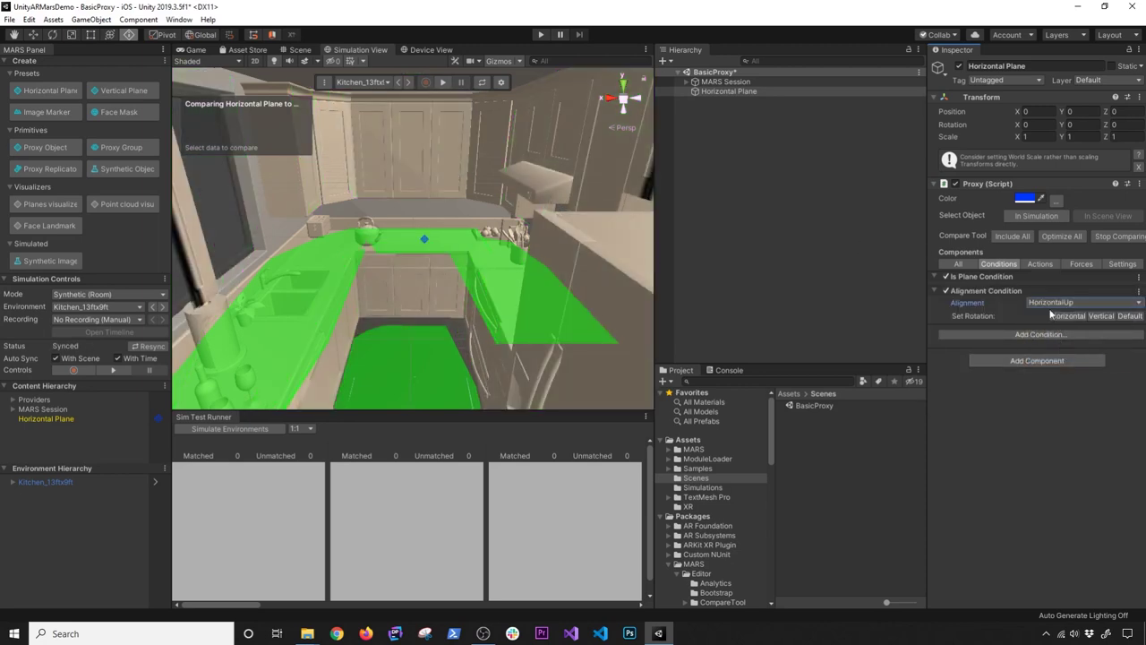
Add a planes visualizer to the scene and place it above the Horizontal Plane in the hierarchy.
click(725, 105)
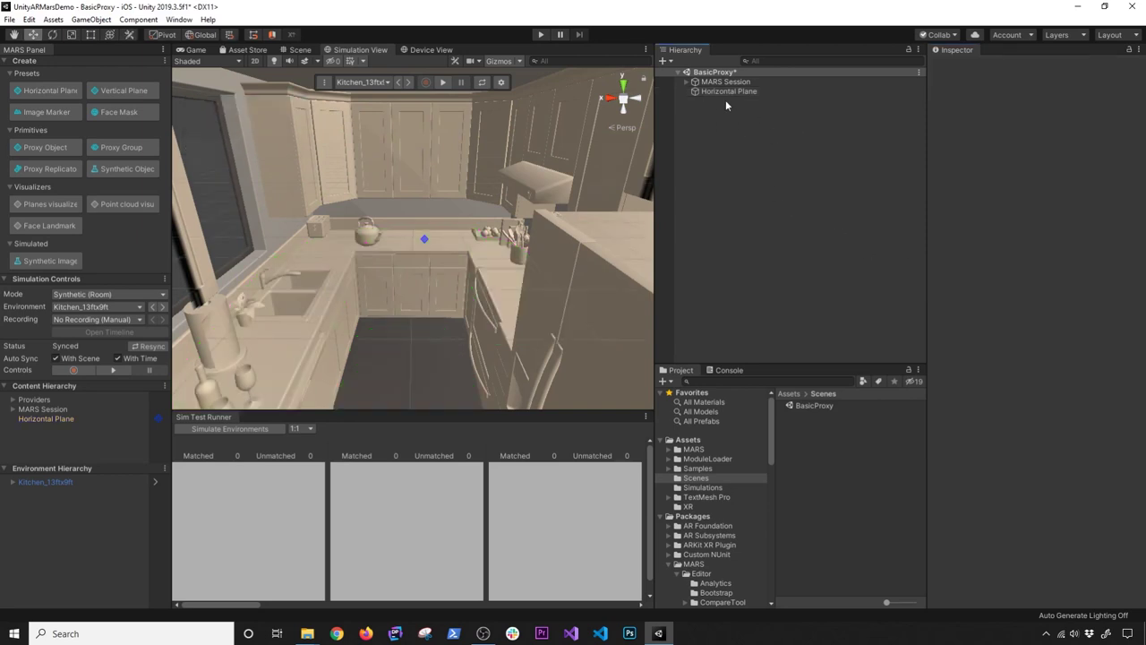
click(27, 208)
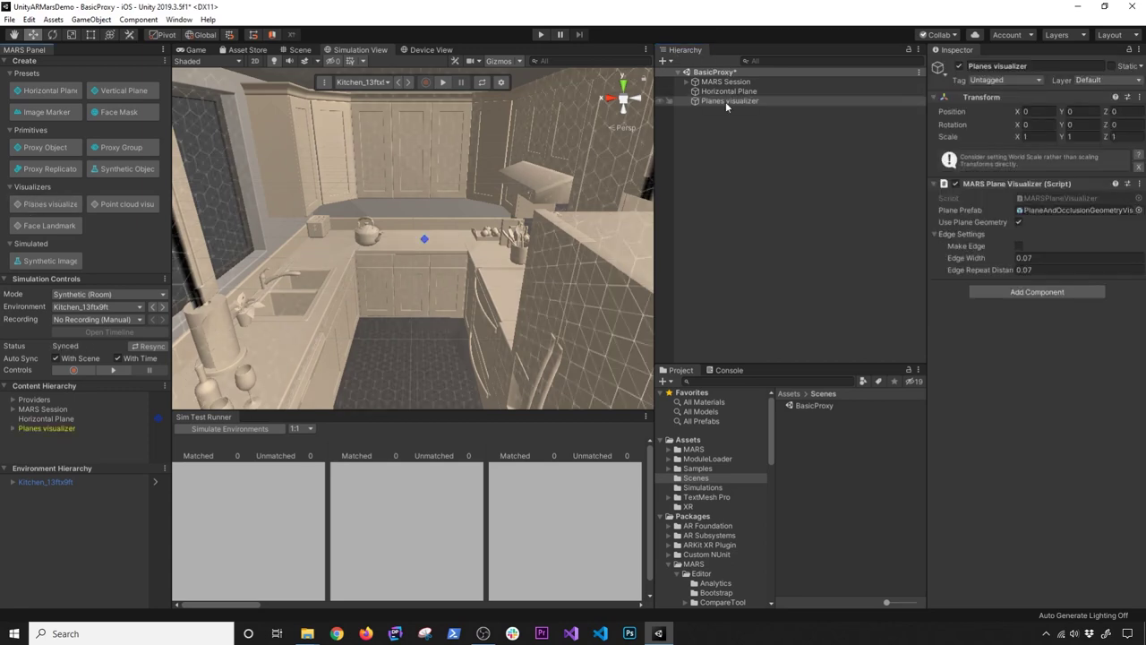
drag(732, 100, 739, 92)
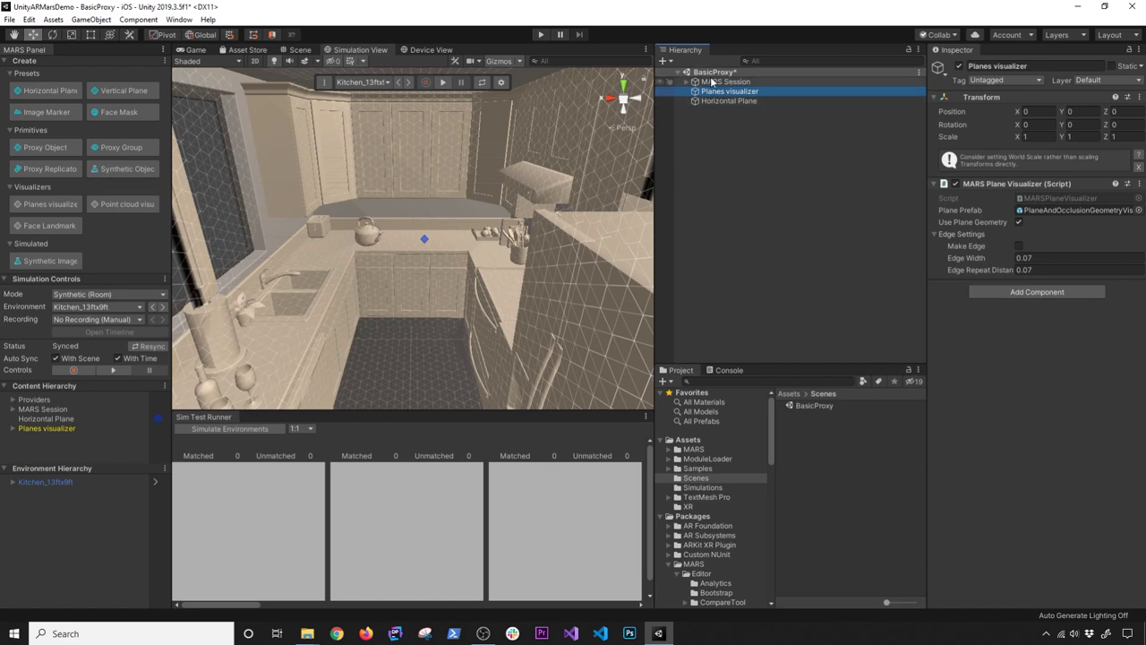
Inspect the components of the MARS Session, its child Main Camera and the nested MARS User.
click(726, 82)
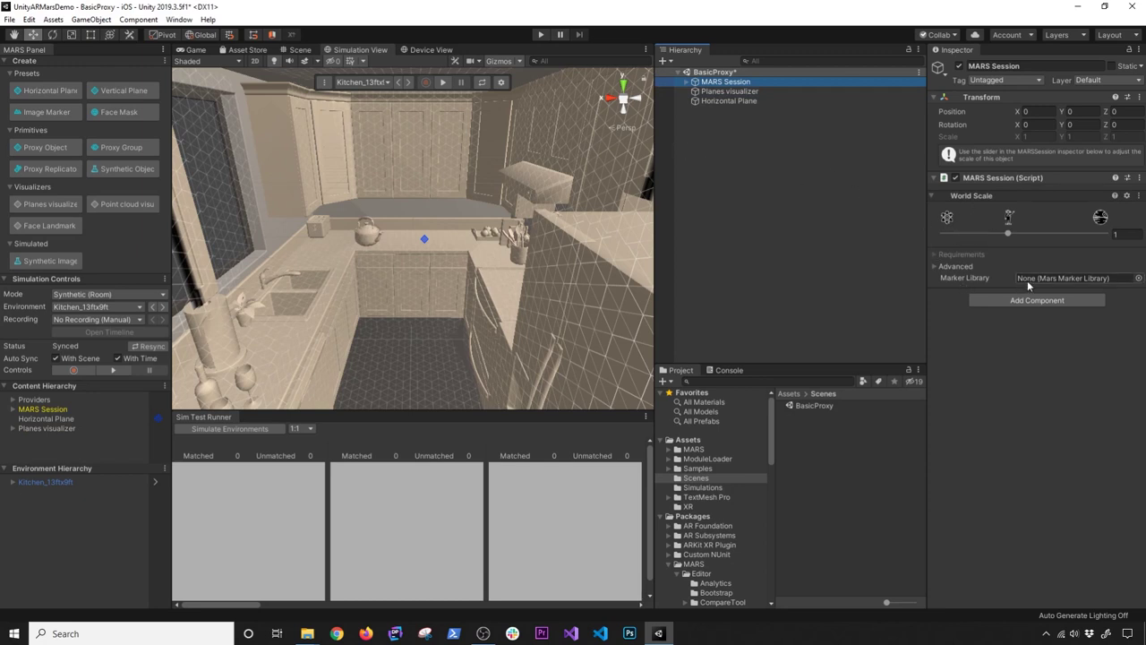
click(685, 81)
click(730, 91)
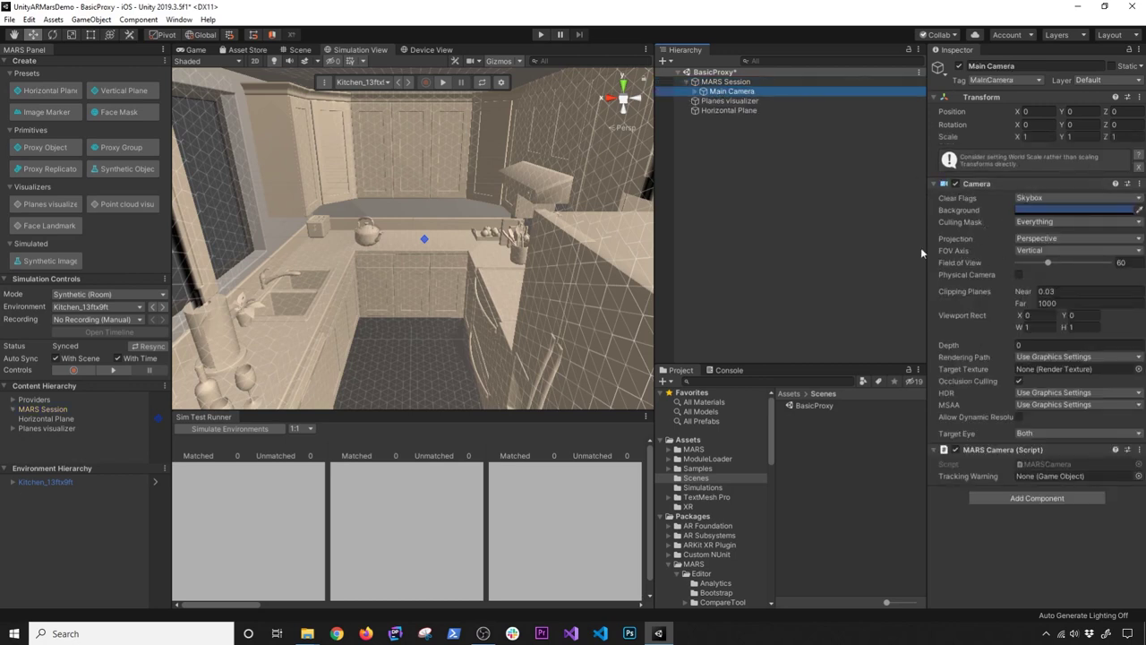
click(694, 92)
click(736, 102)
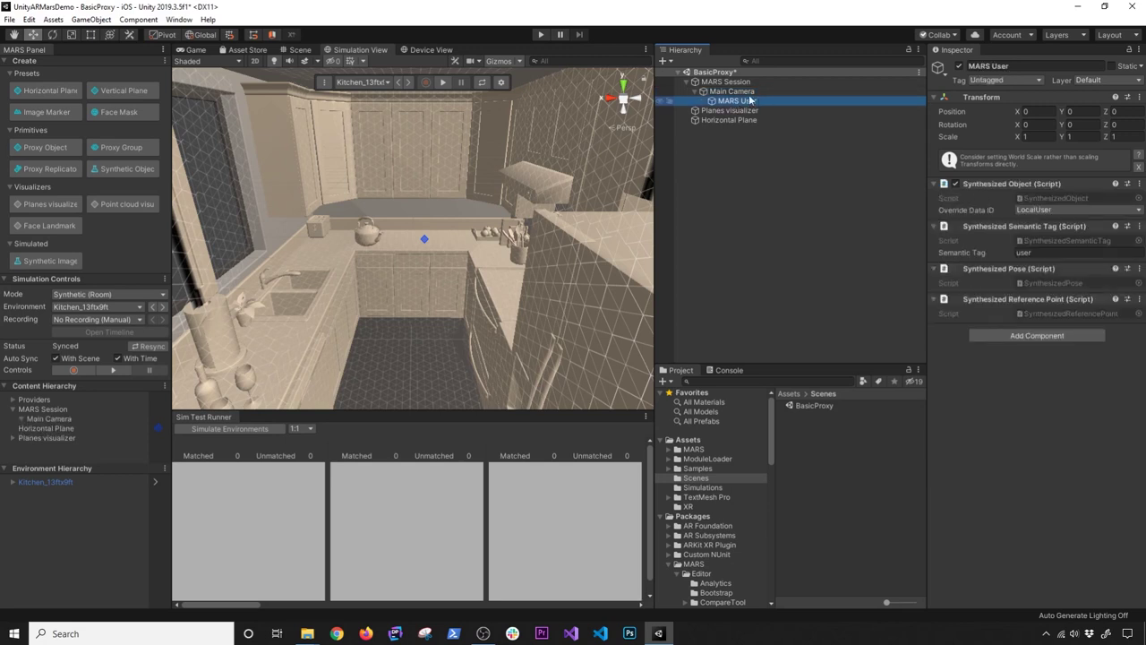
Save the BasicProxy scene.
click(734, 74)
click(735, 82)
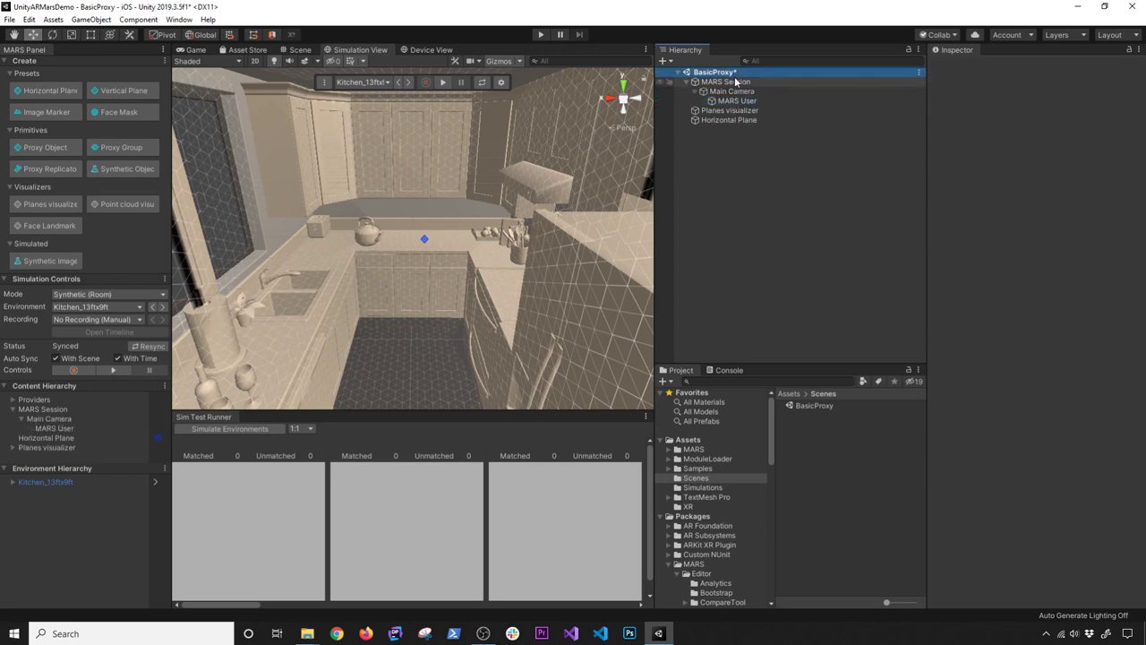
key(ctrl+s)
Try the planes visualizer with Make Edge enabled and with Use Plane Geometry disabled, reverting each option.
click(736, 100)
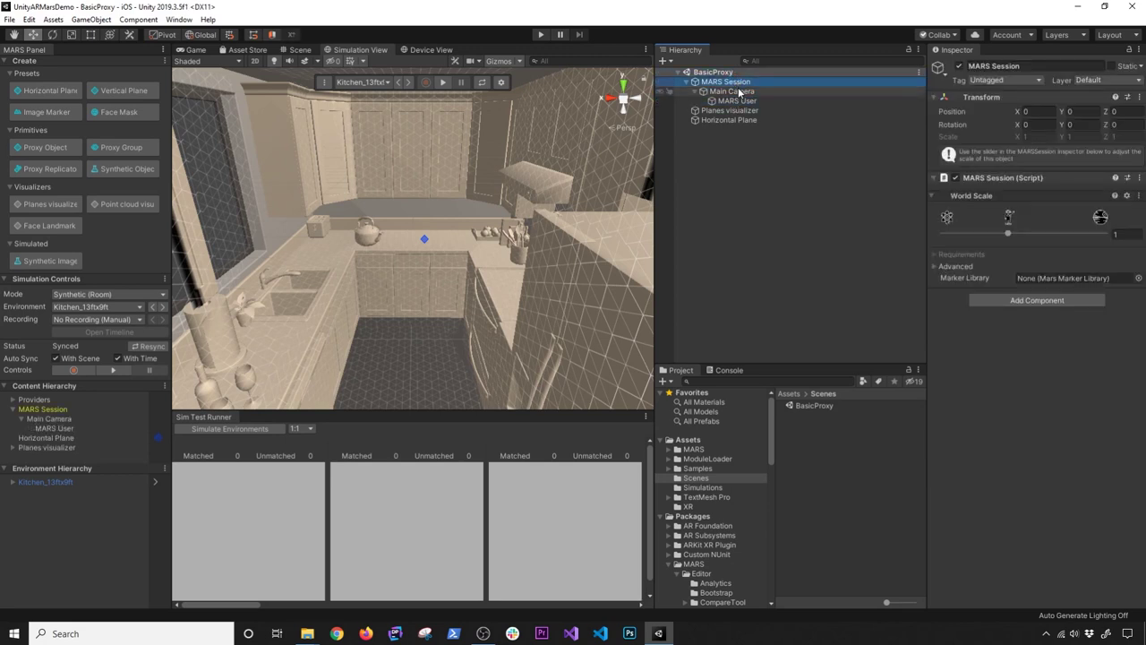
click(734, 111)
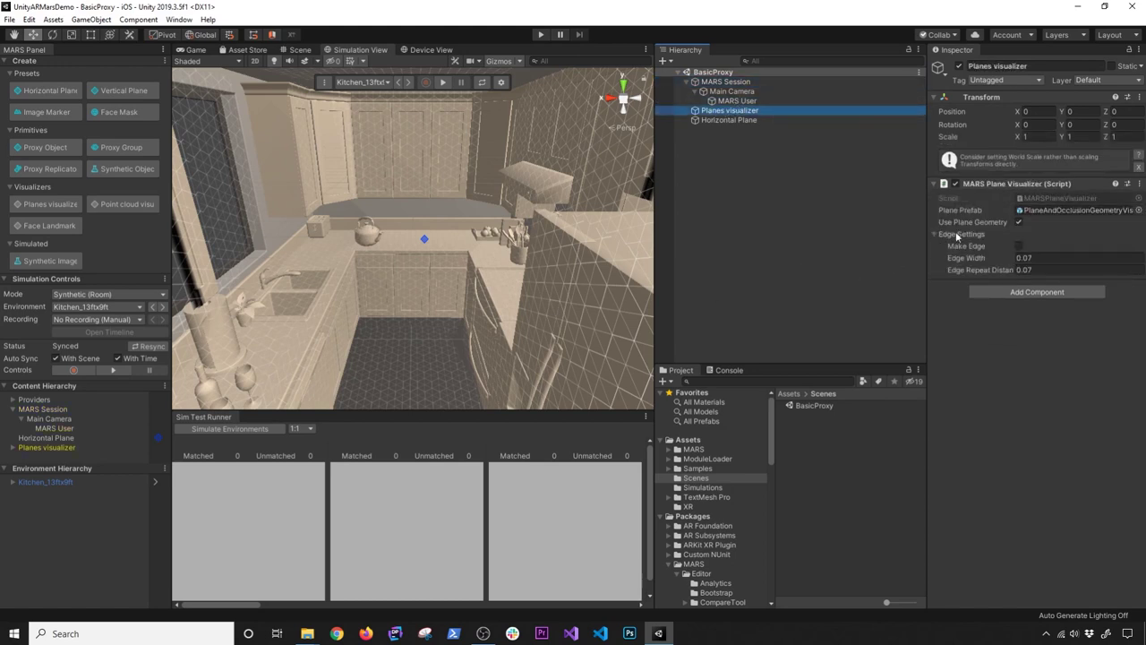
click(1018, 246)
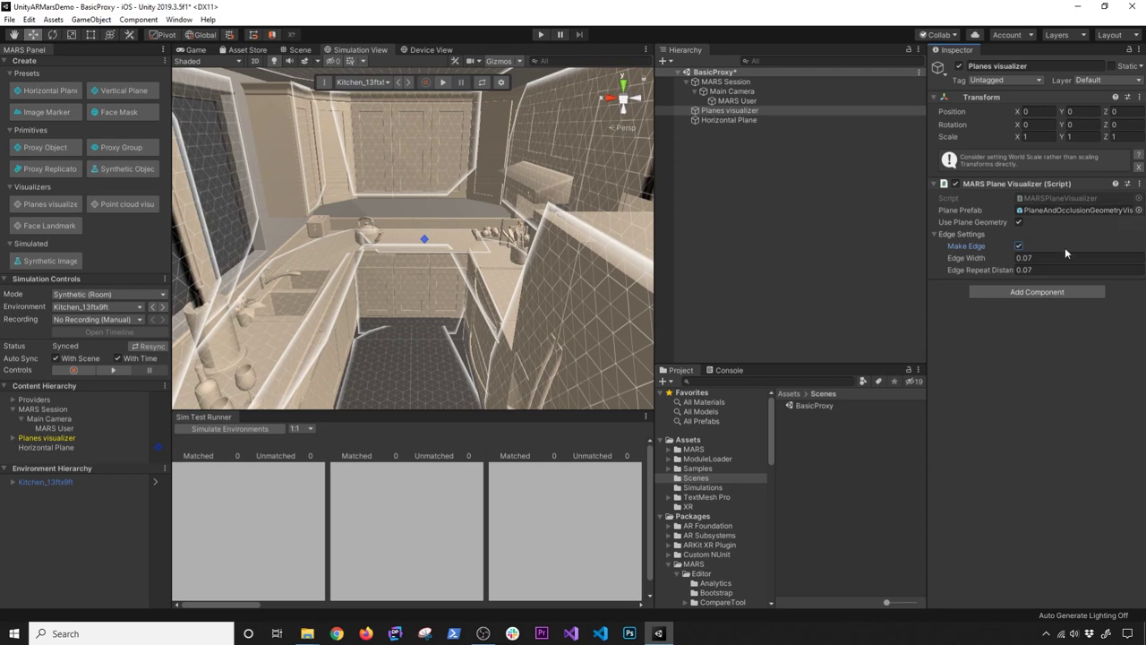
click(1020, 246)
click(1019, 222)
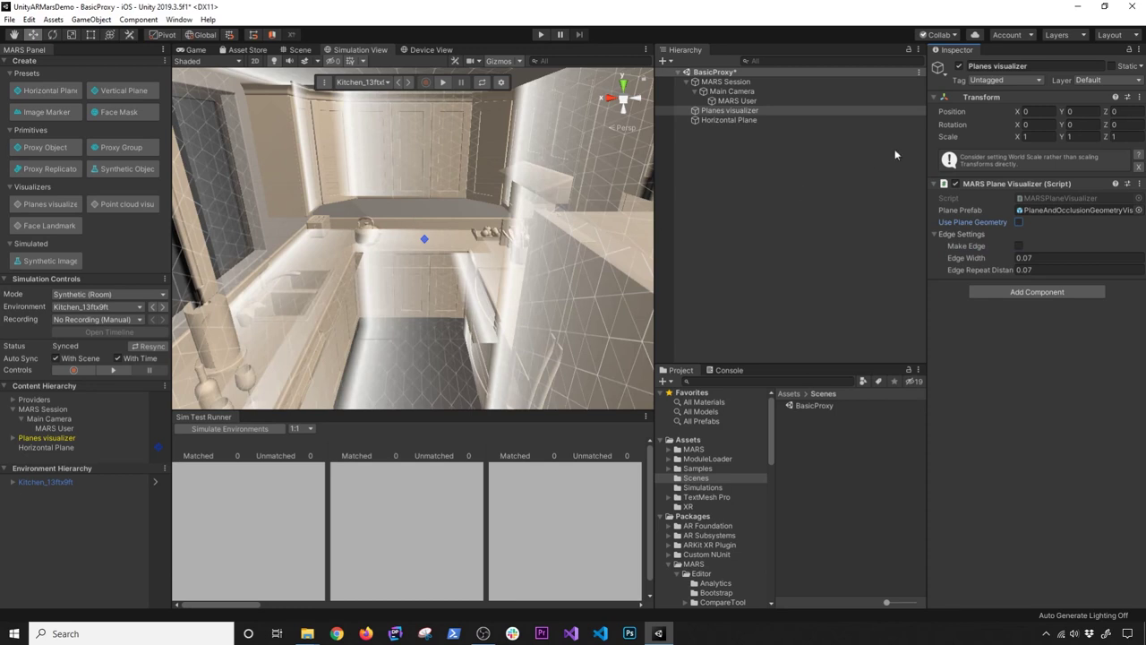
click(1019, 222)
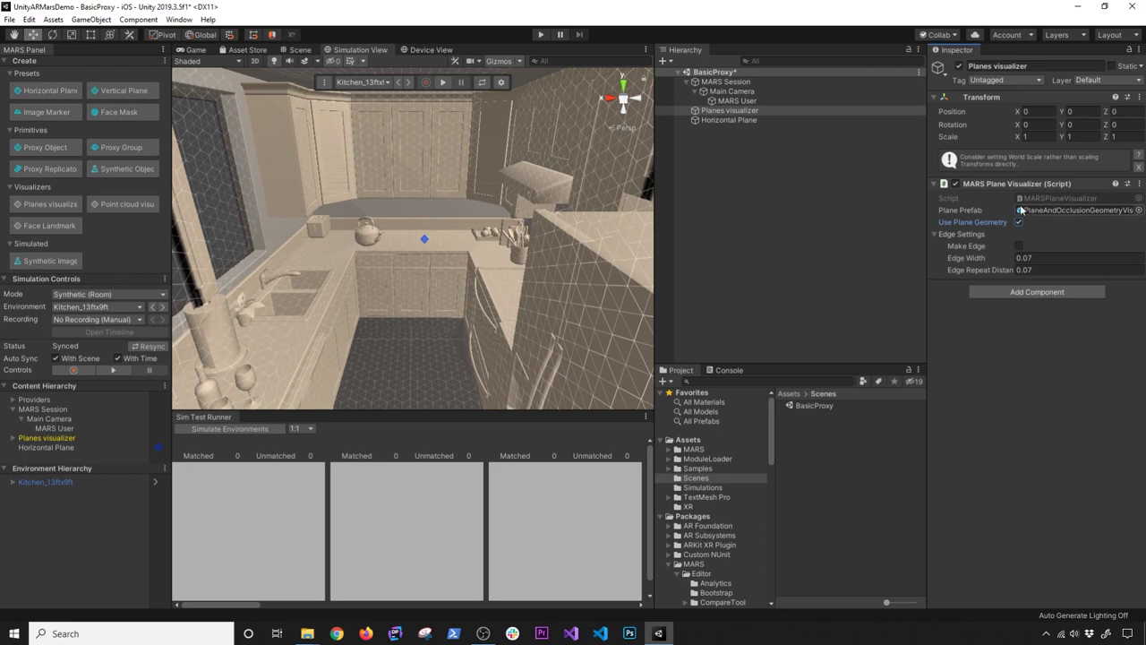
Locate and inspect the planes visualizer's PlaneAndOcclusionGeometryVisuals prefab in the project, and return to the Planes visualizer object.
click(1042, 208)
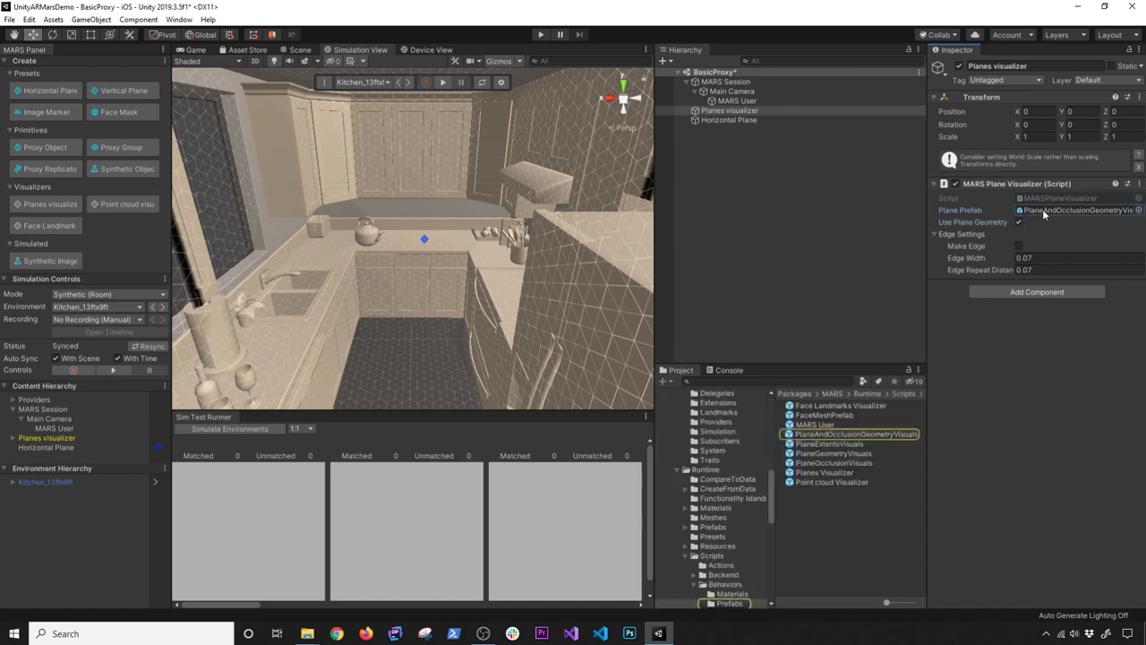
click(825, 435)
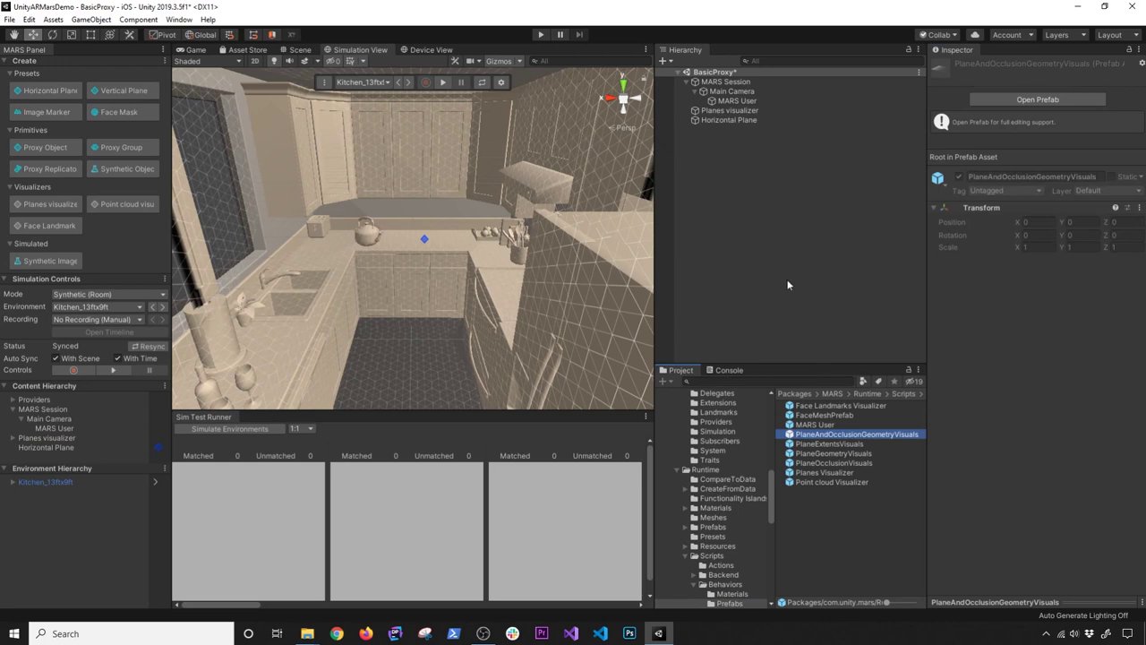
click(726, 101)
click(754, 109)
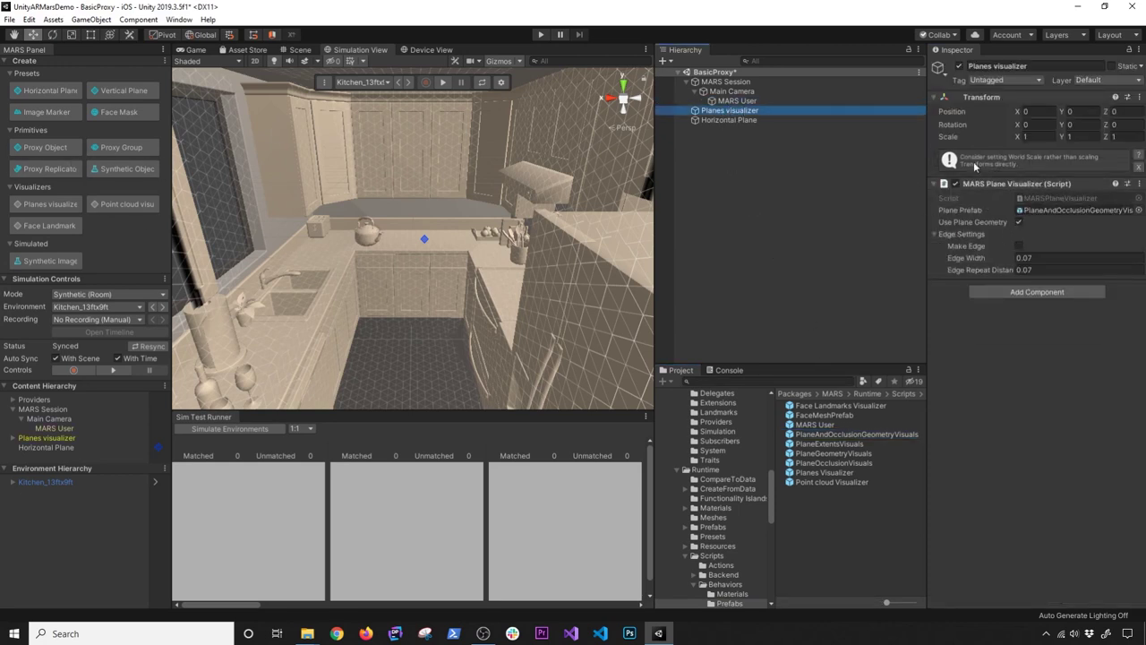
Select the Horizontal Plane proxy and enlarge the Project window upward.
click(743, 119)
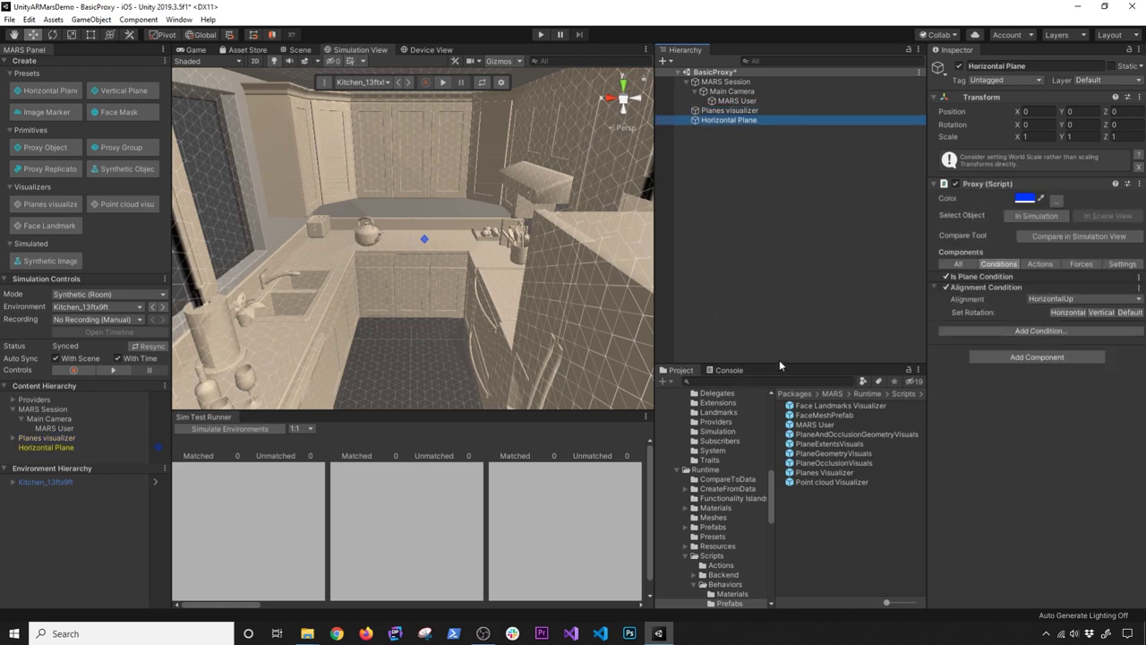
drag(779, 361, 779, 209)
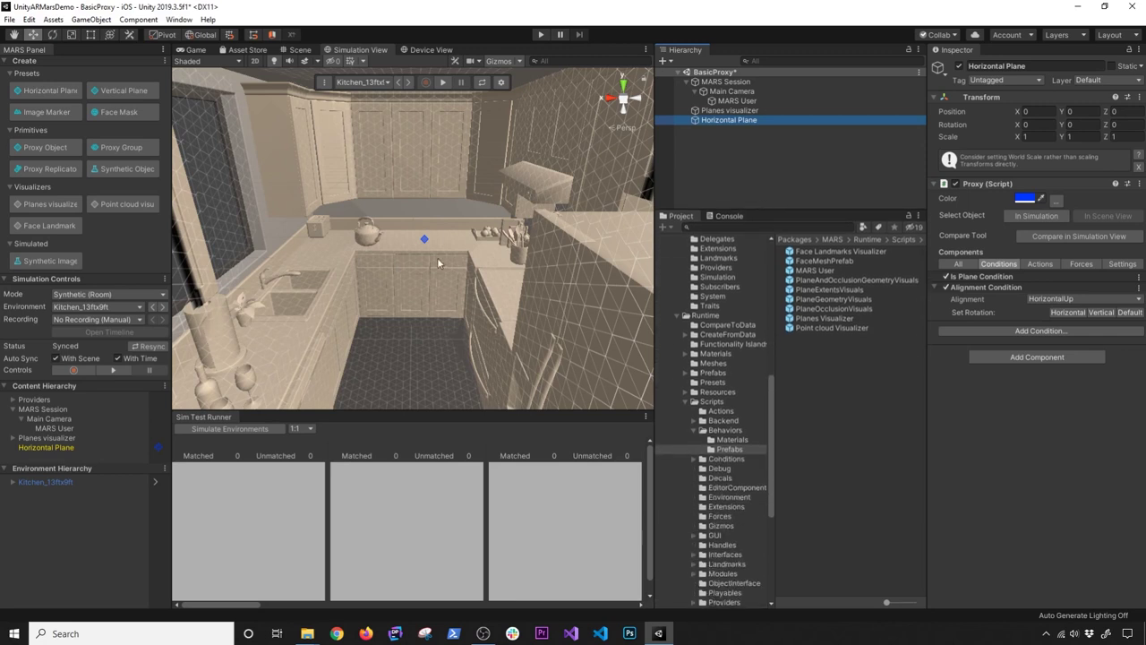
Preview the LivingRoom_17.5ftx16.5ft, LivingRoom_18ftx13ft, Kitchen_25ftx16ft, Kitchen_17ftx16ft and Kitchen_13ftx9ft simulation environments in turn.
click(343, 85)
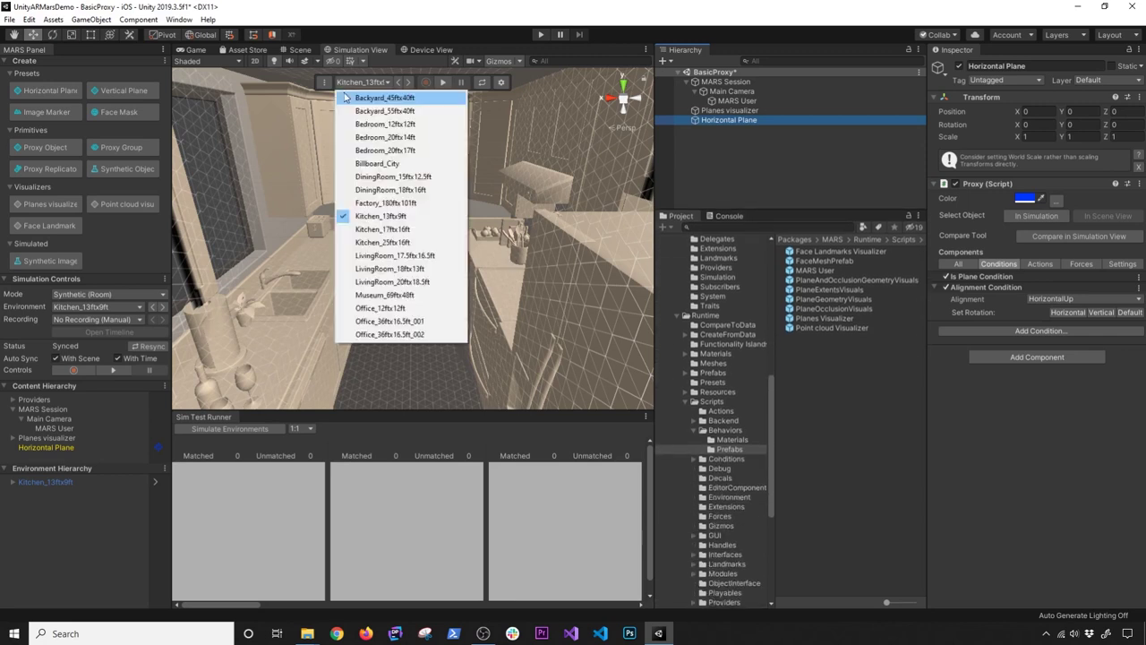
click(391, 257)
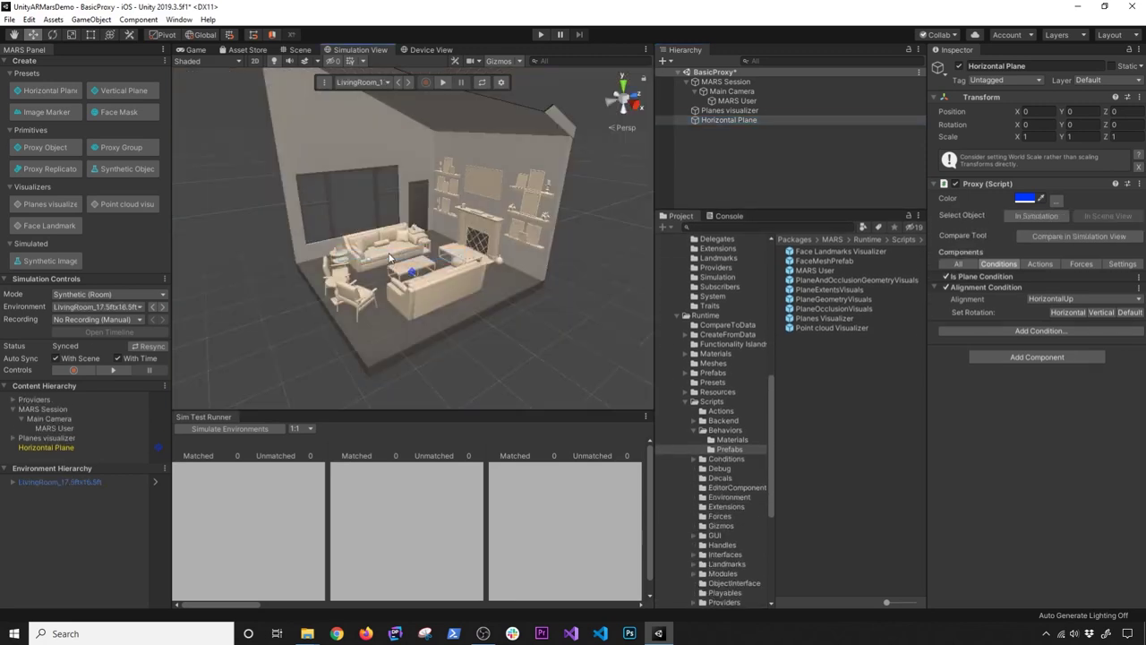
click(354, 84)
click(391, 266)
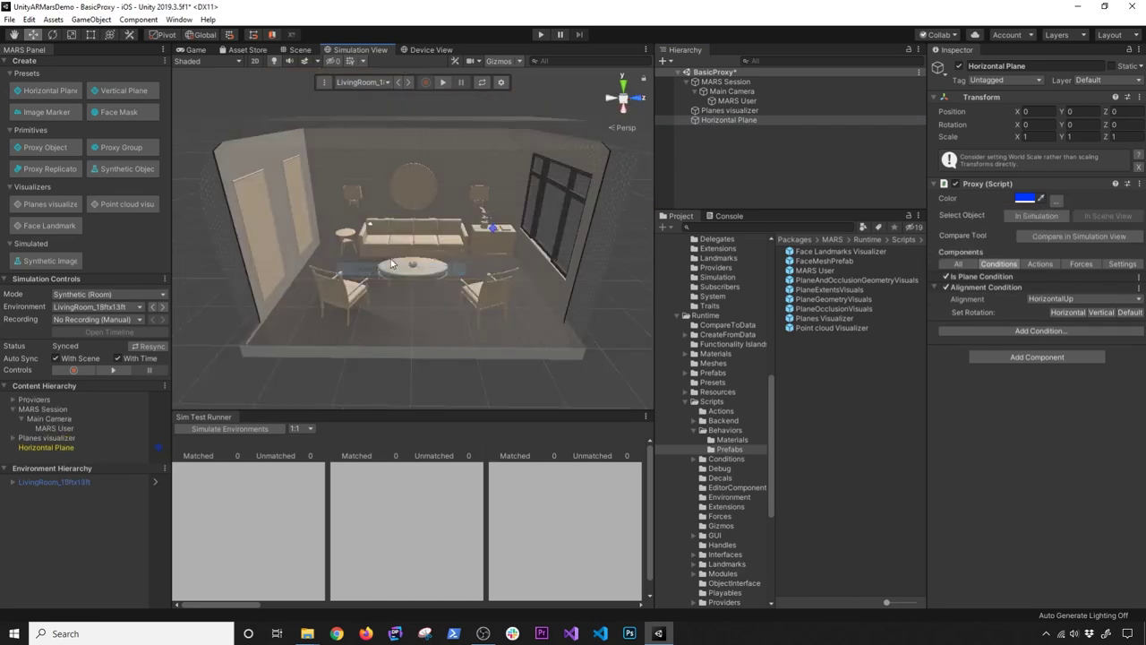
click(384, 81)
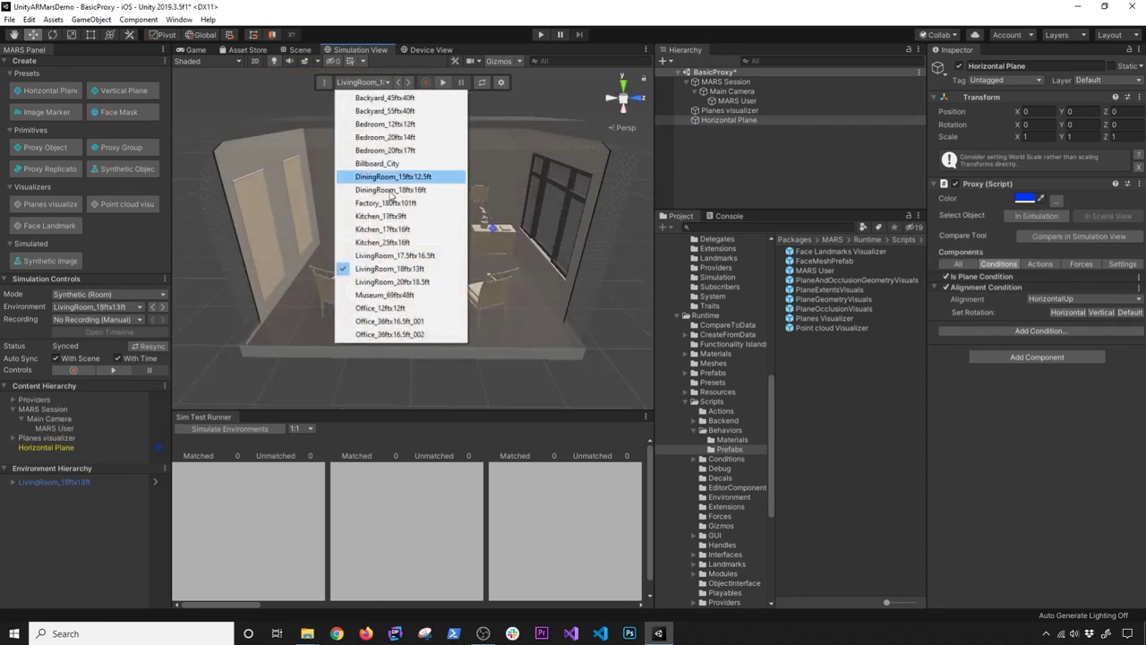
click(399, 243)
click(362, 81)
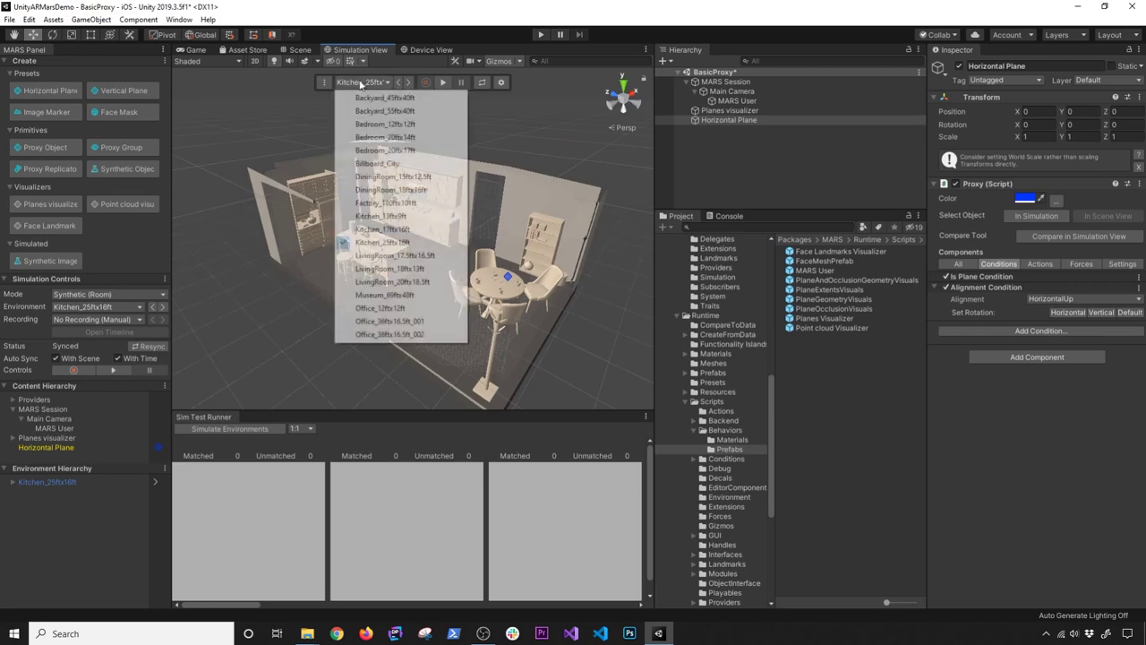
click(367, 230)
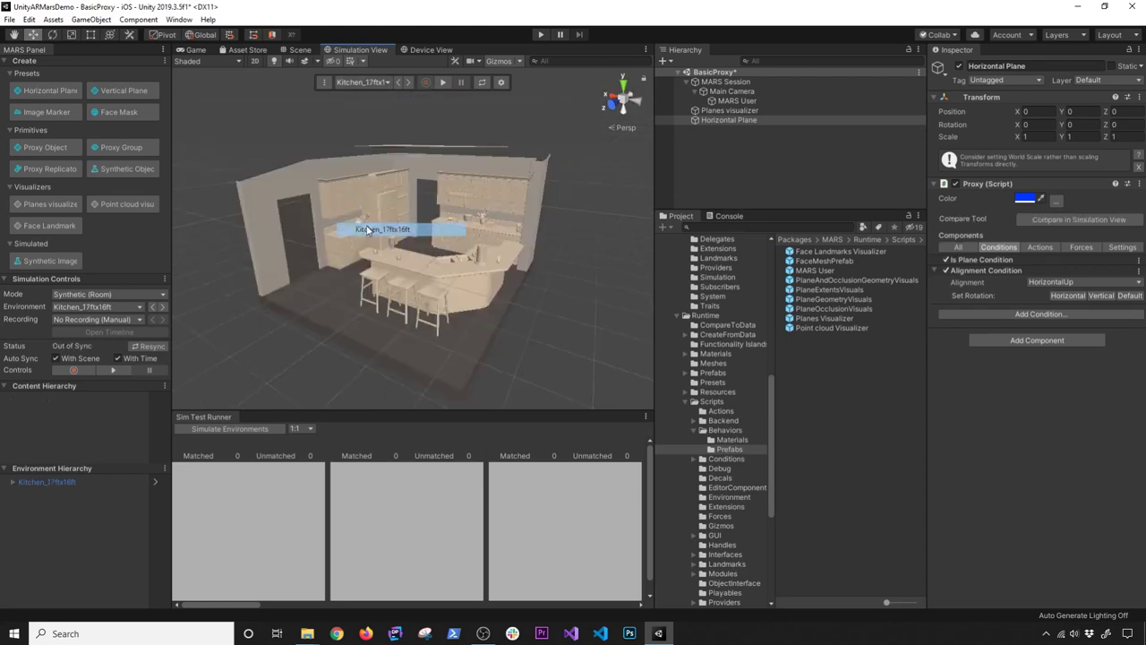
click(372, 83)
click(373, 216)
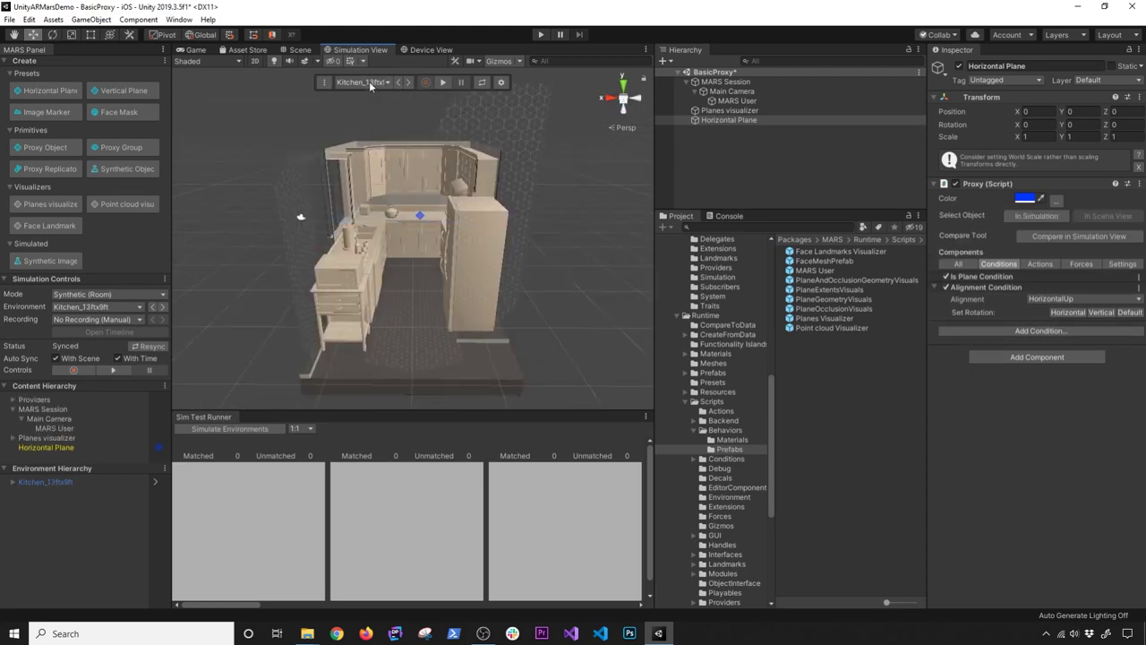
Switch the simulation environment to DiningRoom_18ftx16ft and examine the visualized planes and proxy marker around the room.
click(369, 81)
click(390, 189)
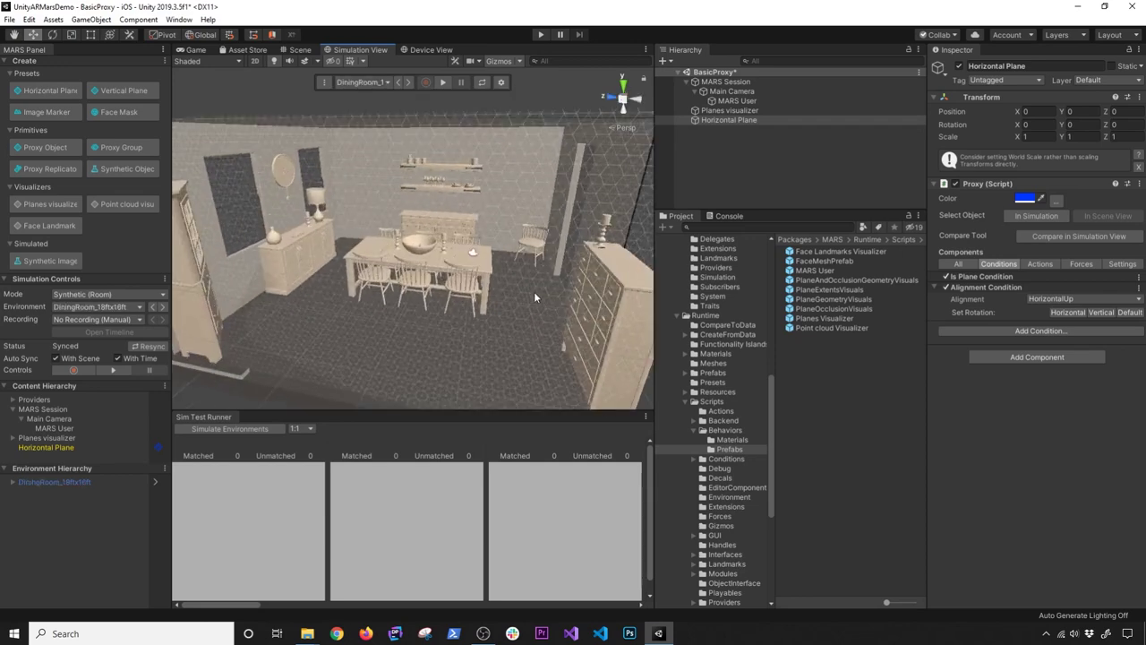
alt+drag(497, 272, 460, 302)
scroll(461, 301, down, 8)
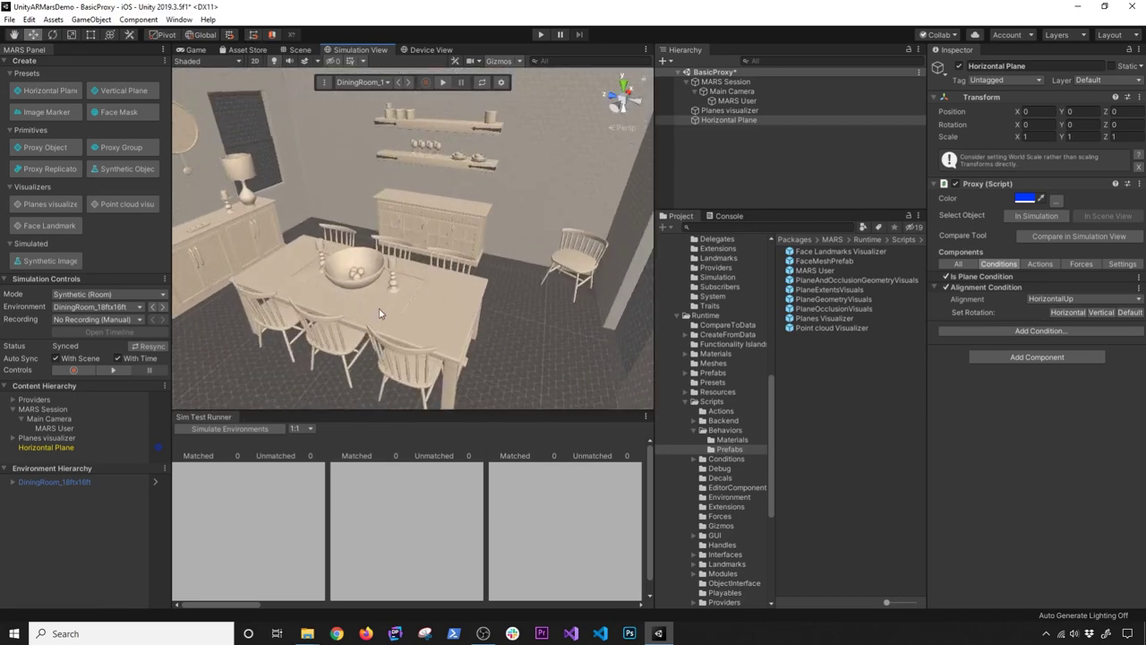
scroll(546, 298, up, 8)
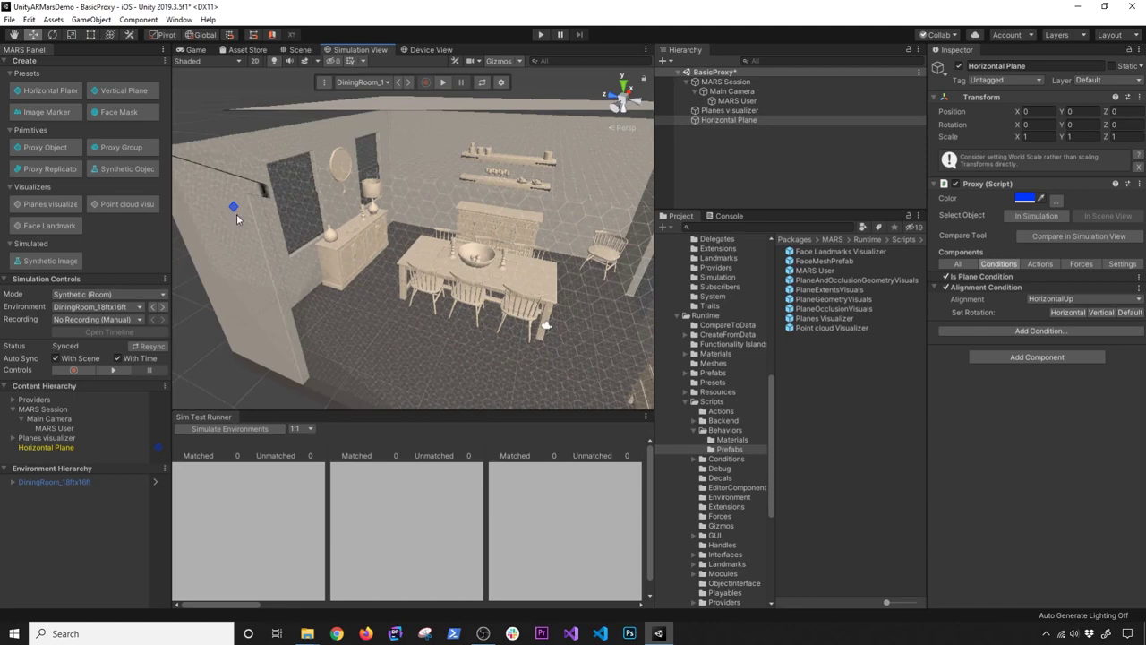
alt+drag(451, 253, 365, 243)
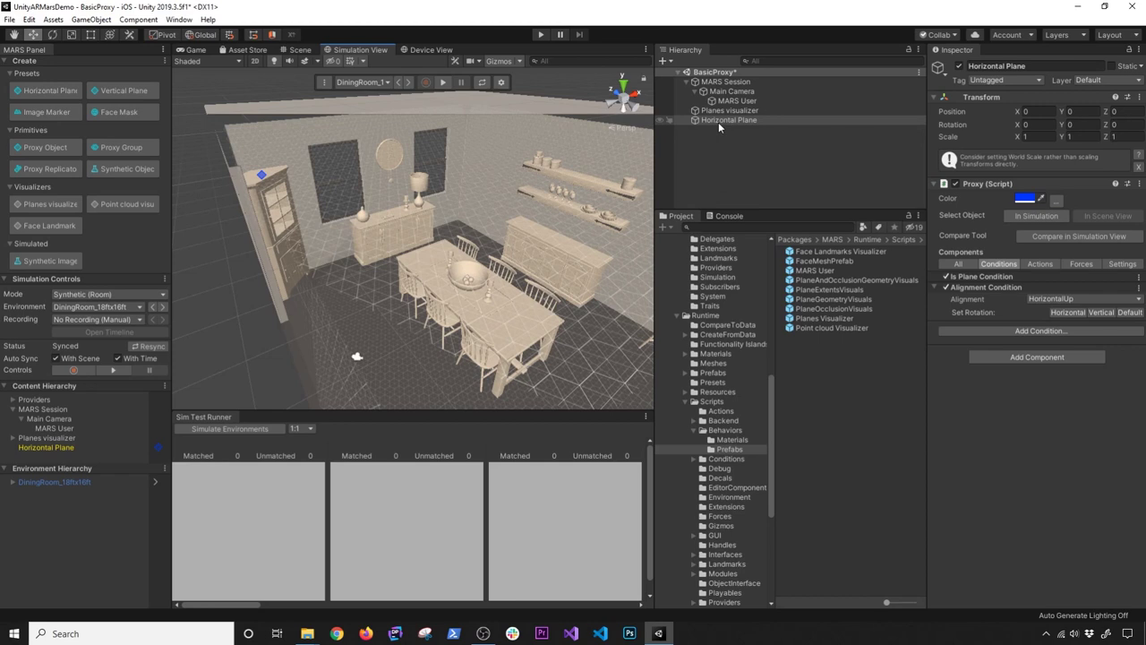
Collapse the Runtime and Handles folders of the MARS package in the project's folder tree.
click(682, 319)
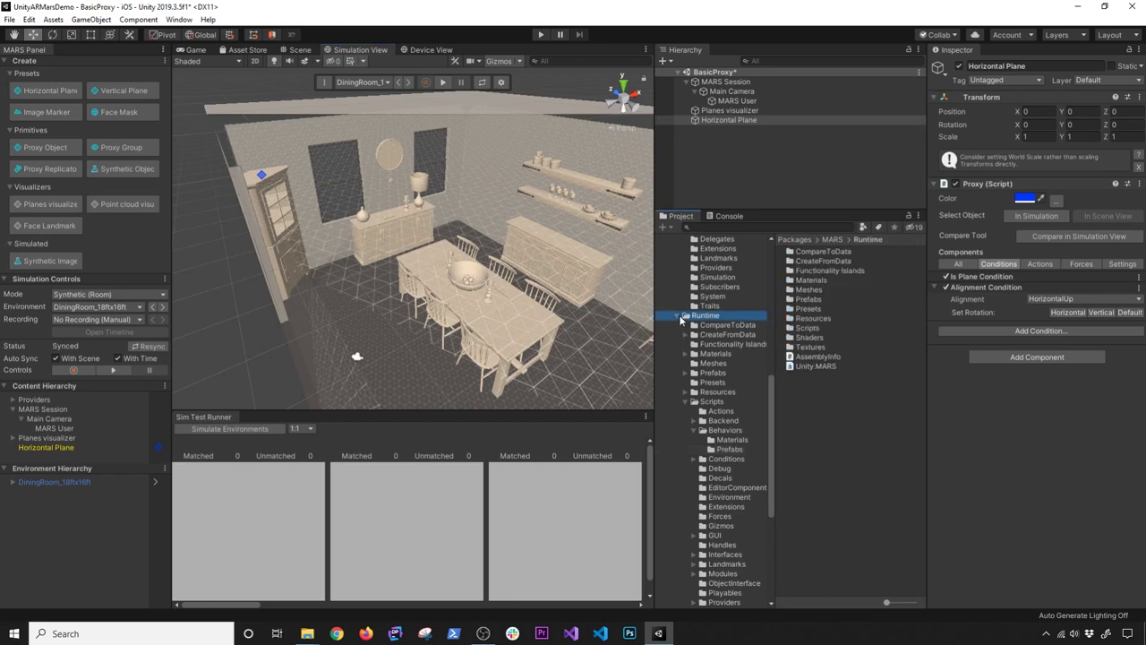
click(679, 316)
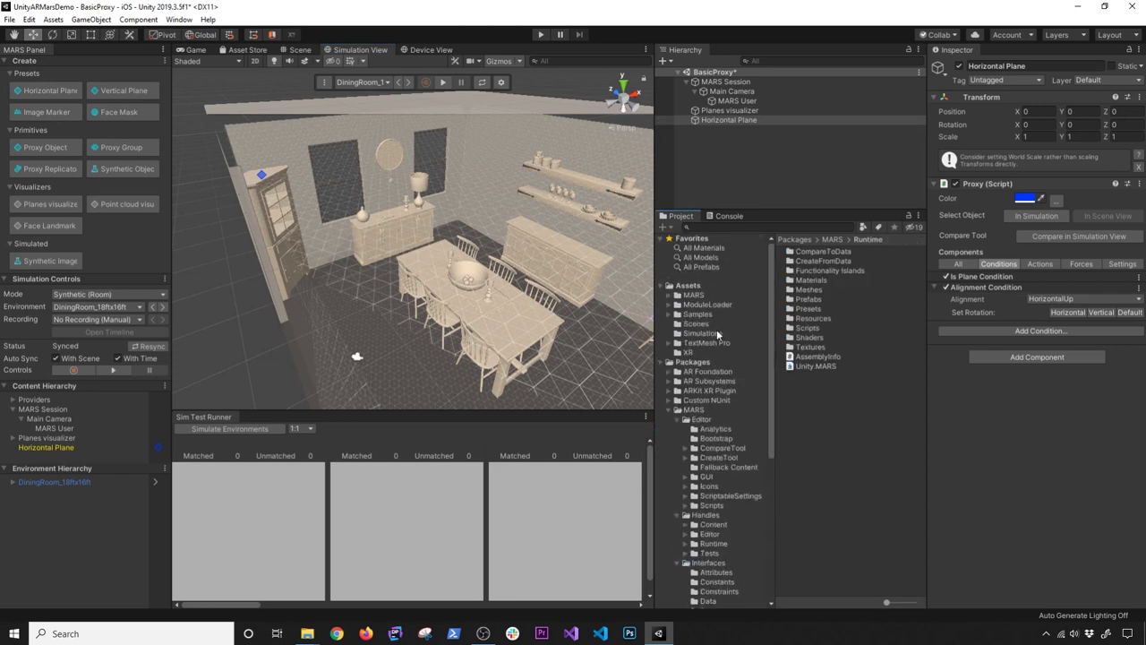
click(695, 410)
scroll(726, 463, down, 3)
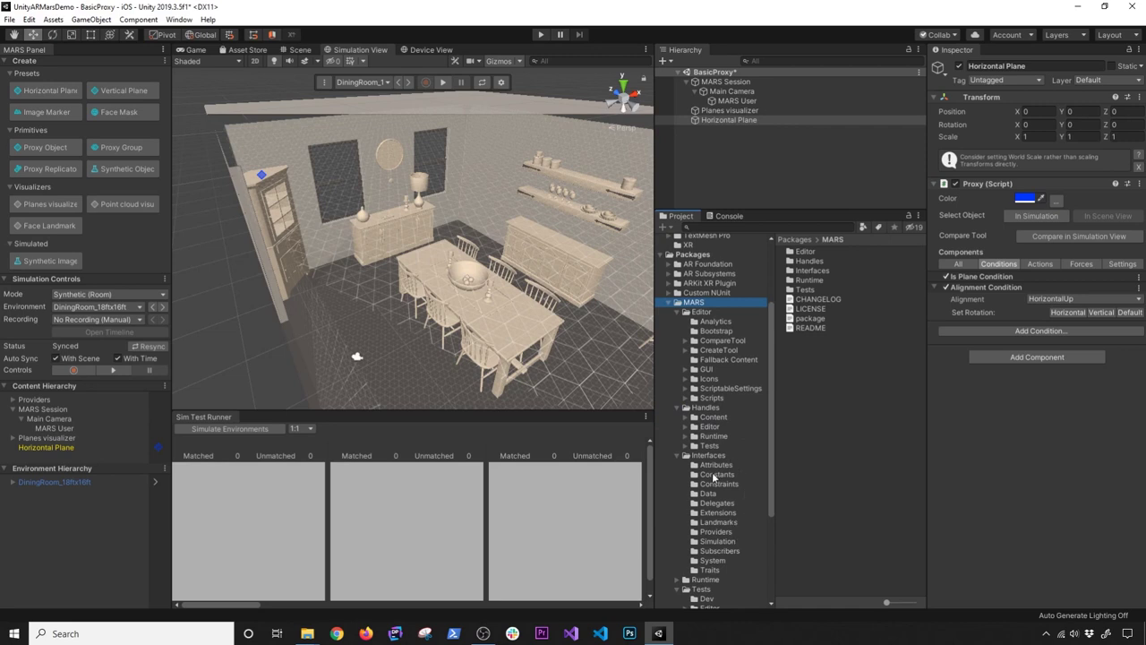
click(677, 407)
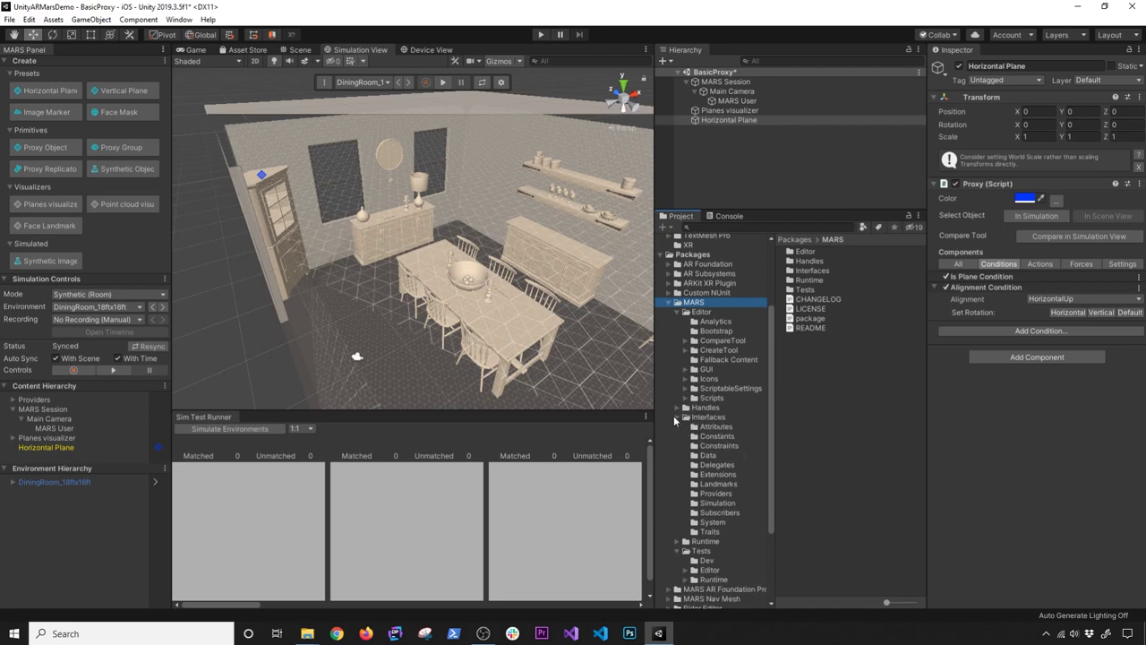
scroll(680, 376, up, 3)
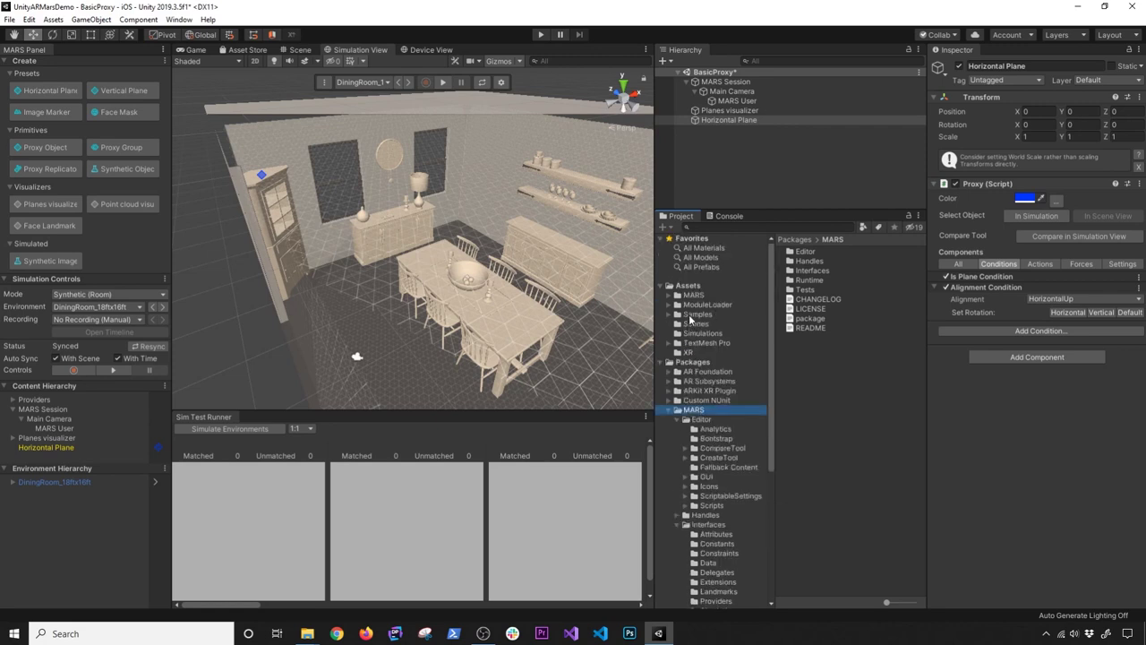
Widen the project's folder tree and select the UnitE_IdleTest prefab in the Game template's Prefab folder under Samples.
click(690, 316)
click(668, 314)
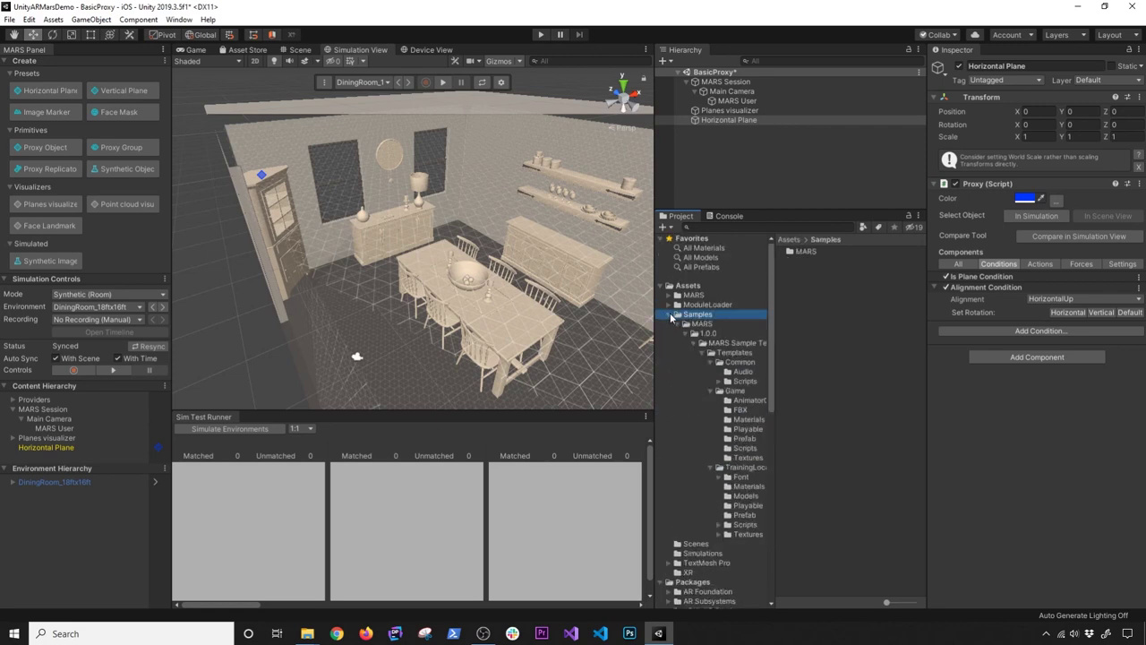
alt+click(694, 324)
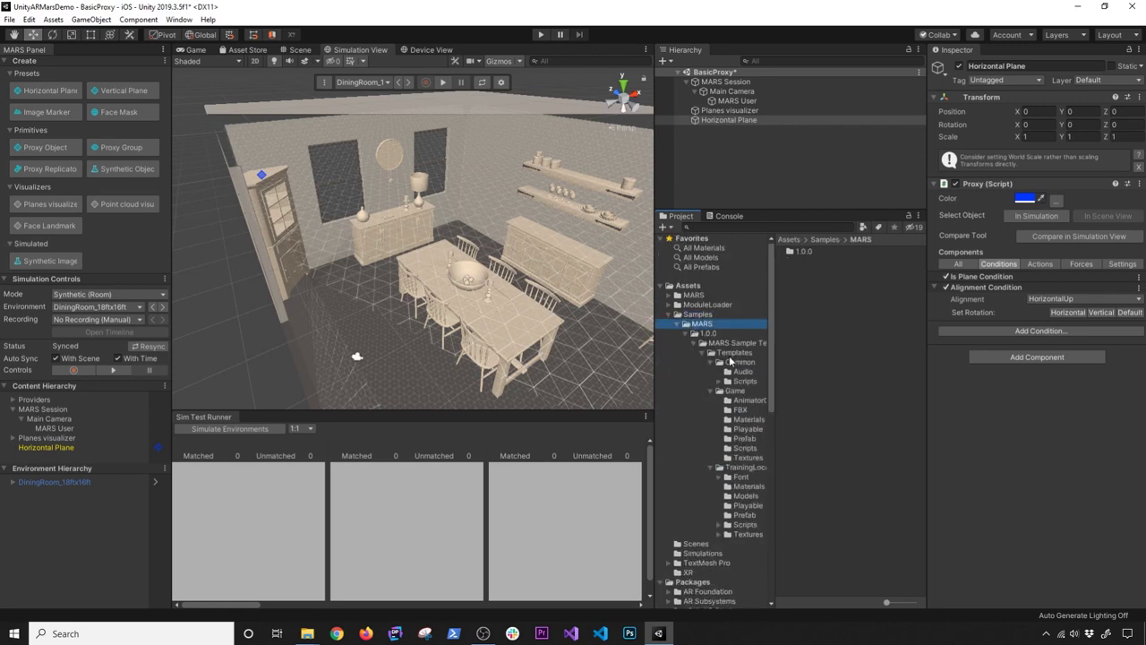
click(749, 516)
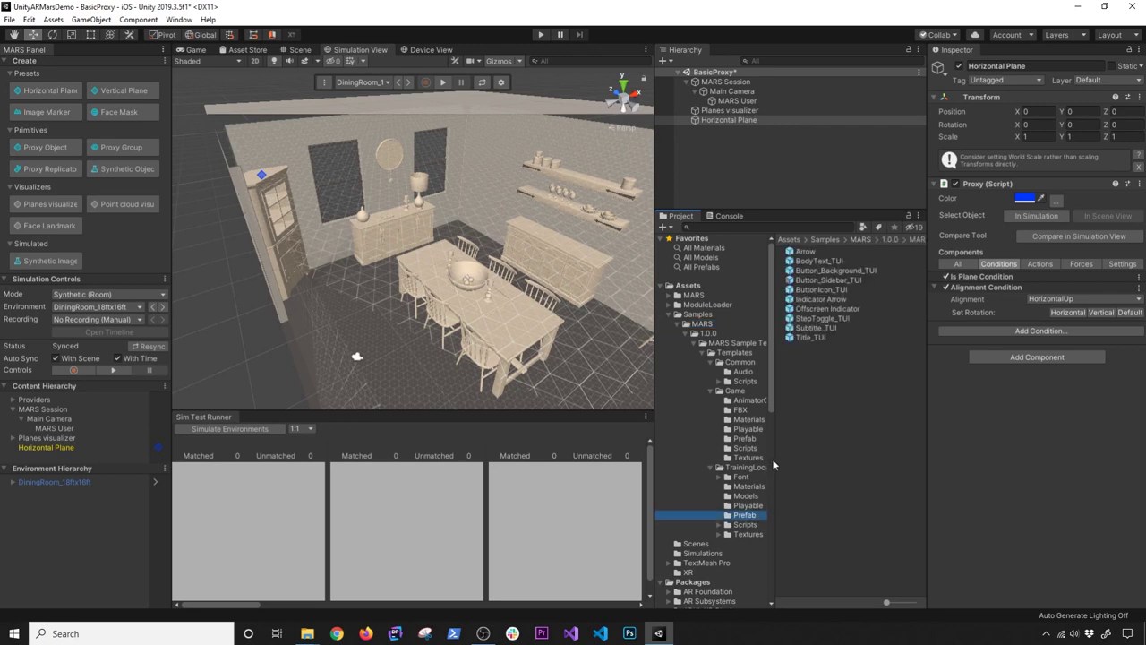
drag(773, 457, 829, 463)
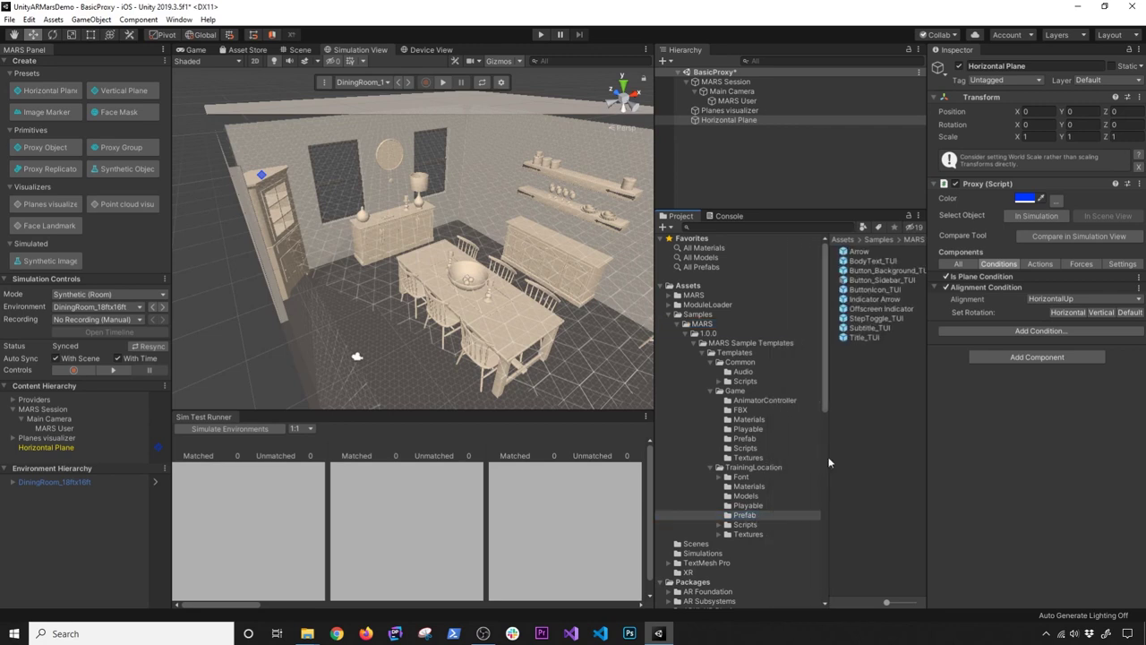
click(752, 437)
click(876, 290)
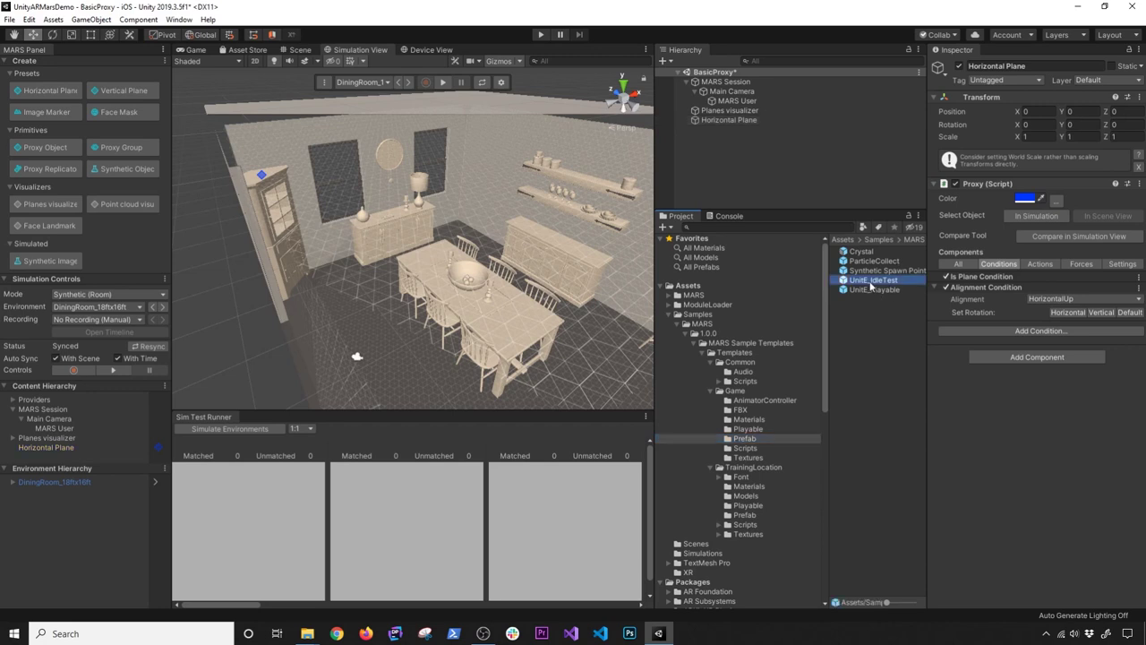
click(876, 280)
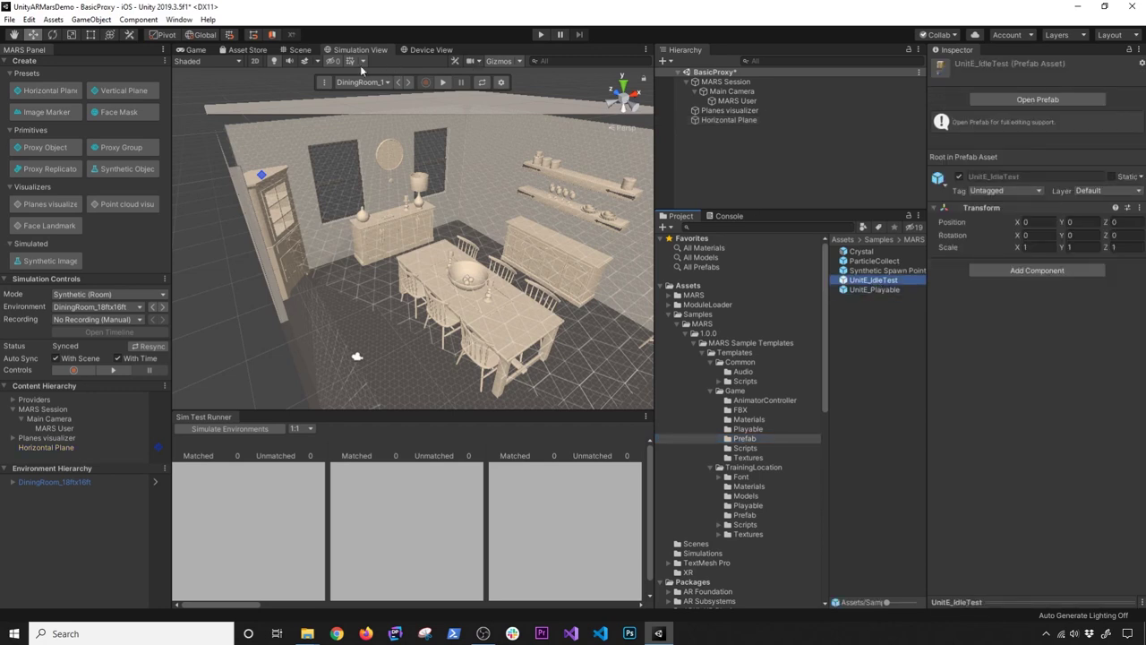
Place the UnitE_IdleTest prefab on the Horizontal Plane proxy in the Scene view, as its child object.
click(300, 50)
drag(873, 281, 493, 260)
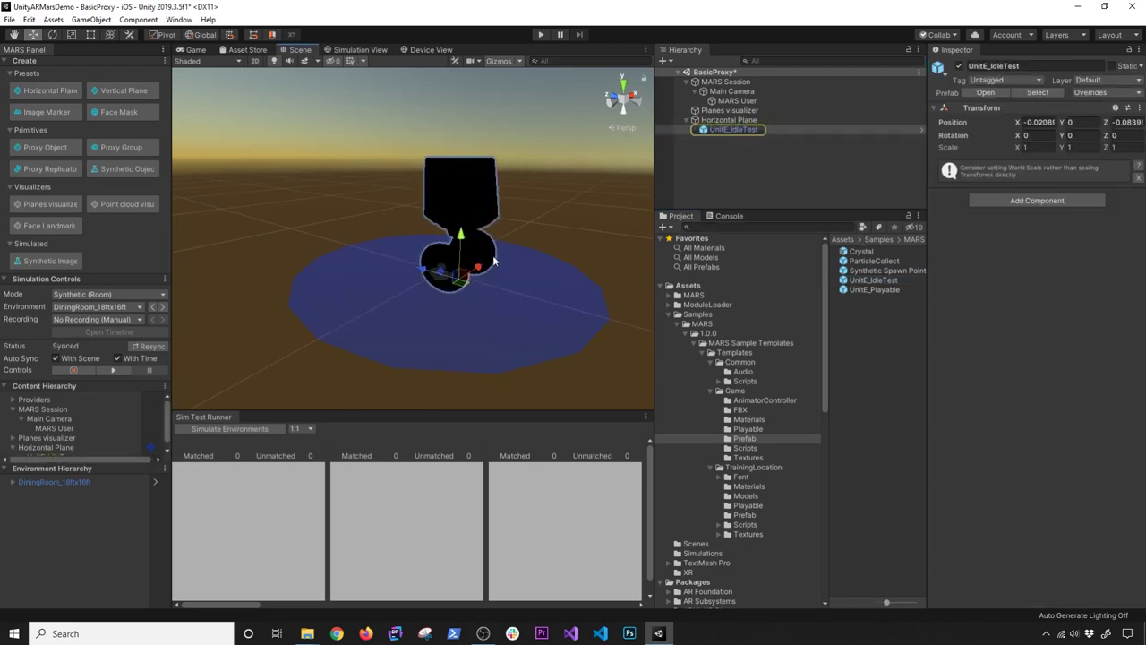
alt+drag(407, 210, 442, 270)
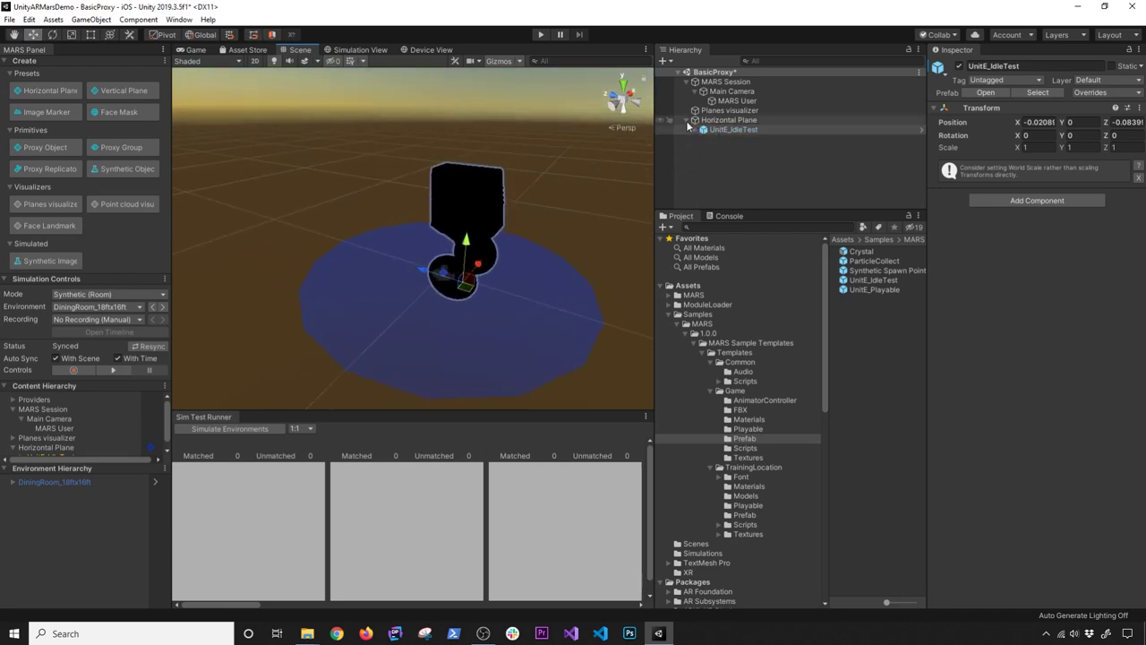
key(Delete)
Add a Directional Light to the scene and place it directly below MARS Session in the hierarchy.
right_click(719, 155)
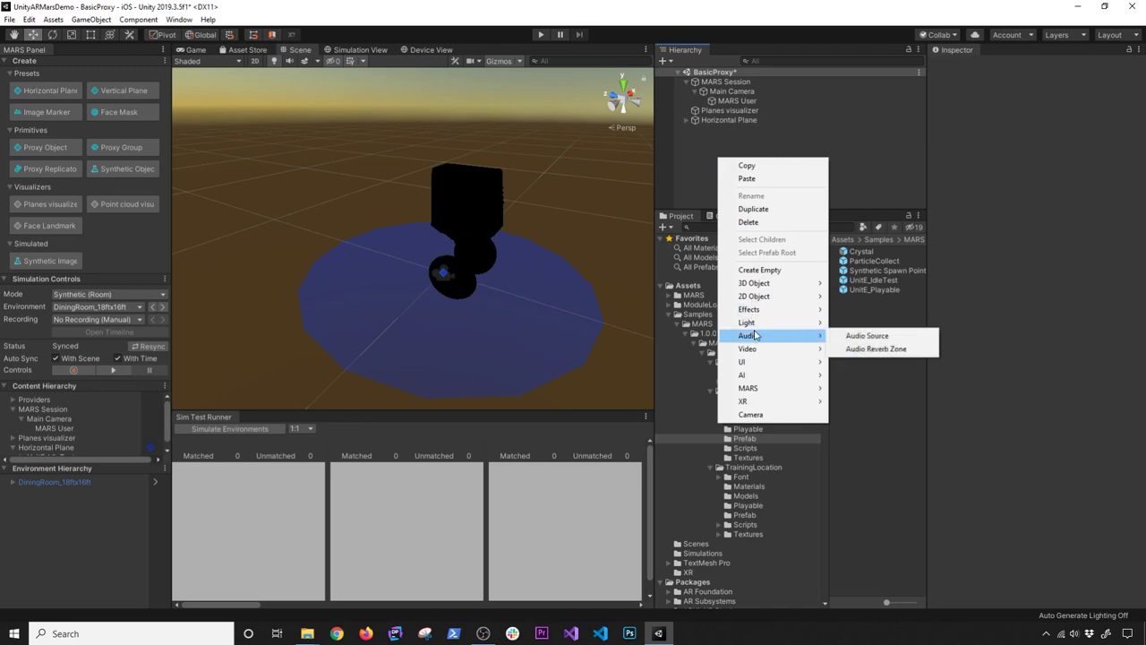
mouse_move(758, 322)
click(861, 323)
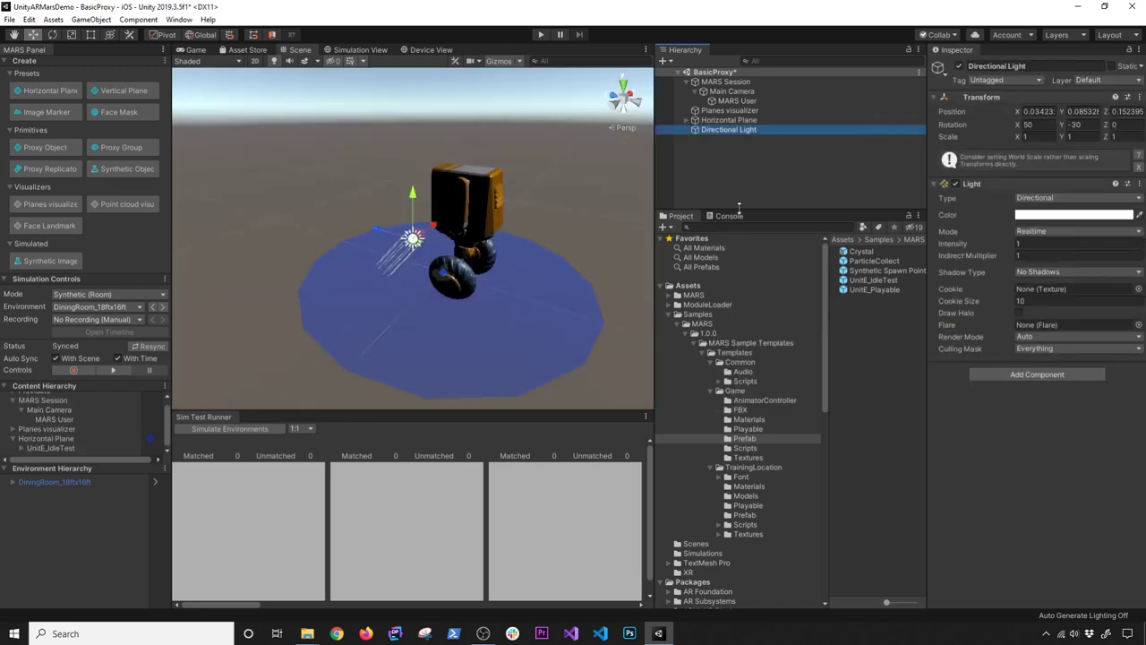
drag(741, 133, 747, 115)
click(686, 81)
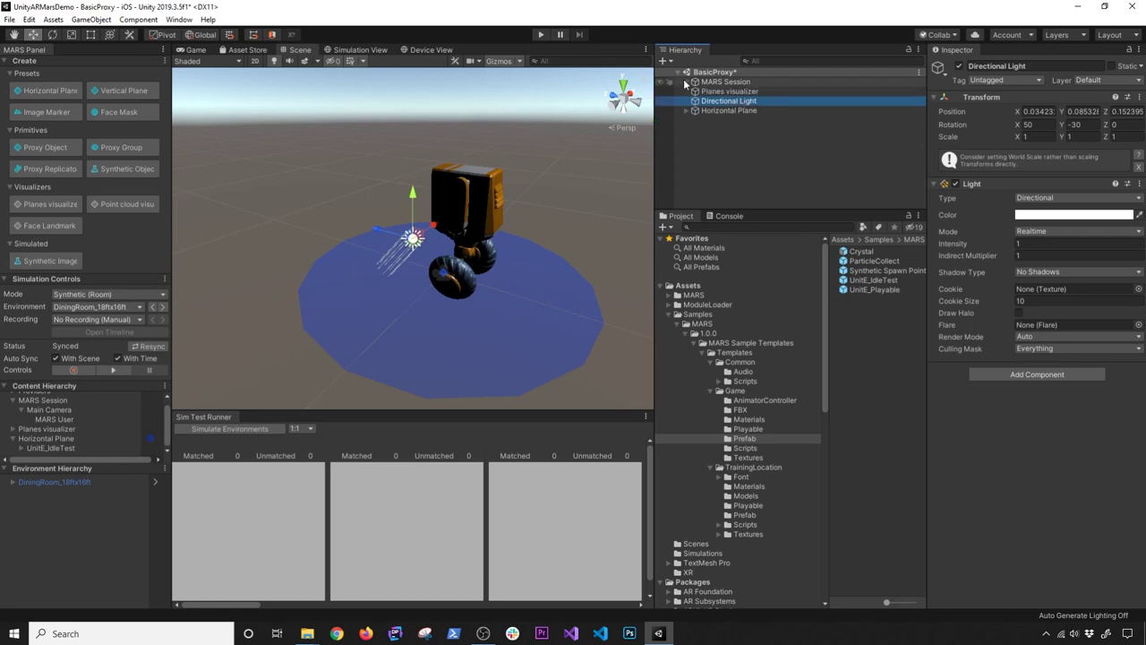
drag(722, 91, 722, 89)
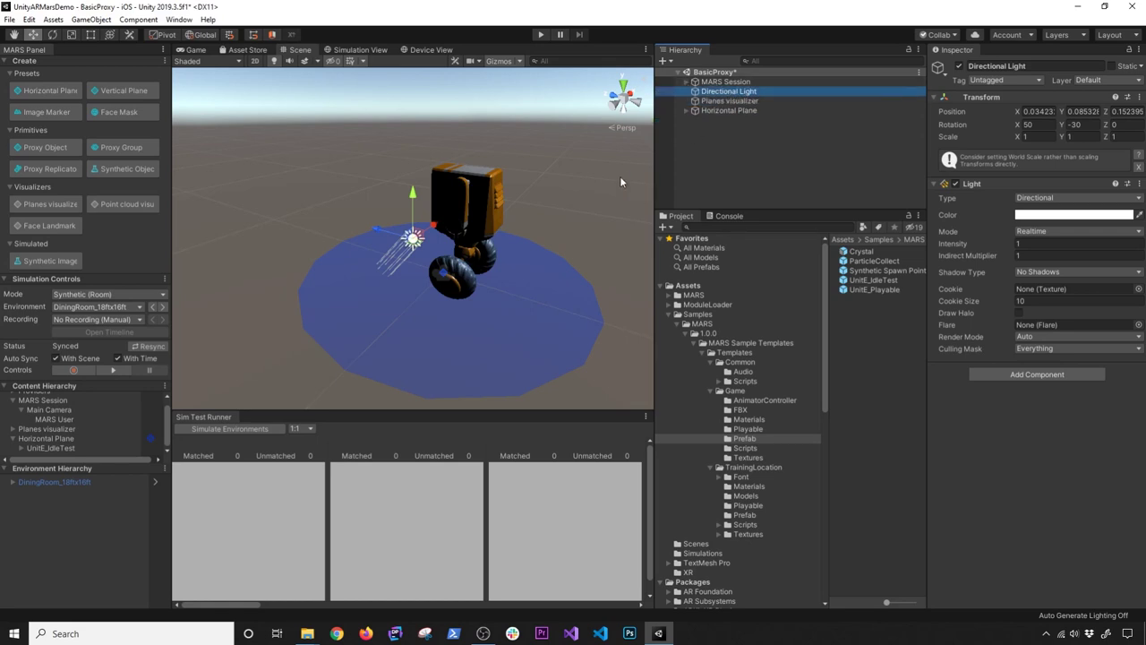
Set the X and Z position of UnitE_IdleTest under Horizontal Plane to 0 and save the scene.
click(685, 110)
click(724, 120)
click(1038, 122)
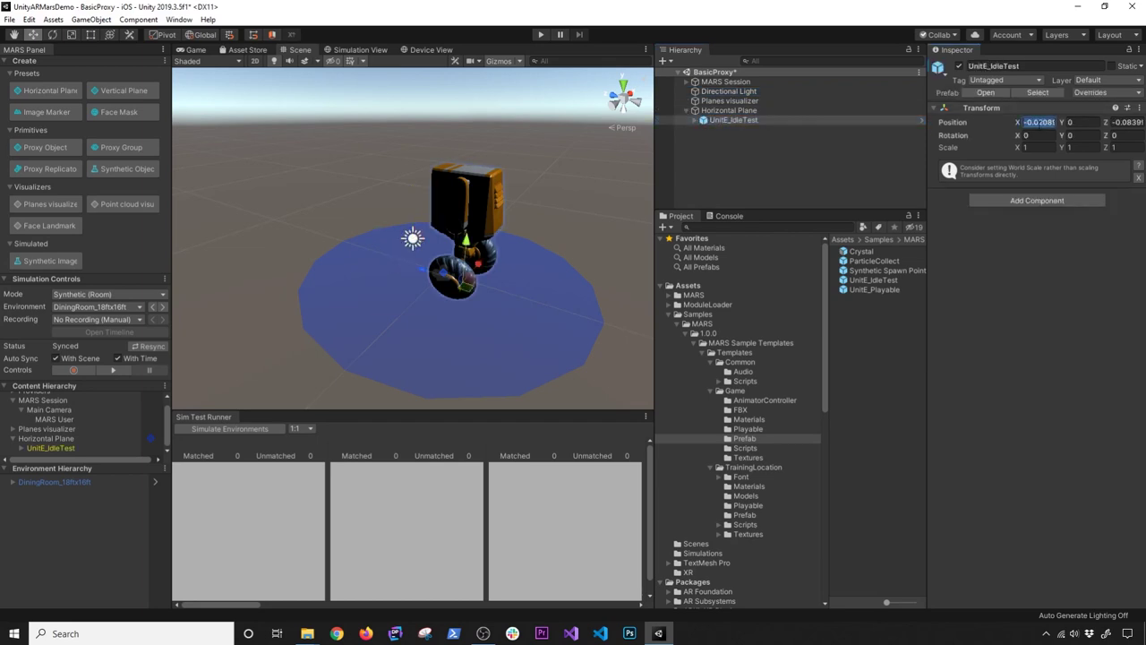
text(0)
key(Tab)
key(Tab)
text(0)
key(ctrl+s)
Enable Auto Generate in the scene's lighting settings, close them, and save the scene.
click(1077, 614)
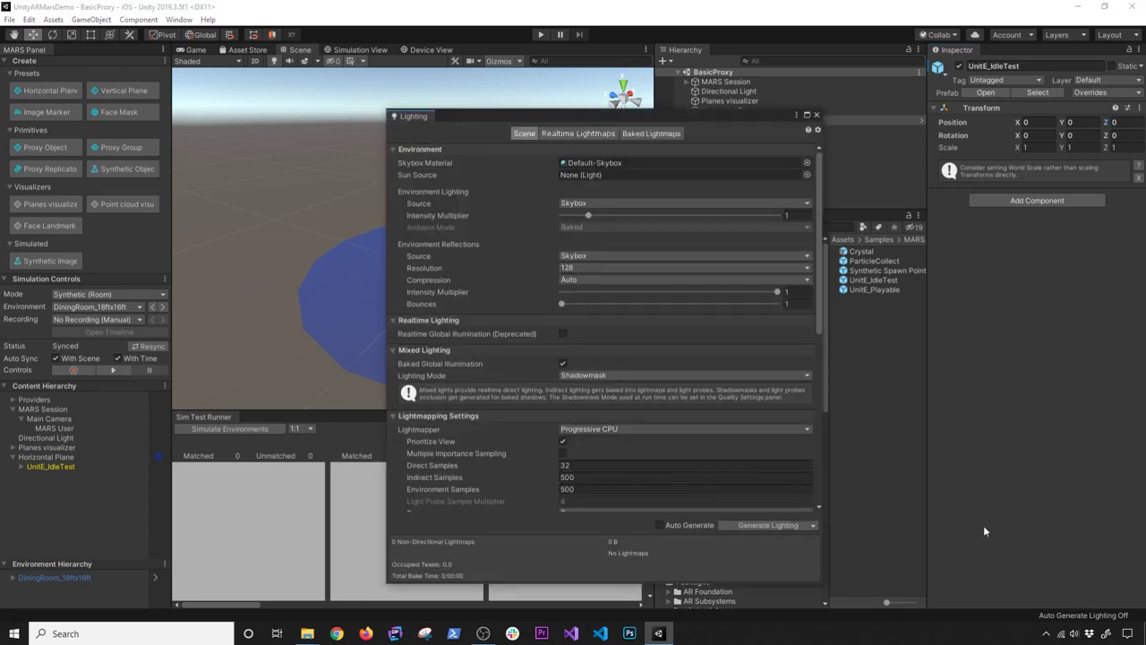
click(661, 523)
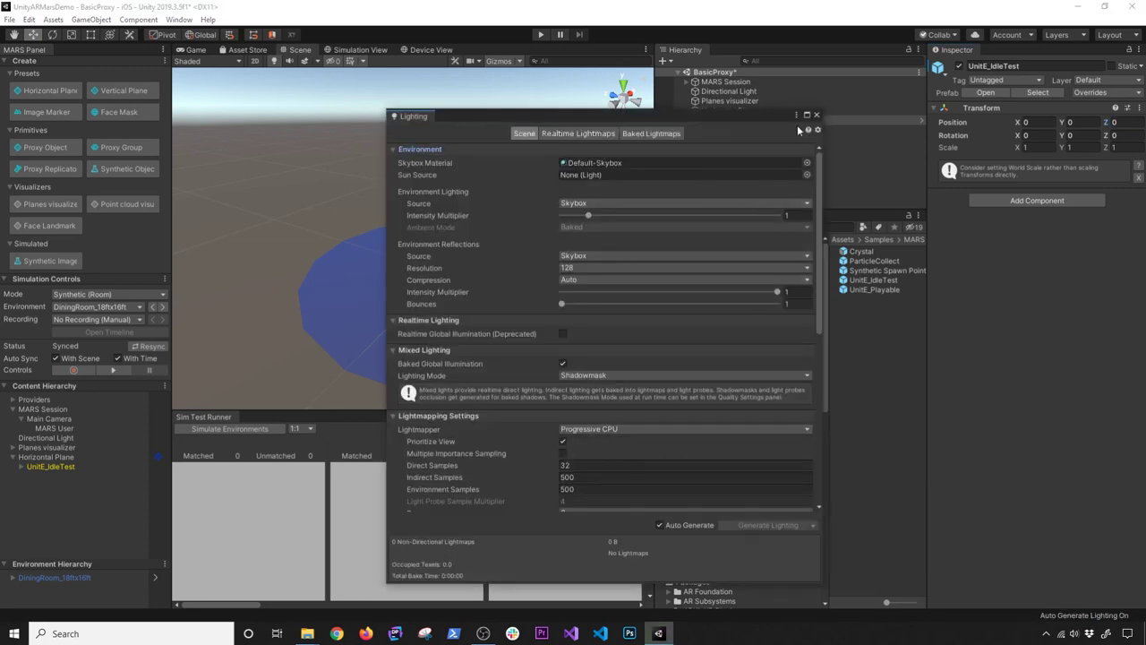
click(816, 115)
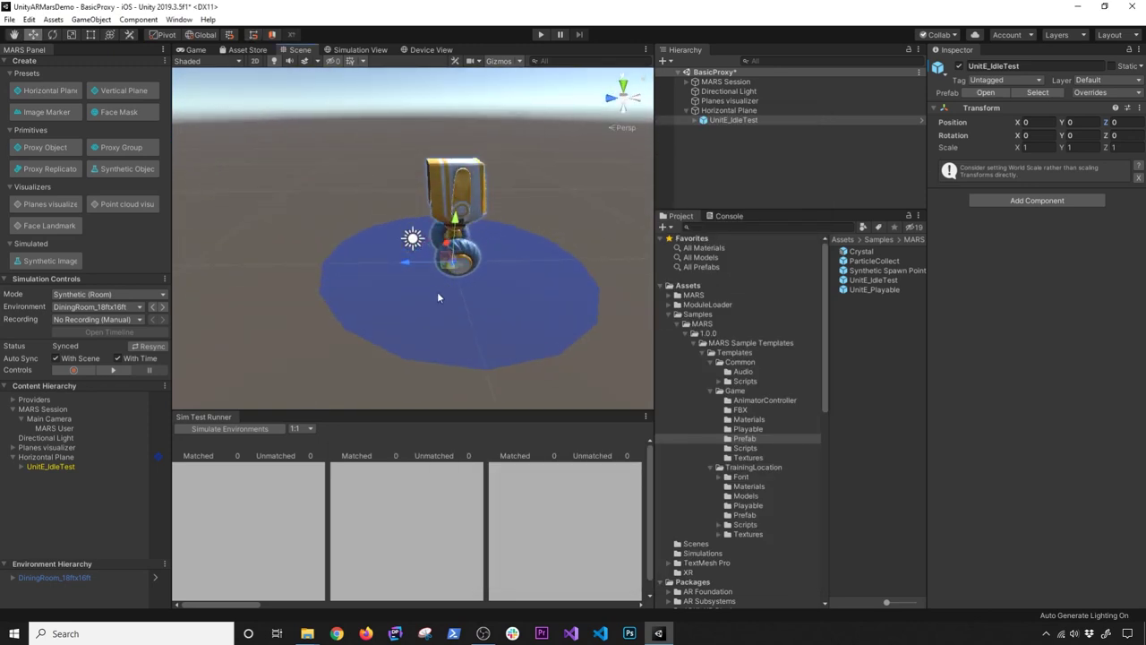
alt+drag(421, 269, 441, 320)
key(ctrl+s)
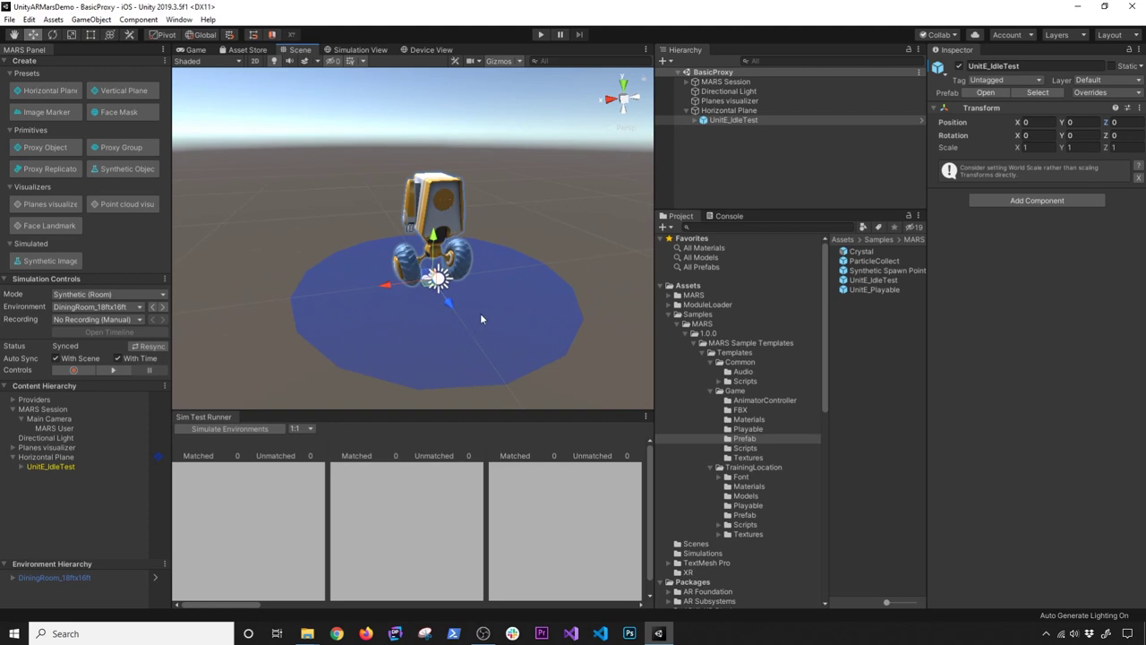
Inspect the Horizontal Plane proxy and its UnitE_IdleTest child in the scene and in the simulated dining room.
click(404, 315)
click(405, 315)
click(405, 315)
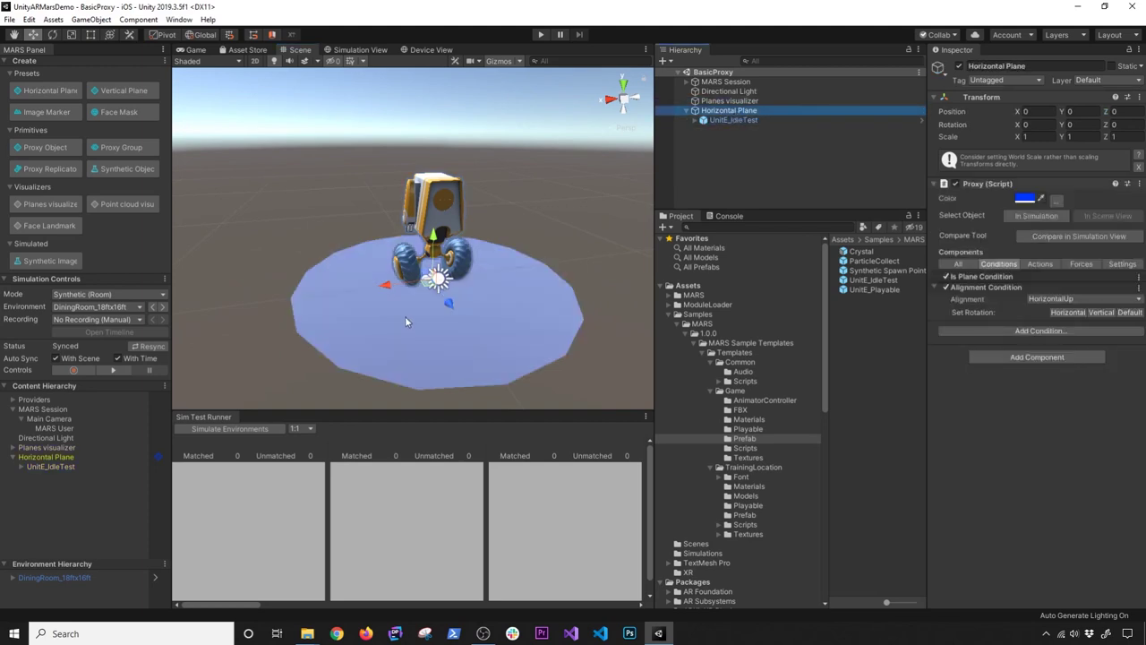
click(731, 122)
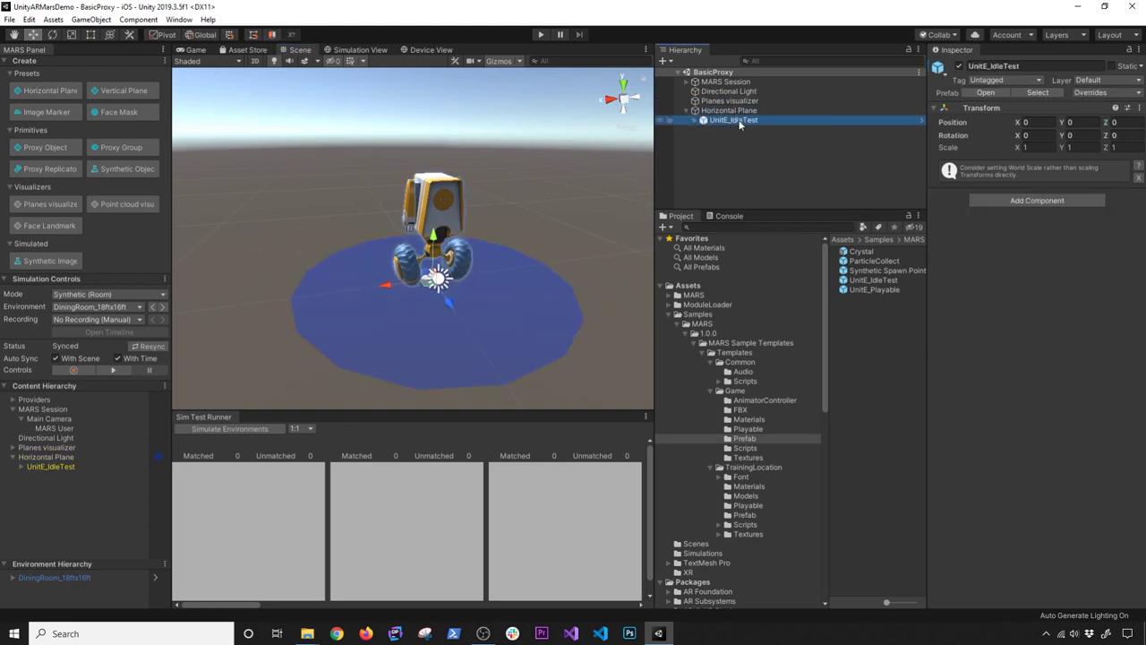
click(730, 111)
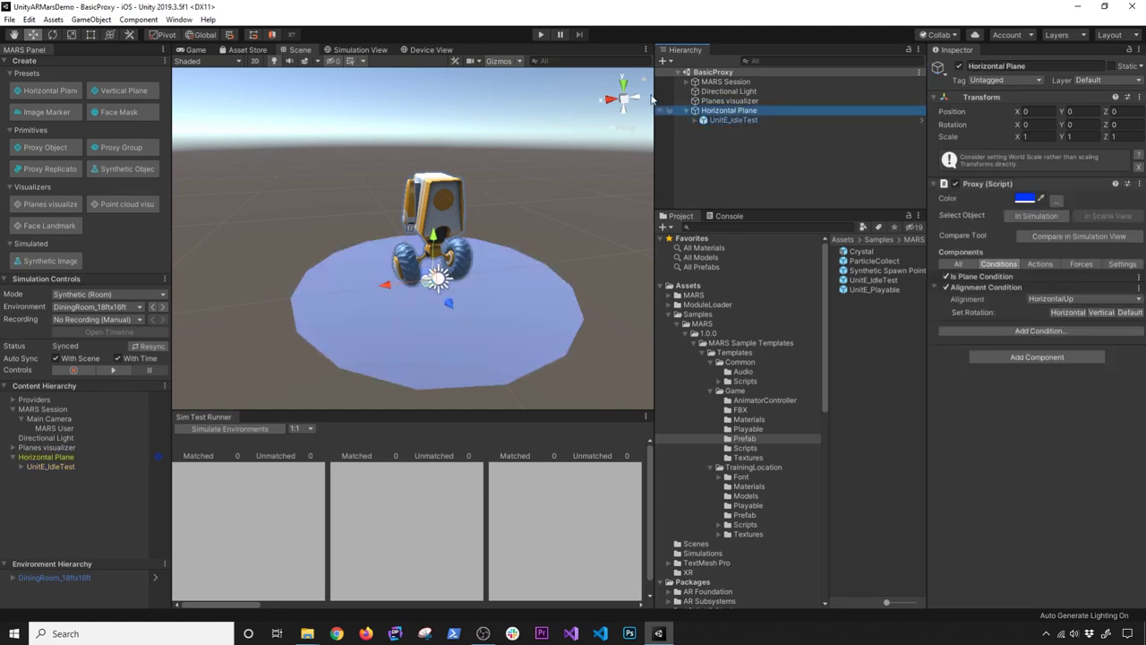
click(338, 50)
right_drag(395, 221, 390, 300)
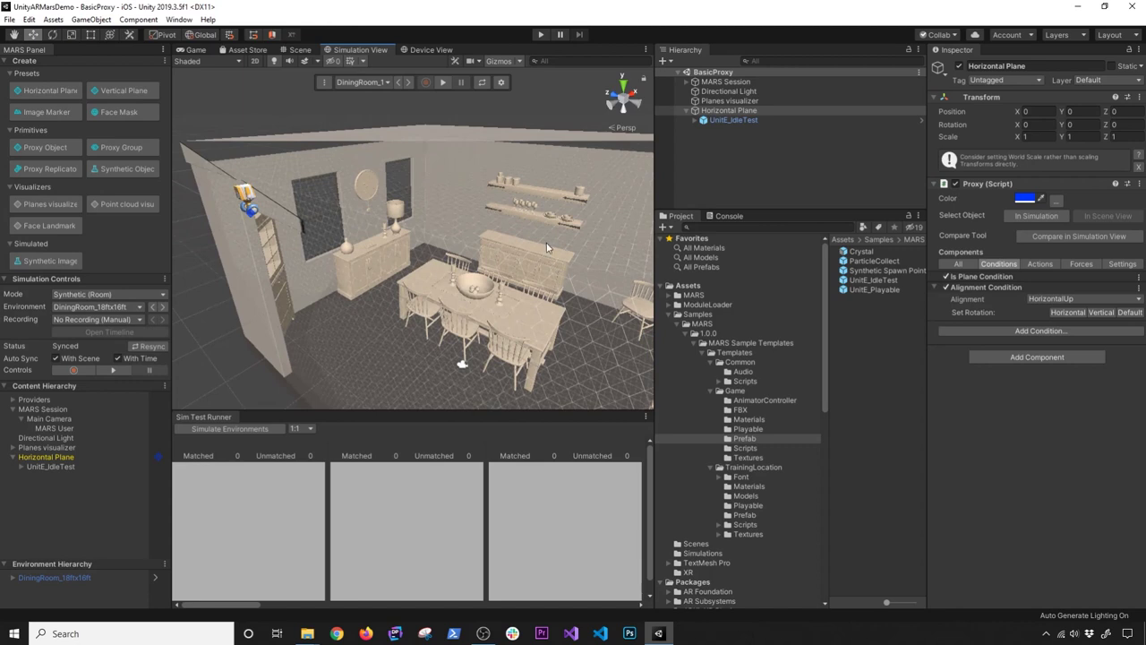
click(734, 122)
click(742, 111)
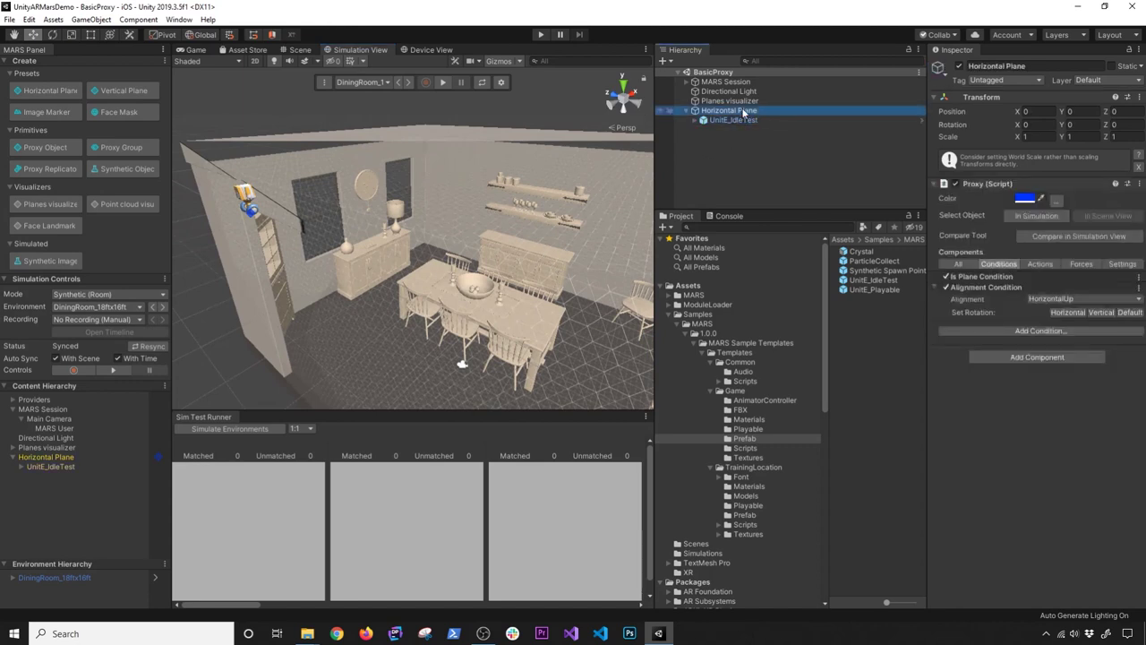
Collapse Horizontal Plane and create an empty object named ObjectReplicator in the hierarchy.
click(686, 110)
right_click(727, 140)
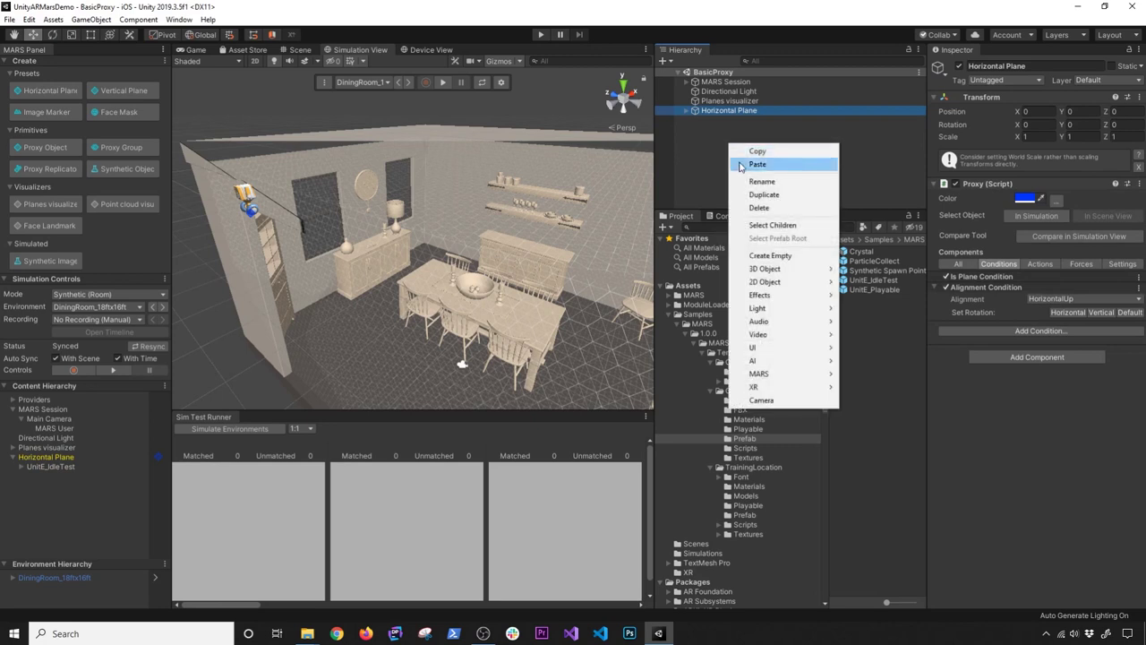
click(752, 256)
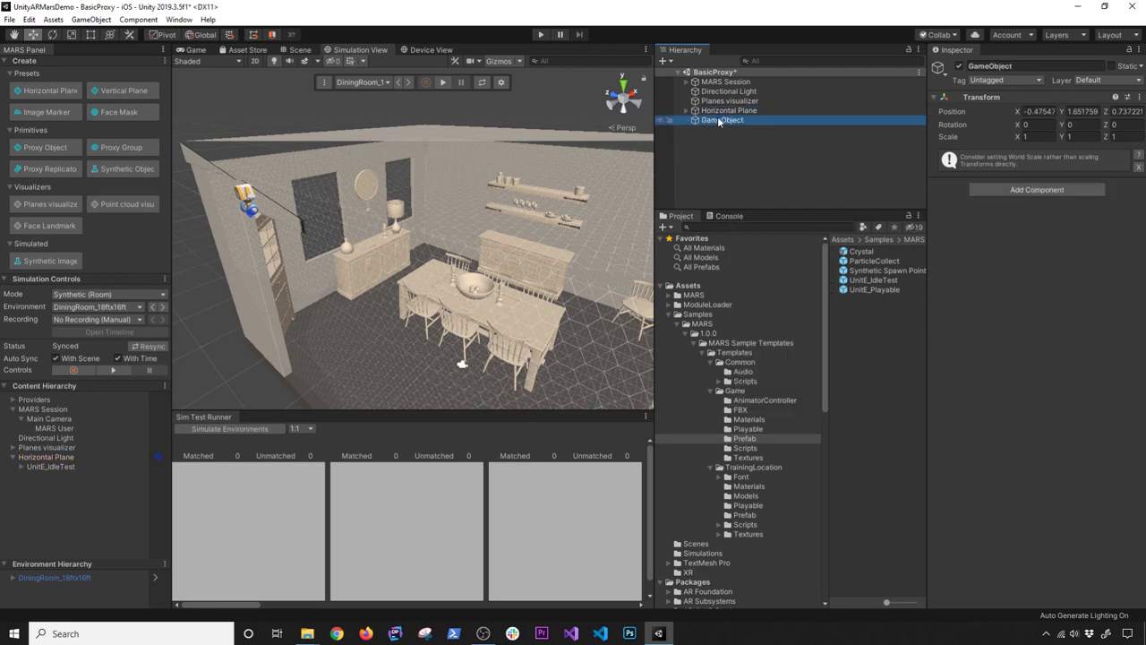
text(Re)
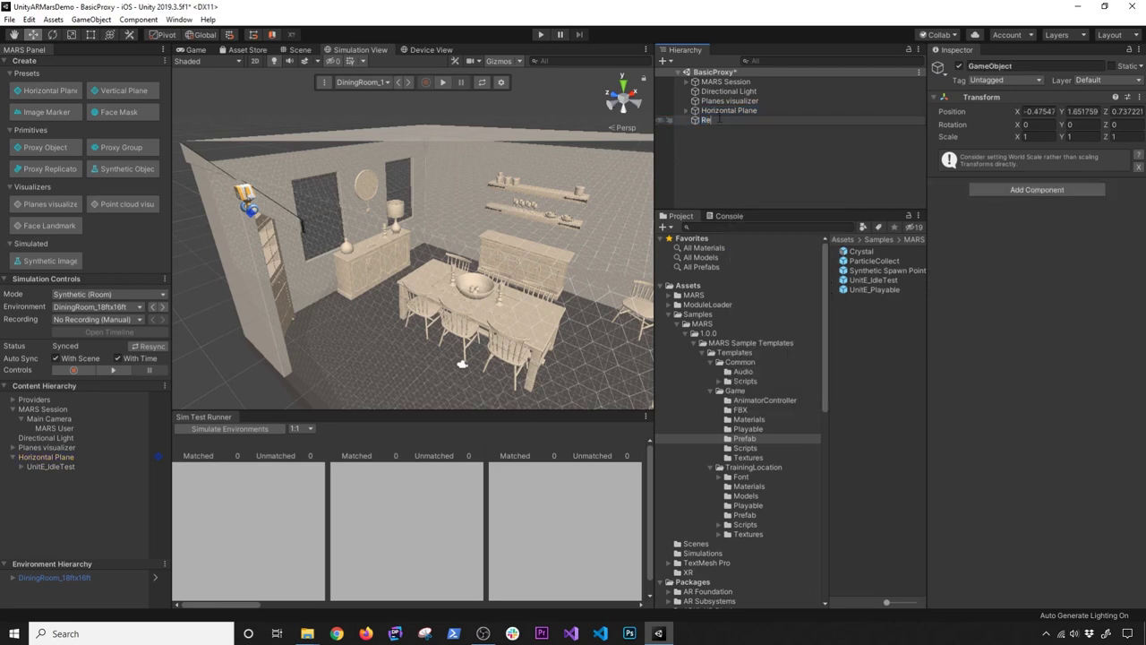
text(plicator)
key(Return)
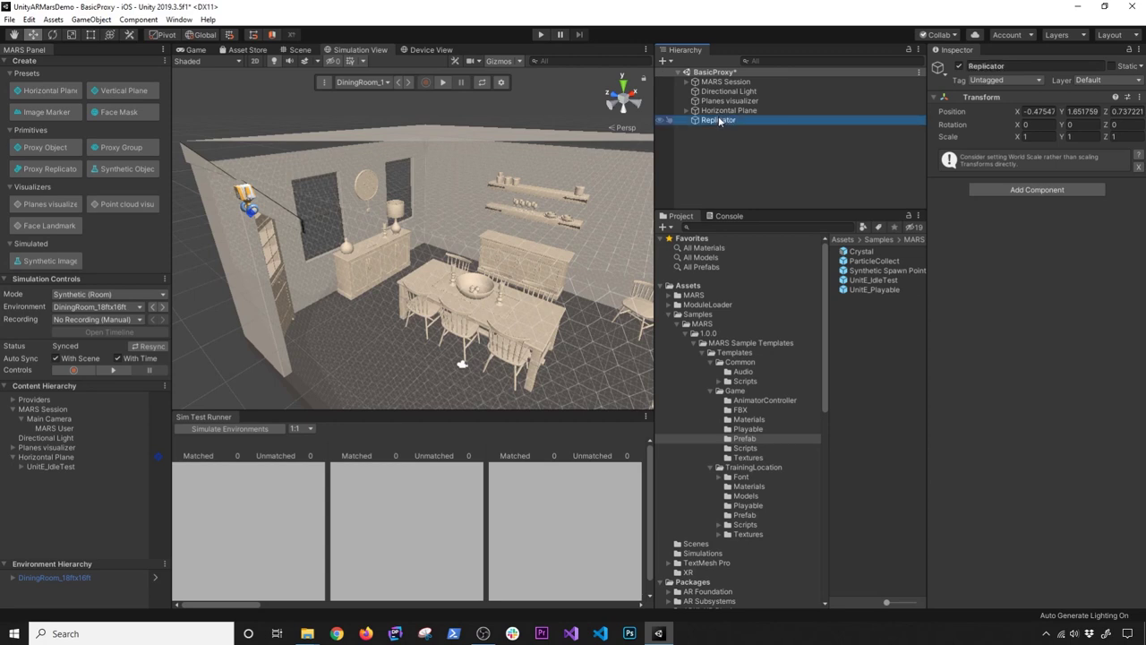
click(711, 123)
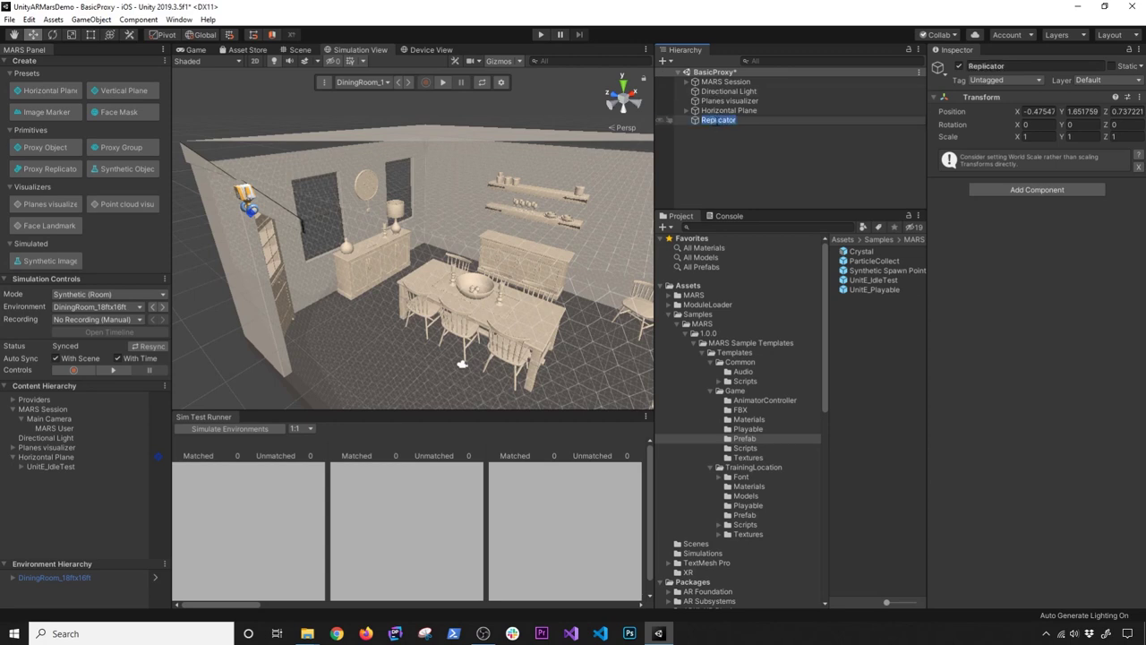
click(711, 120)
text(Object)
key(Return)
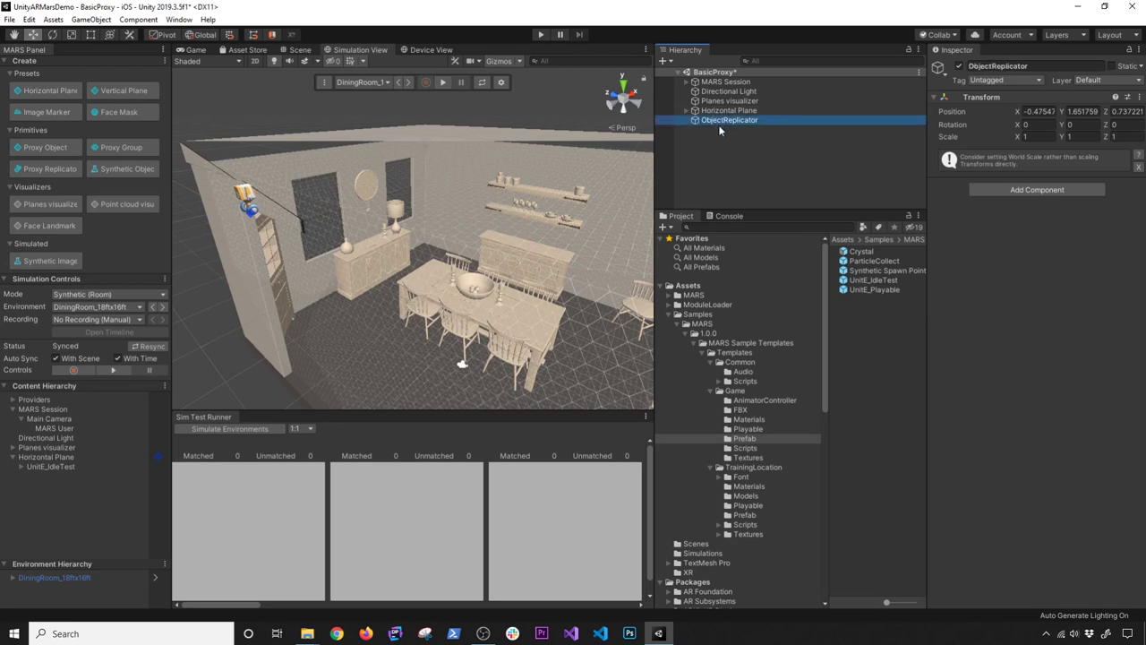
Nest Horizontal Plane under ObjectReplicator, giving the parent a Replicator component, and save the scene.
drag(727, 119, 735, 112)
click(741, 112)
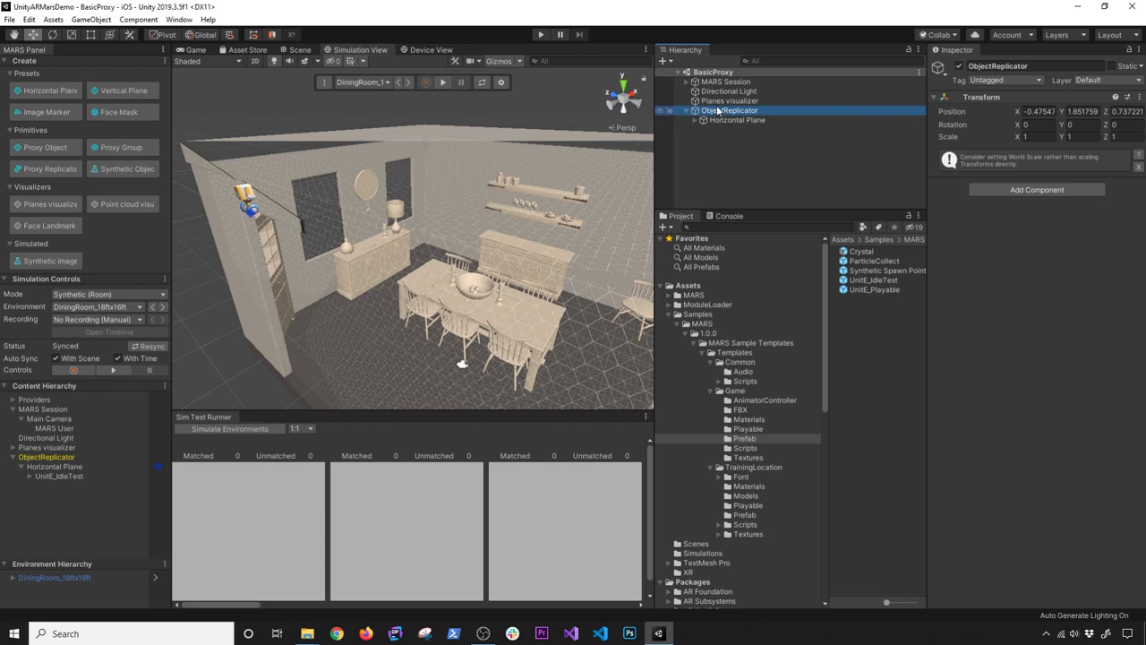
click(1012, 190)
text(replicator)
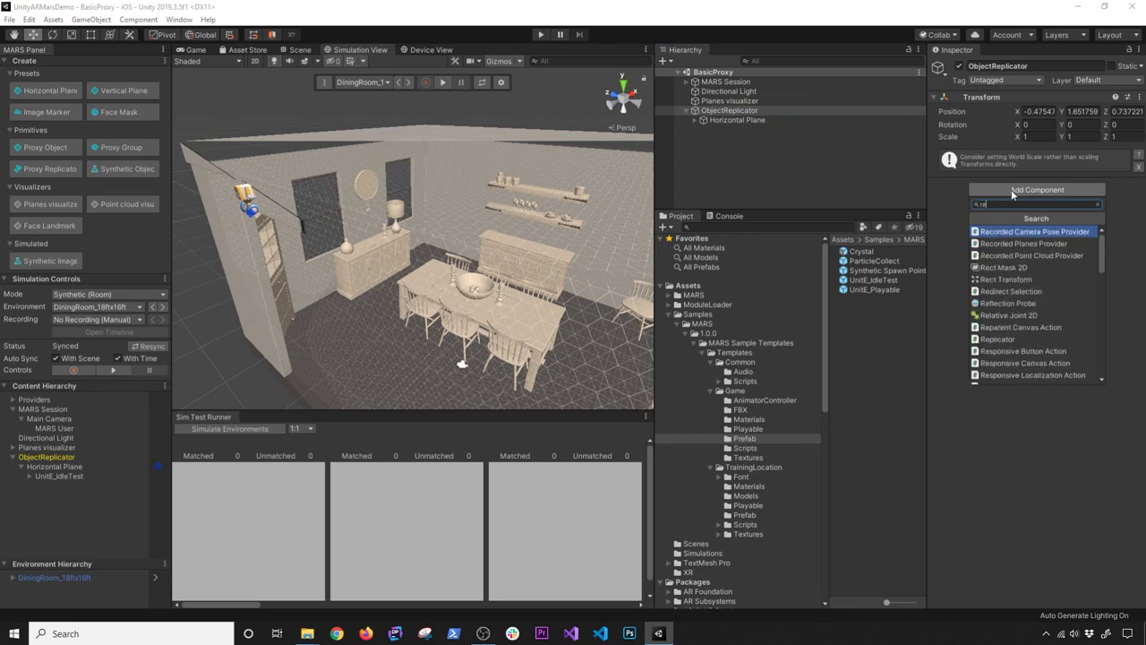
key(Return)
key(ctrl+s)
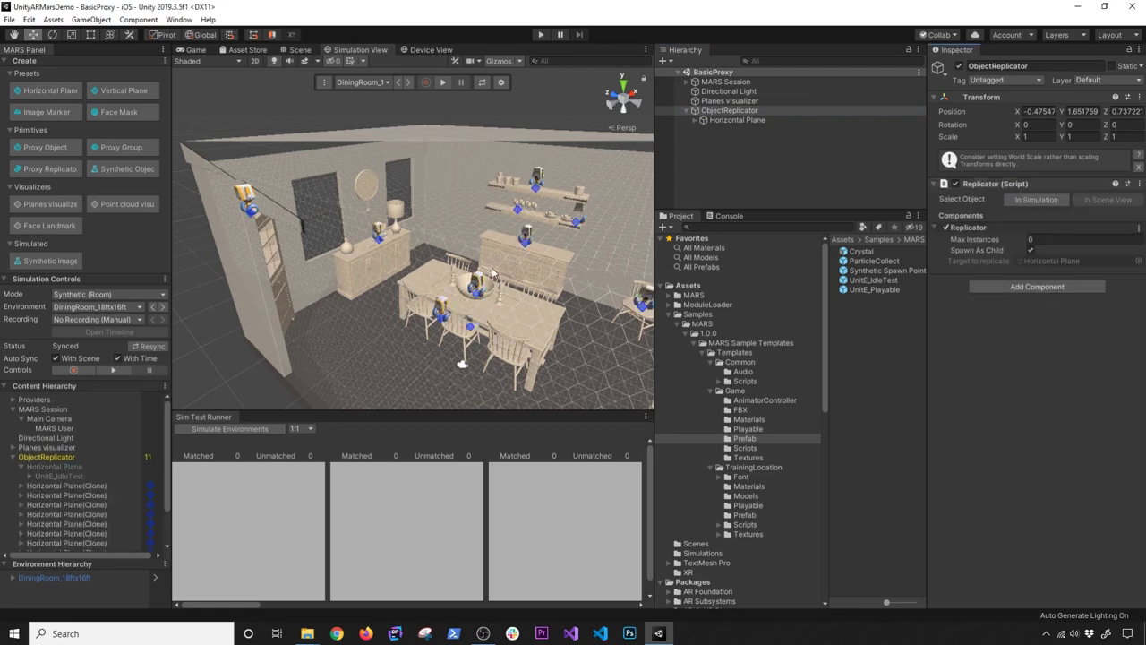
Inspect the replicated robots on the table, chairs, sideboards and shelves in the simulated dining room.
right_drag(512, 292, 446, 307)
scroll(519, 267, up, 5)
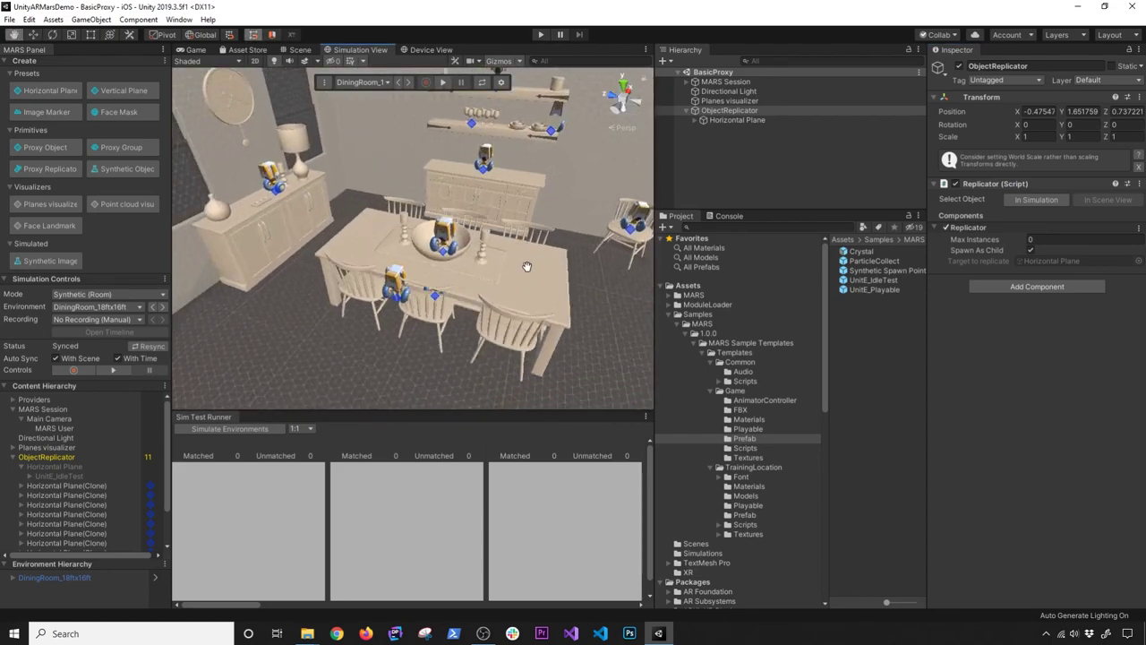
scroll(519, 267, down, 3)
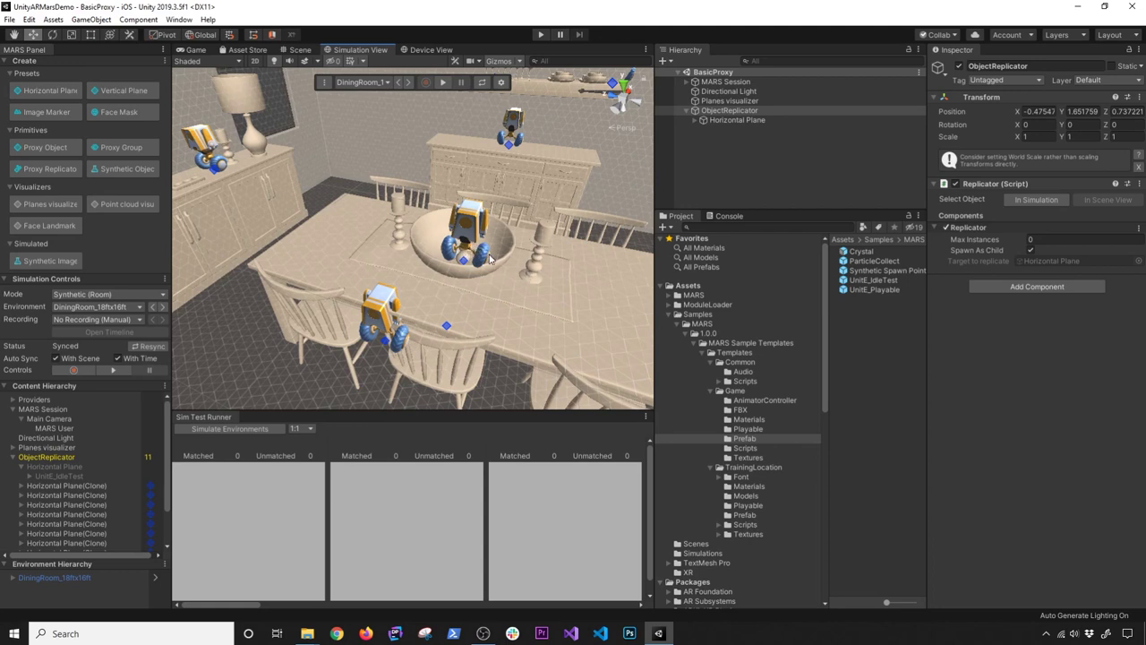
alt+drag(488, 255, 345, 154)
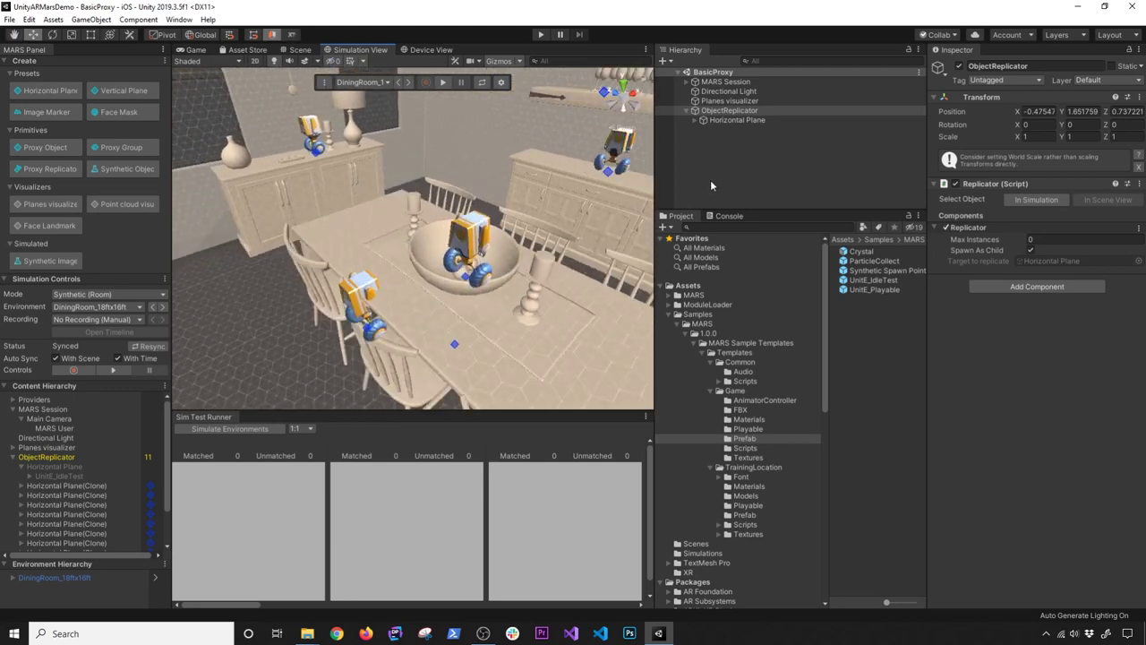
scroll(483, 220, down, 5)
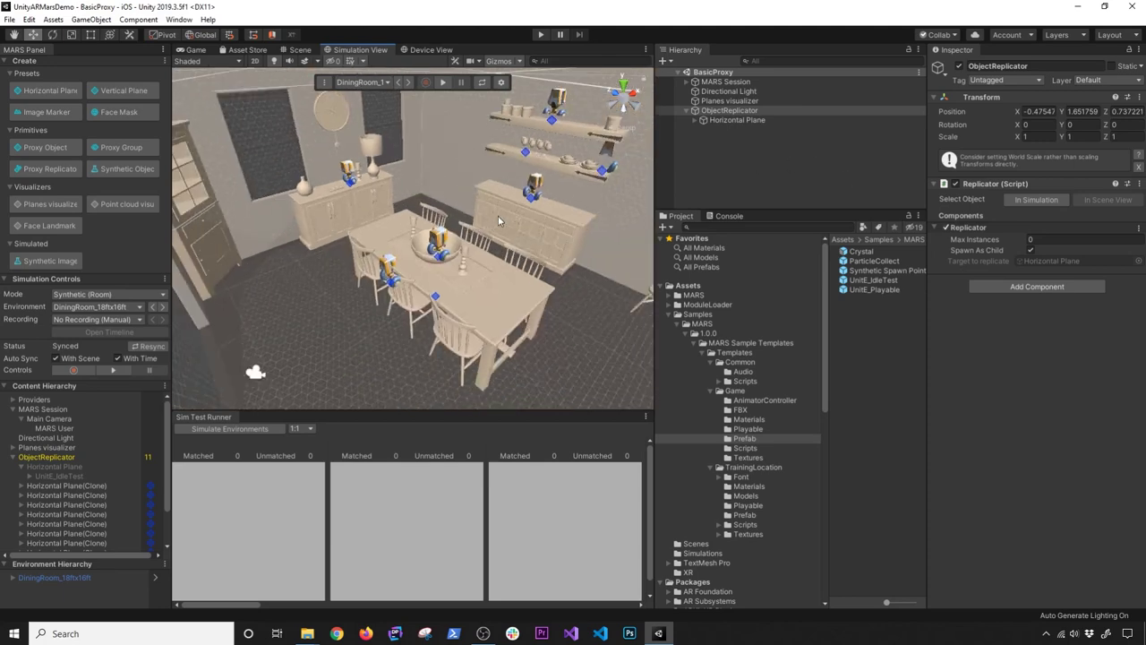
Set the Replicator's Max Instances to 2 and check the robots in the simulated dining room.
mouse_move(965, 243)
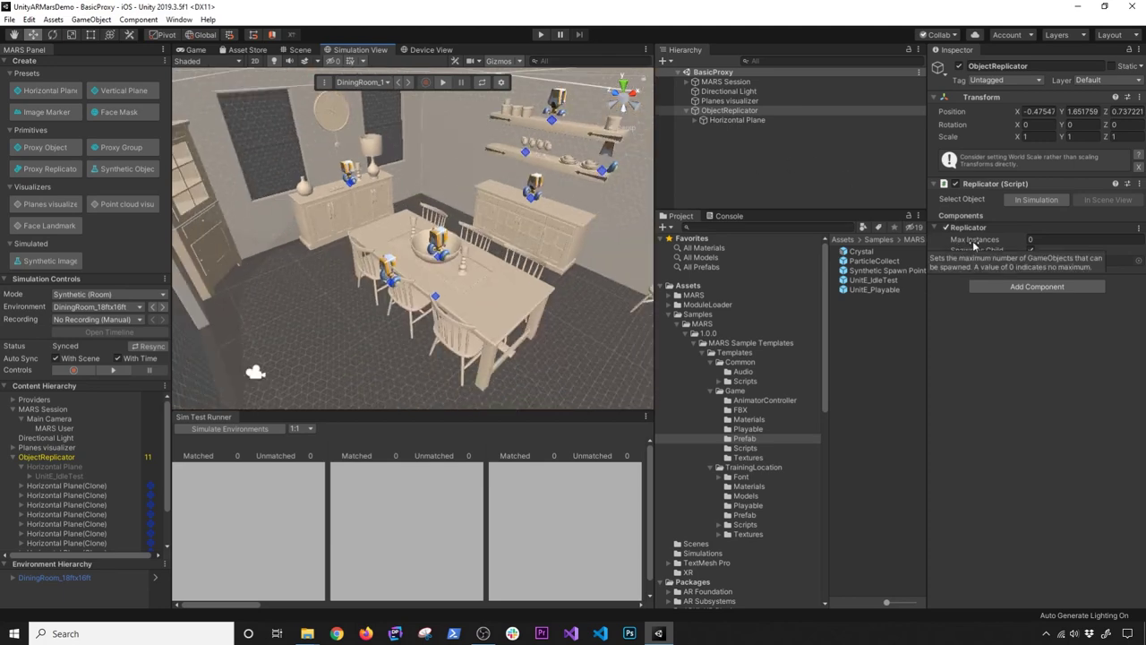
right_drag(472, 271, 756, 244)
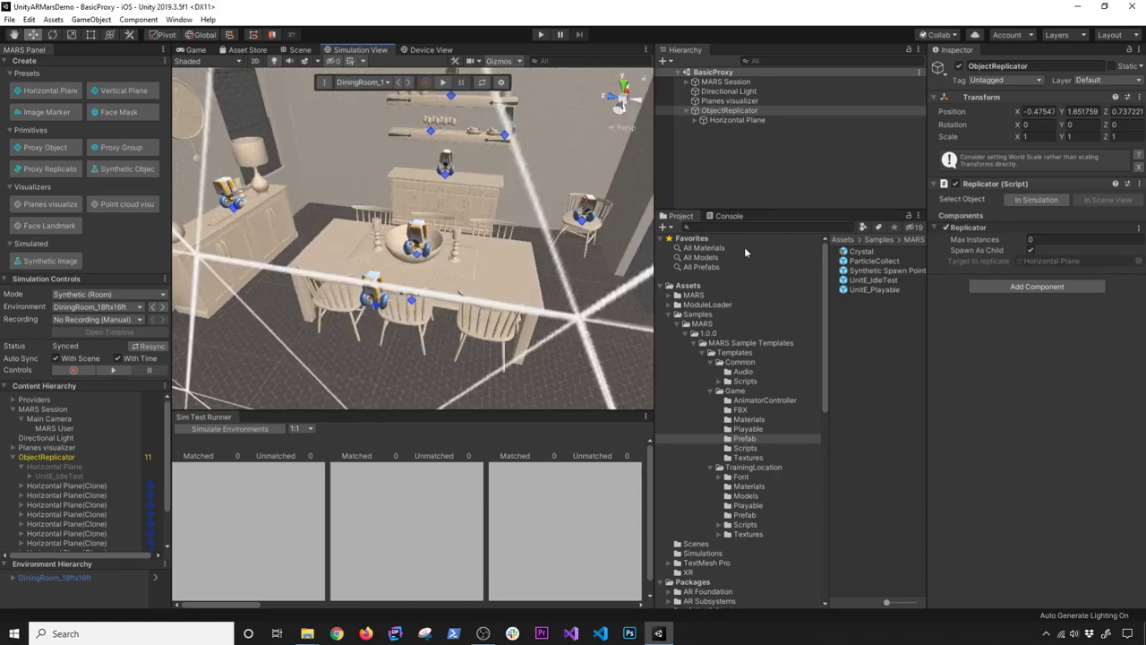
click(1051, 240)
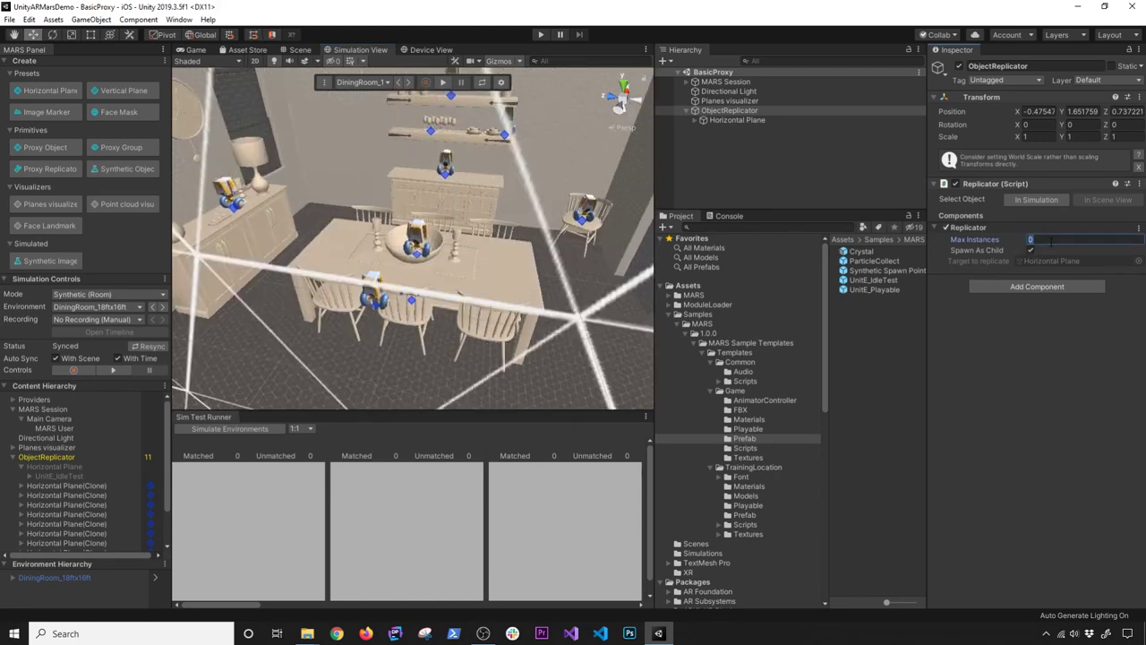
text(2)
alt+drag(440, 288, 608, 281)
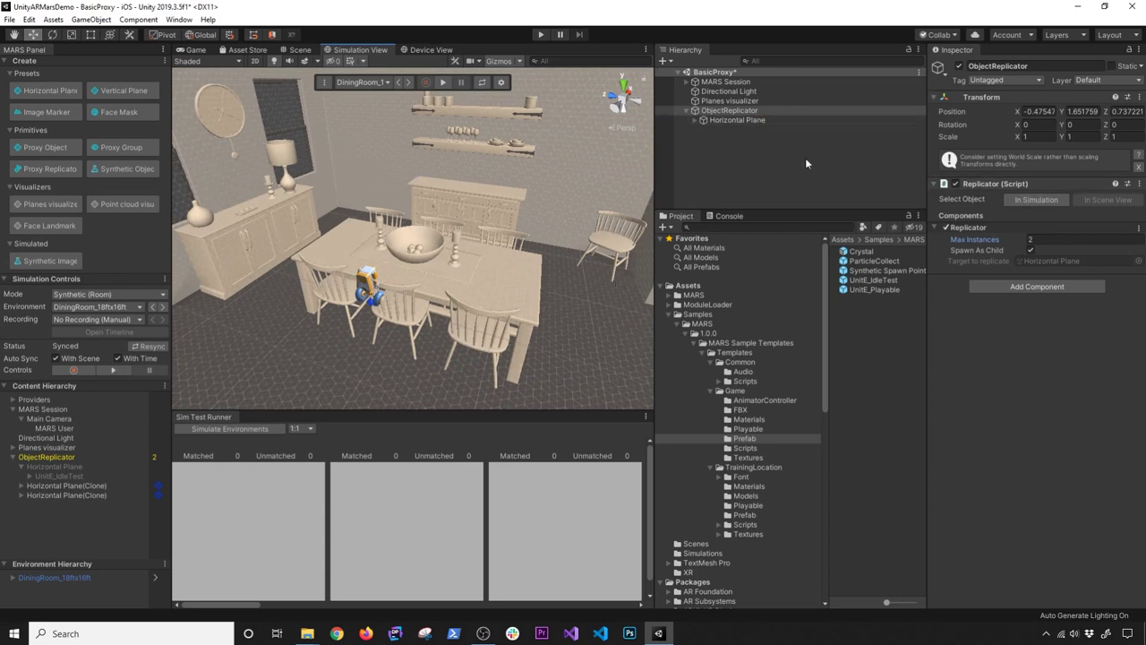
Compare the Horizontal Plane proxy against the table, wall, corner cabinet and floor surfaces in the simulation.
click(756, 120)
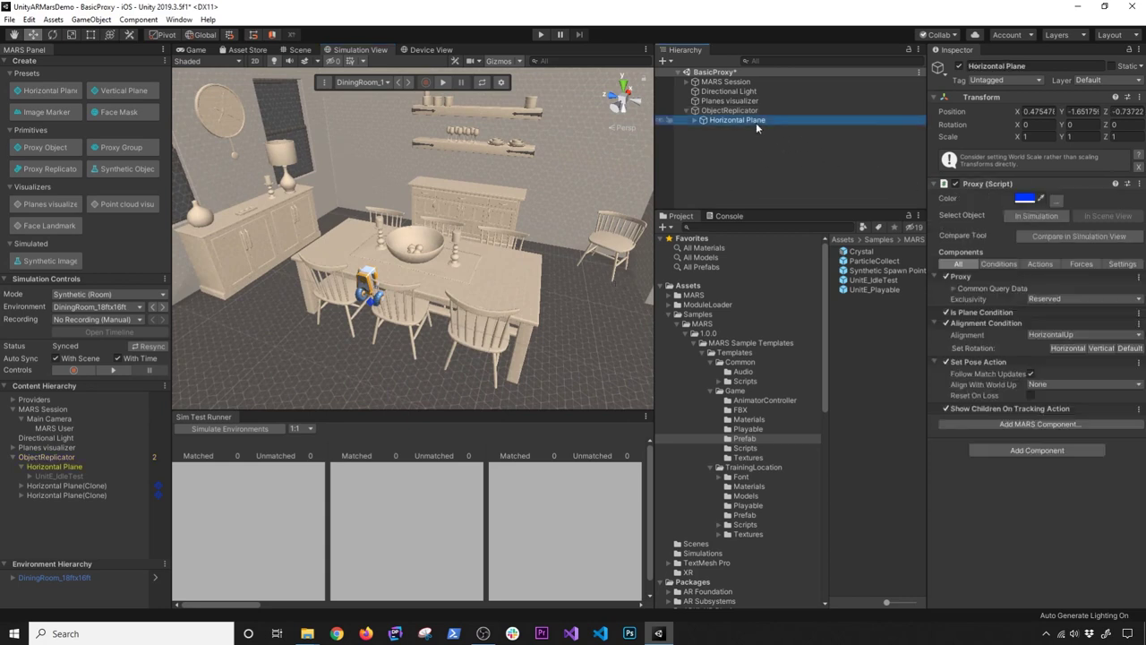
click(1053, 238)
alt+drag(427, 264, 456, 312)
click(465, 327)
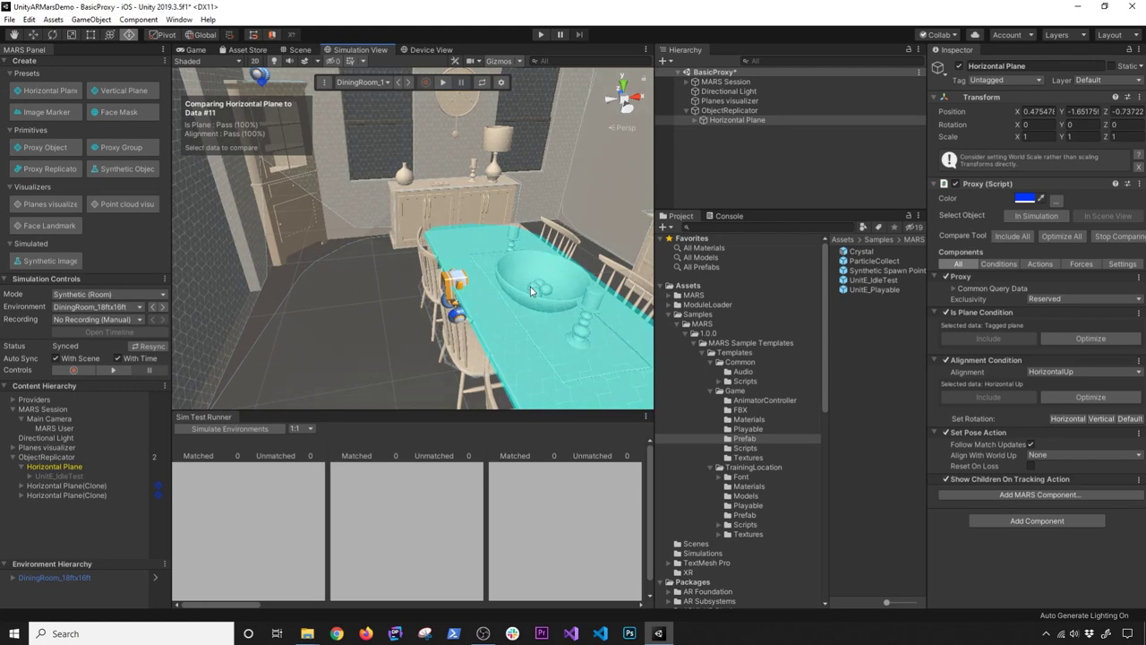
click(417, 202)
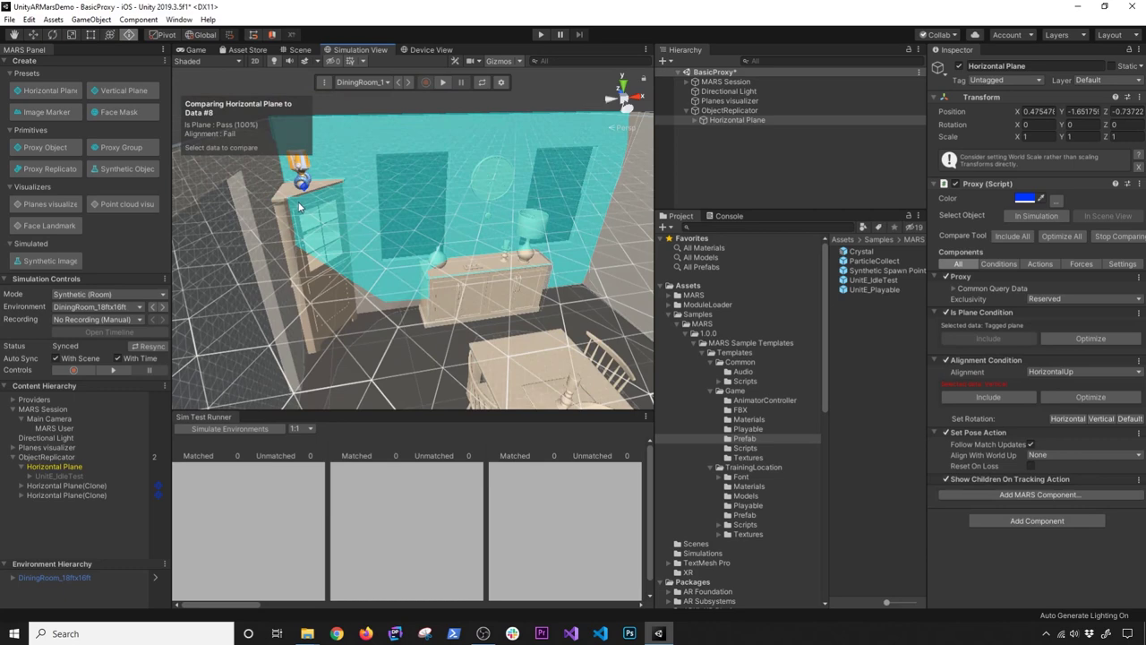
click(301, 186)
click(305, 198)
click(540, 295)
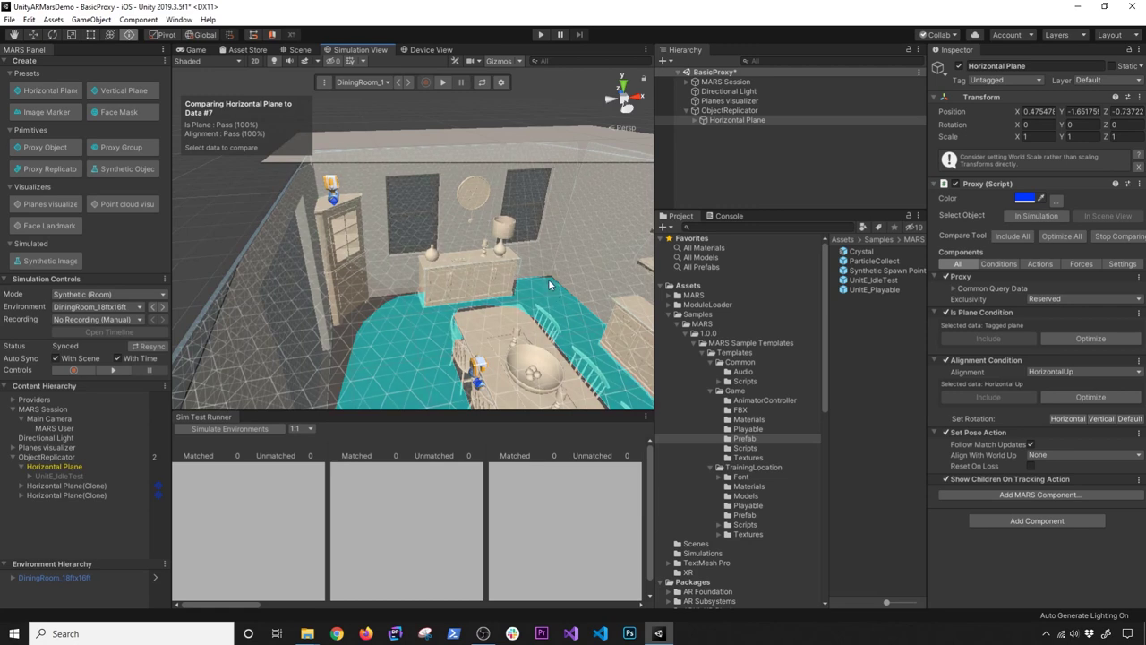
Review the ObjectReplicator settings and compare the Horizontal Plane proxy against the chair-seat surface in the simulation.
click(729, 110)
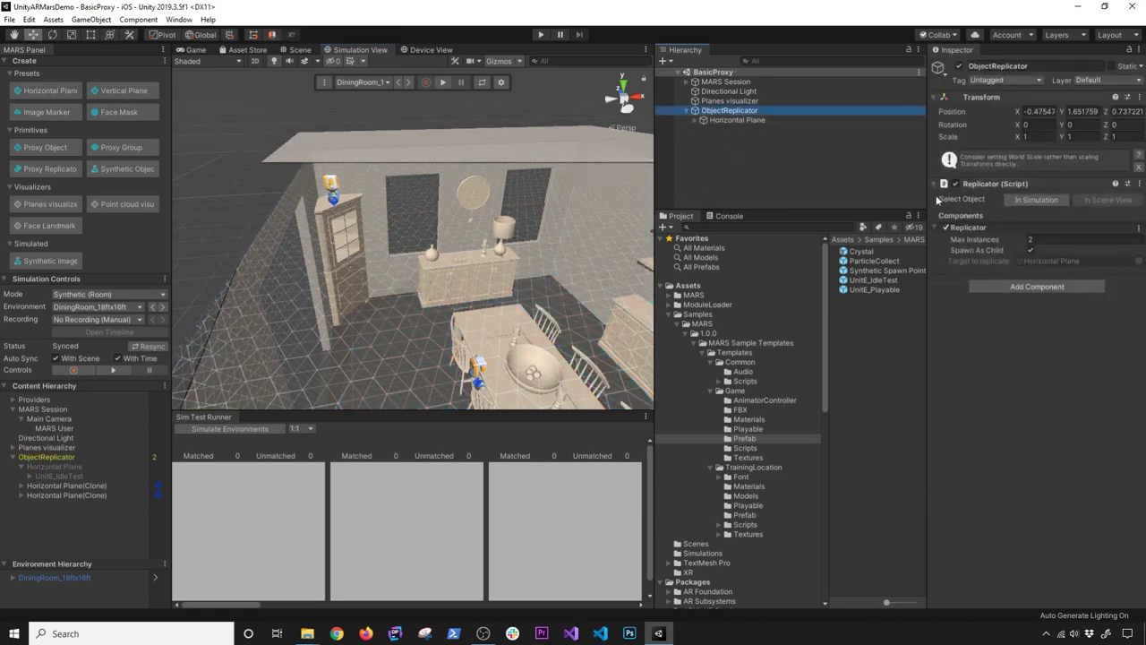
click(758, 120)
alt+drag(421, 242, 535, 227)
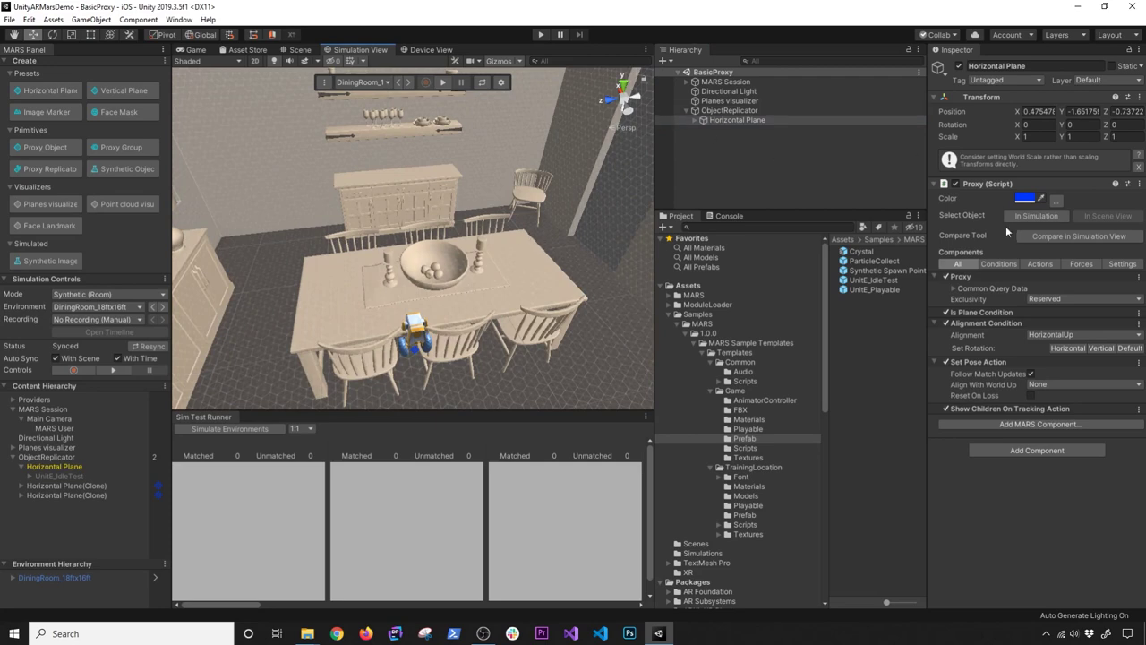
click(1038, 235)
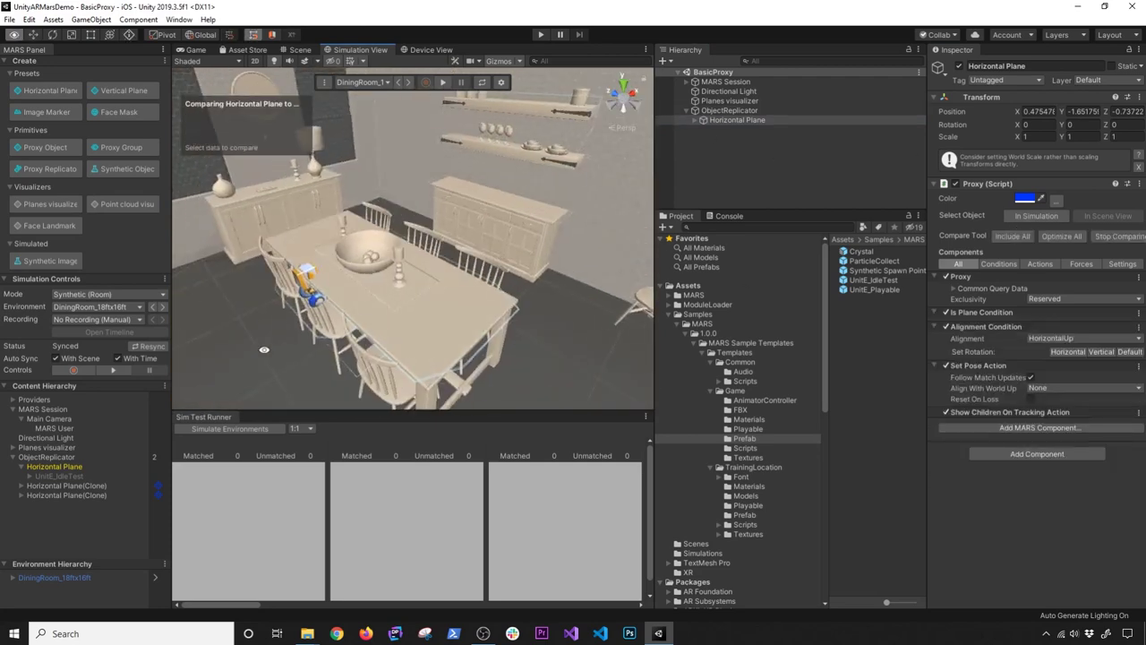
click(413, 298)
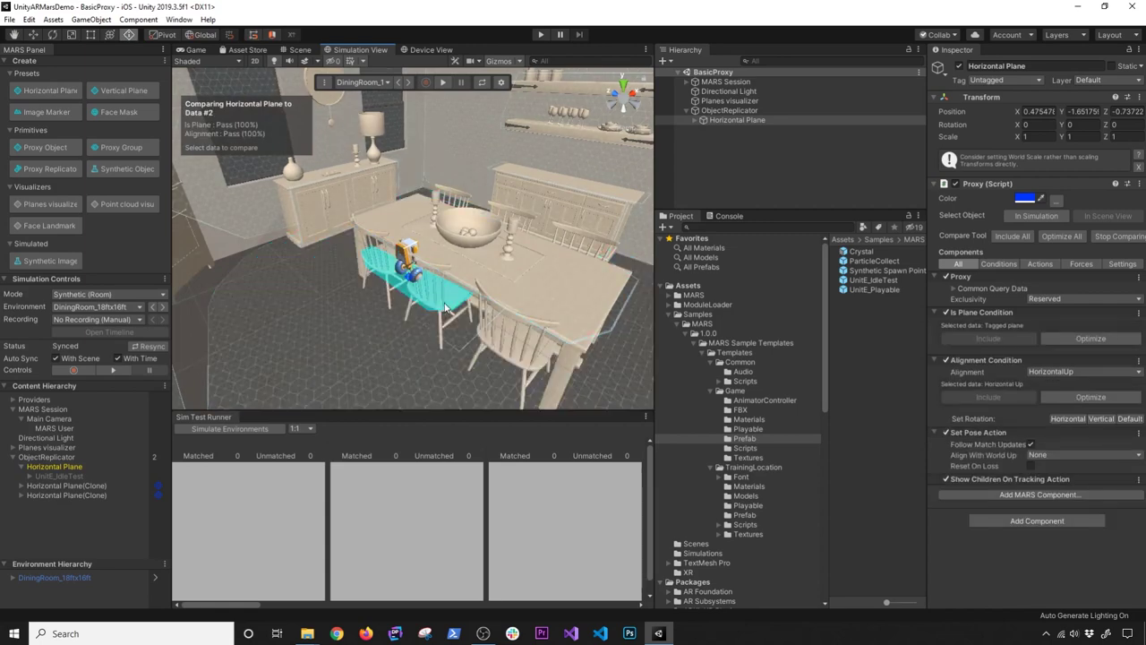
click(612, 319)
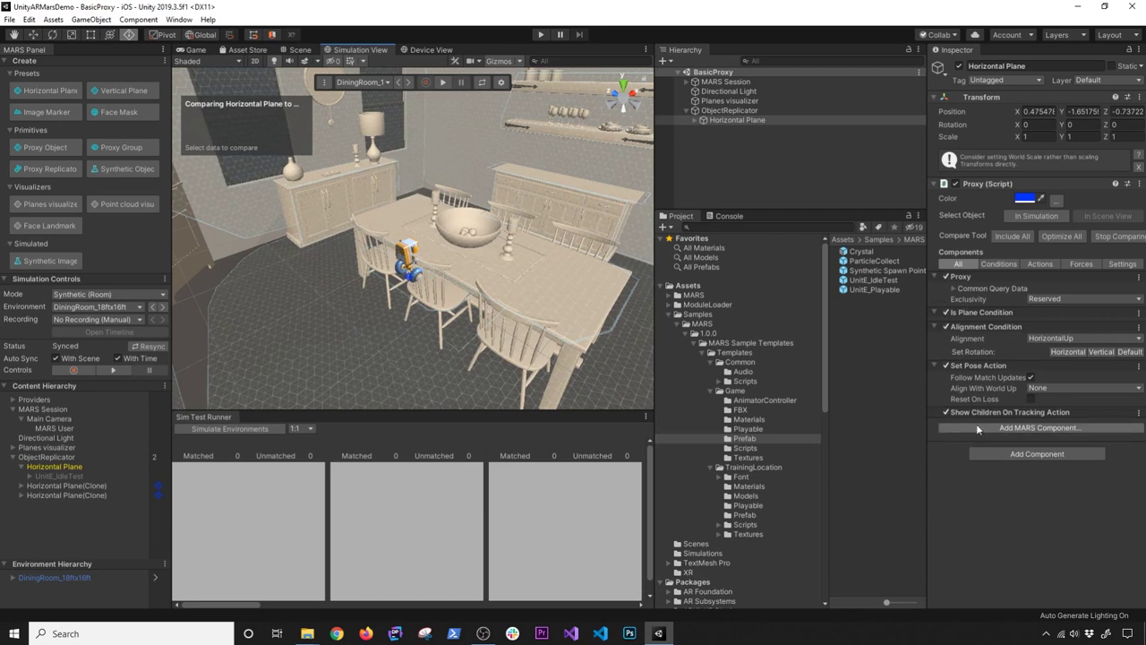
Add a Plane Size condition to the Horizontal Plane proxy.
click(998, 263)
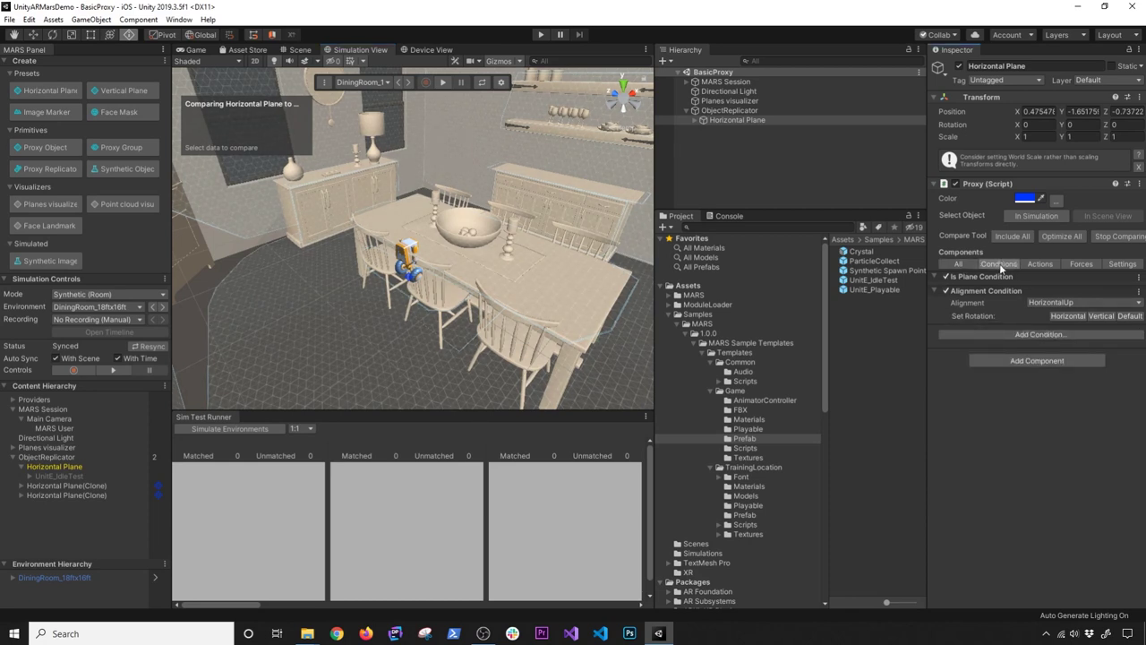
click(999, 335)
mouse_move(1026, 355)
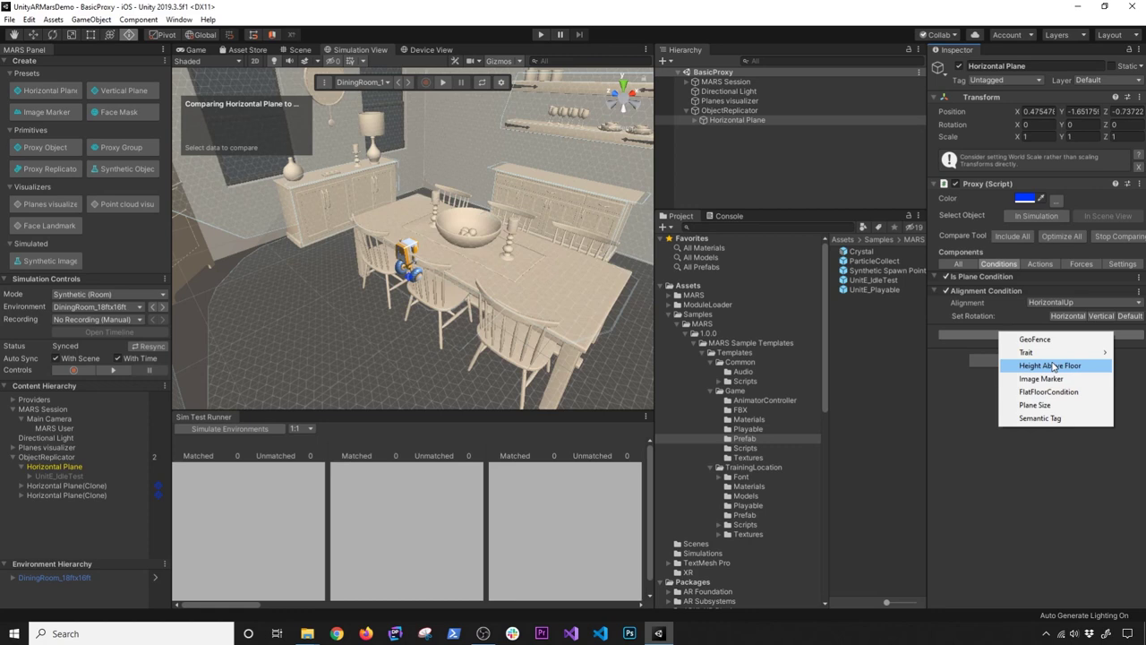
click(1058, 409)
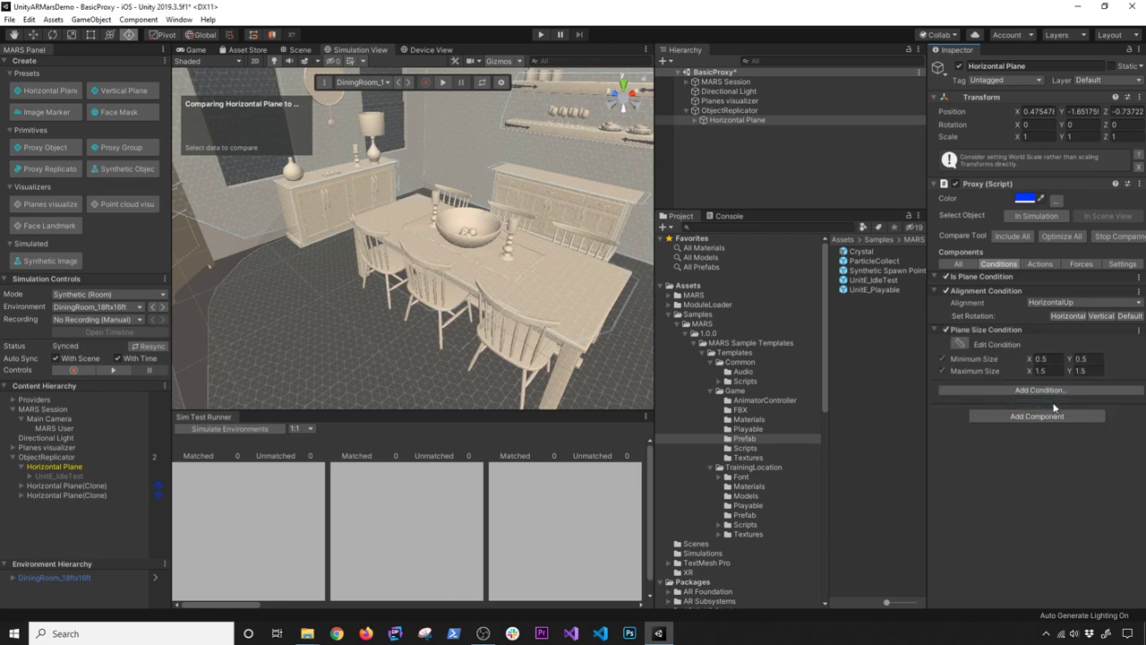
Edit the Plane Size Condition in the Scene view, shrinking its maximum size to about 1.33 by 1.21.
click(959, 345)
click(959, 344)
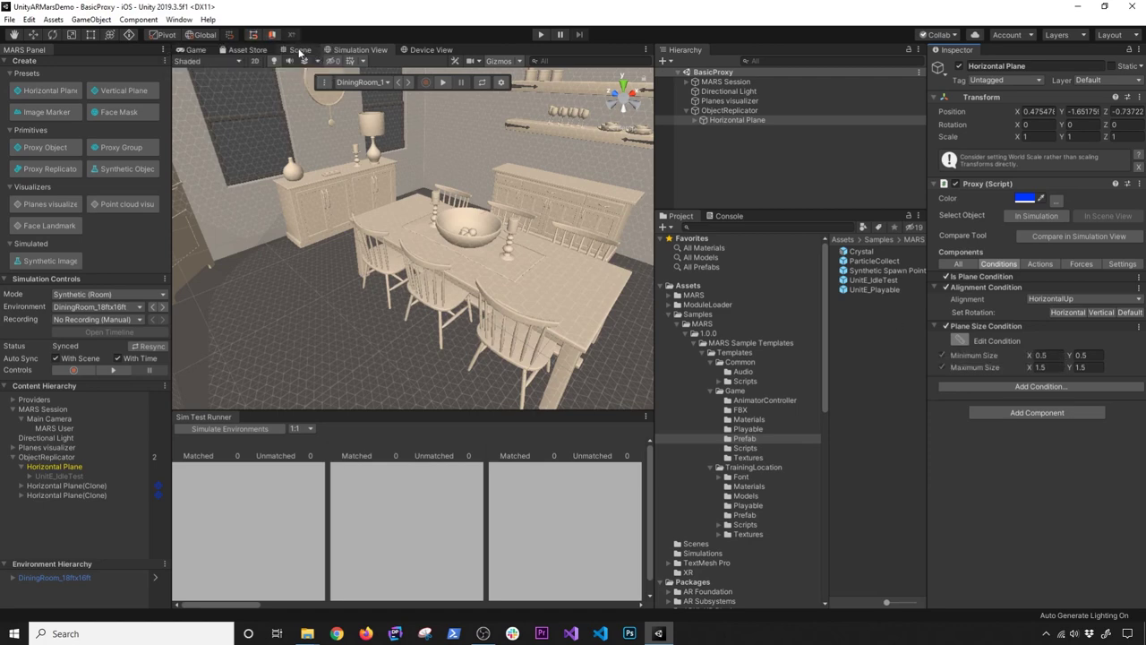
click(300, 50)
click(959, 341)
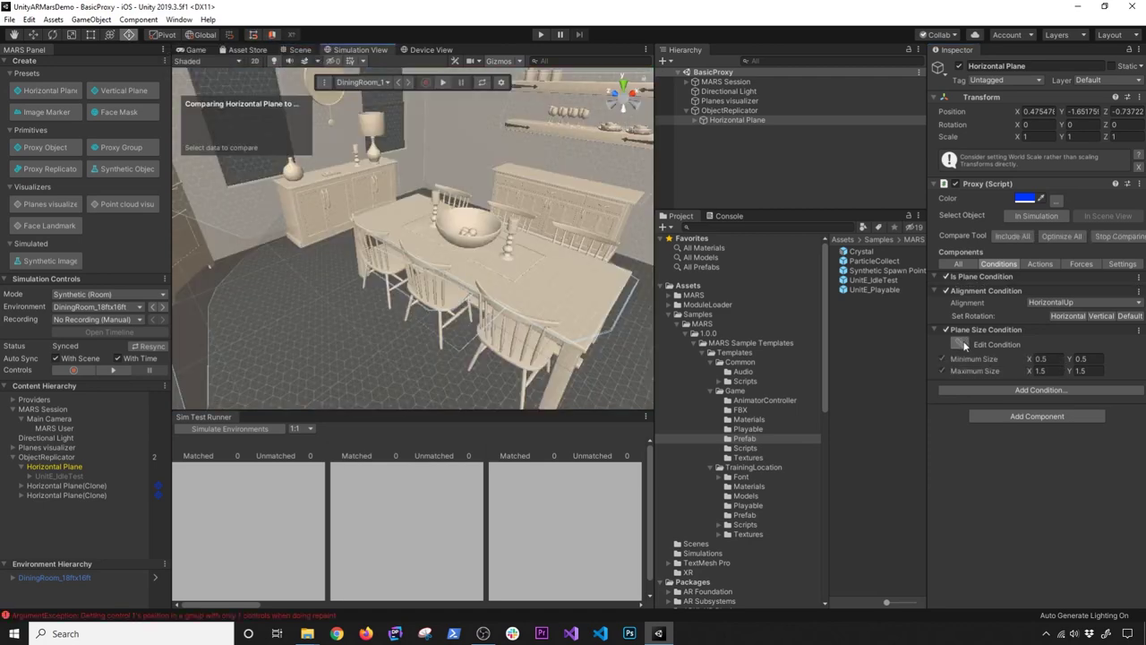
click(300, 50)
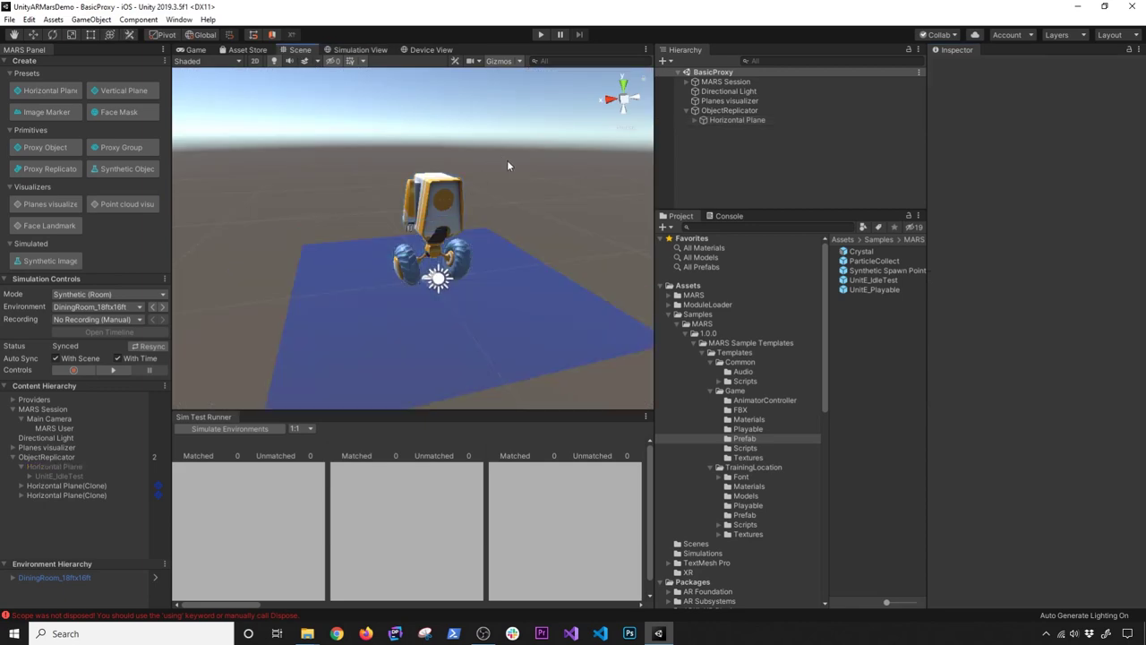
click(959, 340)
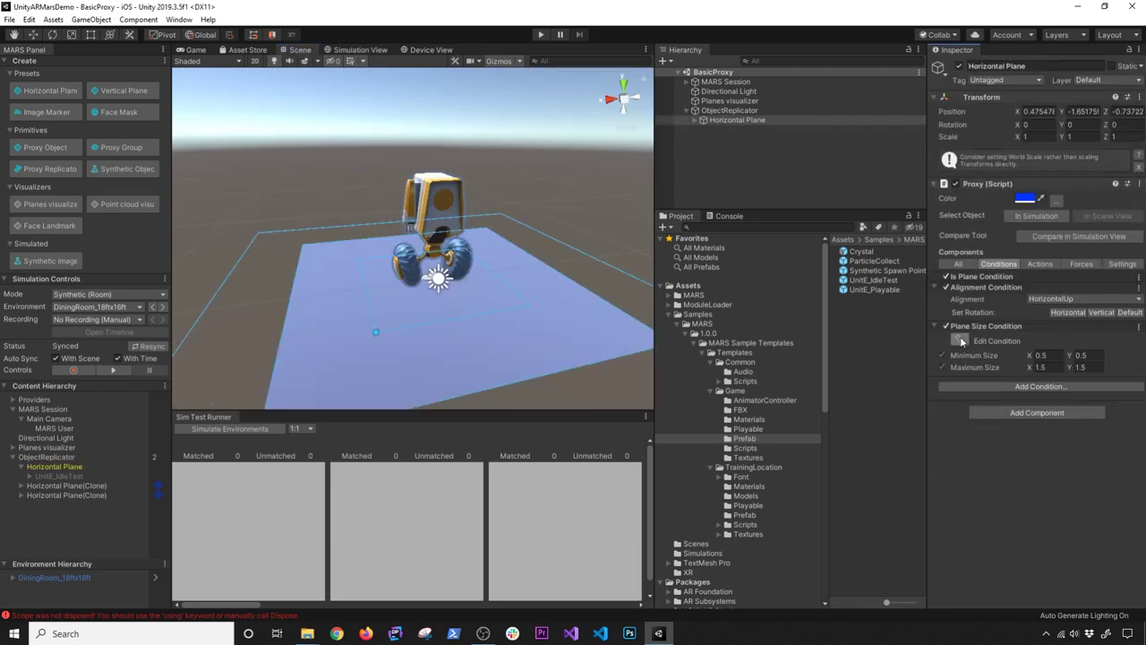
alt+drag(305, 259, 247, 256)
scroll(351, 287, down, 4)
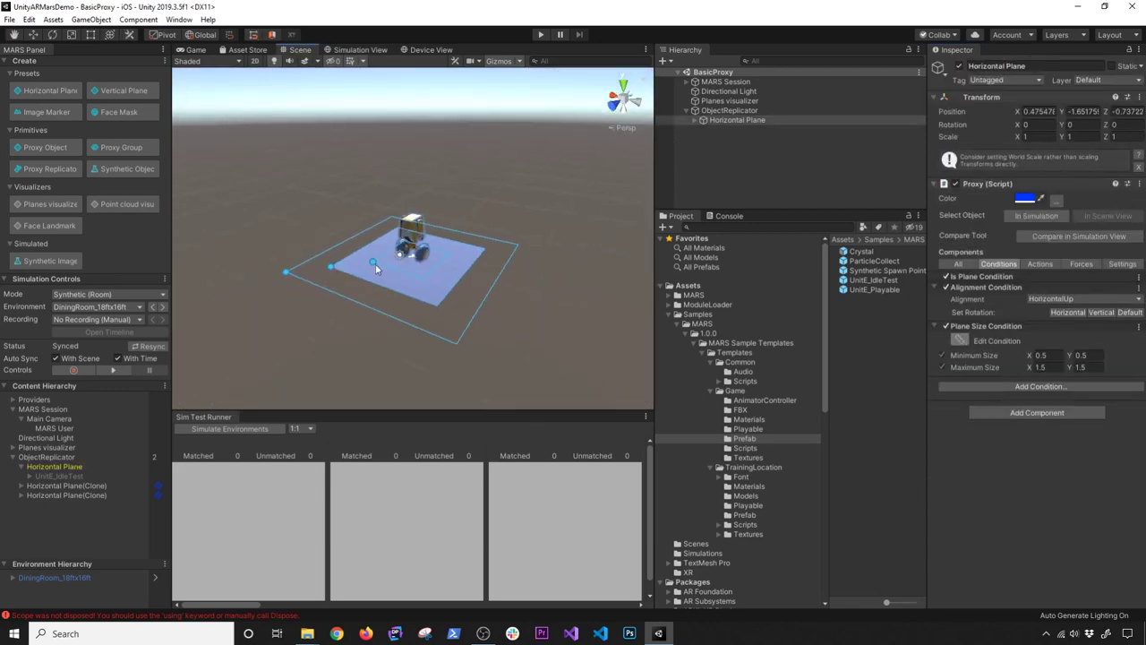
scroll(376, 263, up, 3)
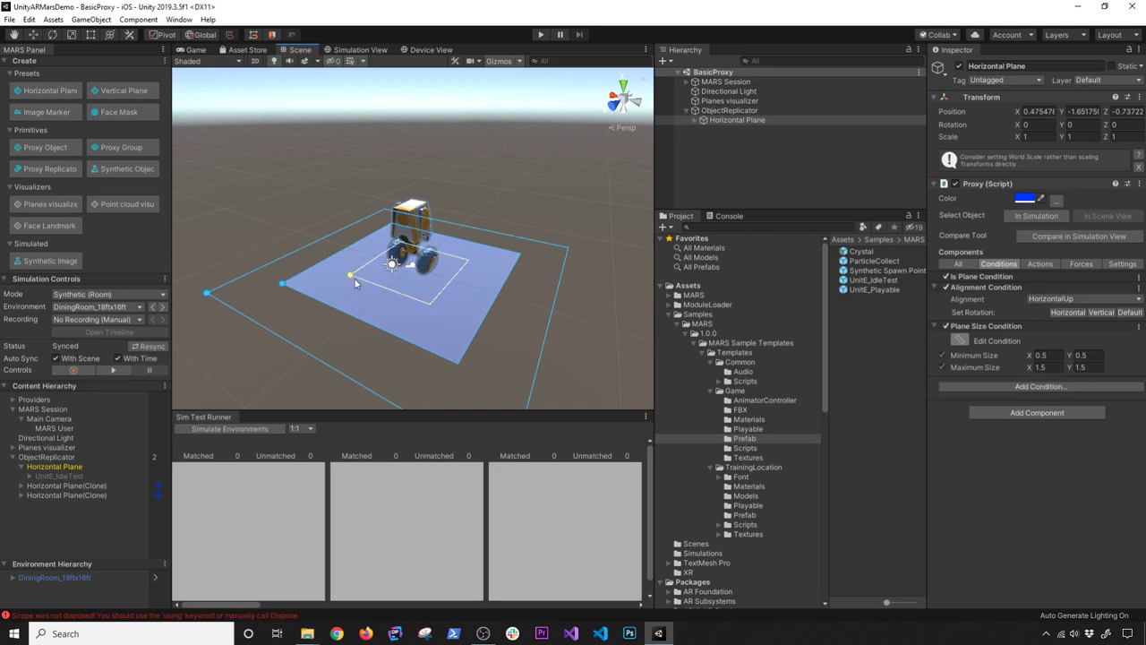
drag(206, 293, 244, 281)
Disable the maximum size limit of the Plane Size Condition.
click(1041, 356)
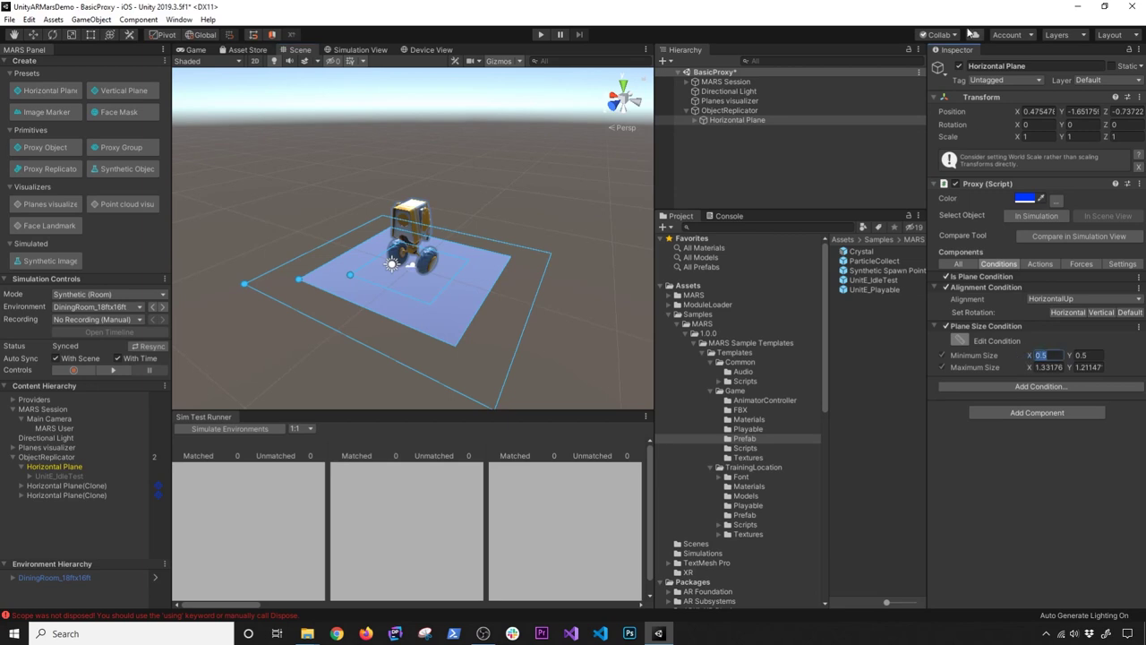
click(1046, 356)
click(942, 367)
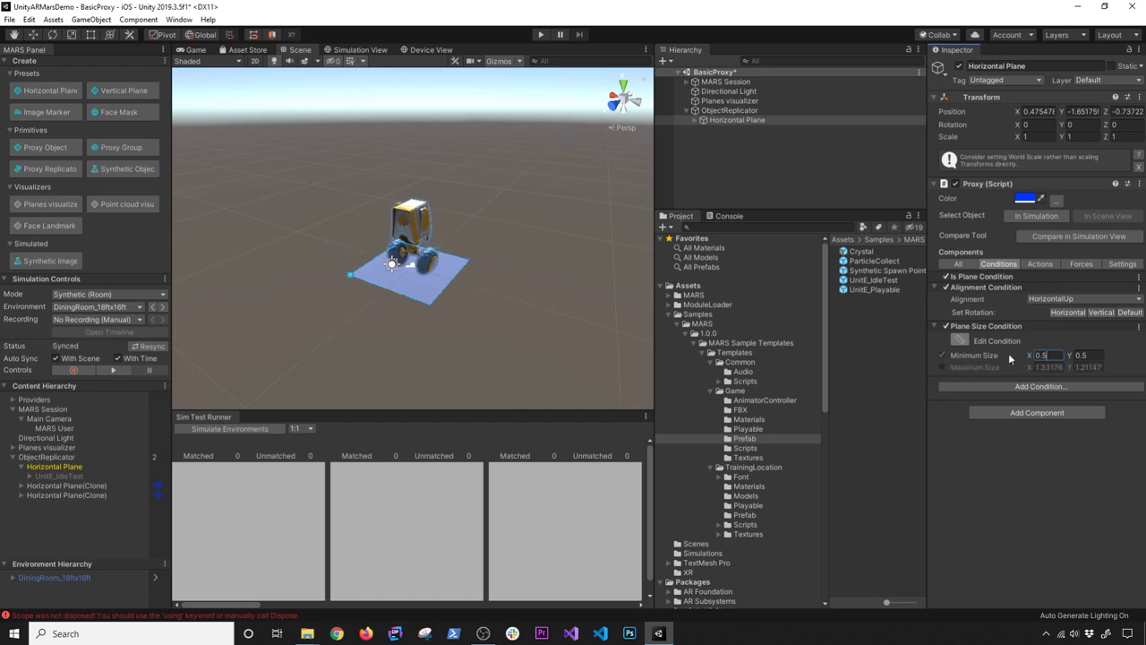
double_click(1056, 362)
key(ctrl+z)
Inspect the robot placement in the simulated dining room and compare the Horizontal Plane proxy against the sideboard top.
click(359, 49)
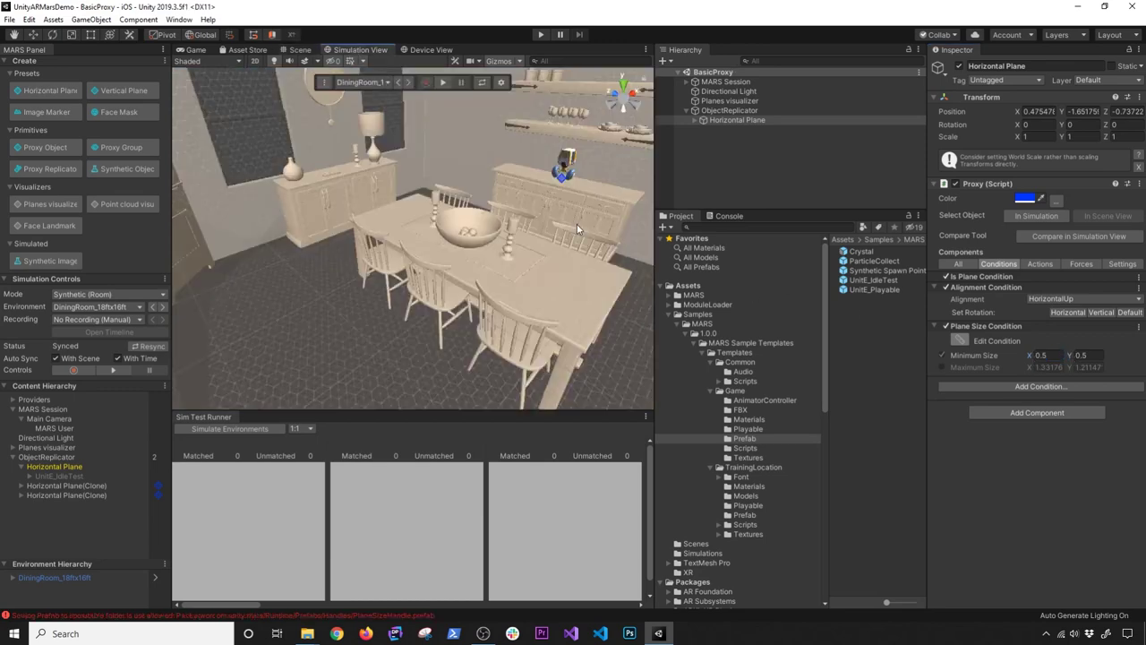
alt+drag(537, 239, 400, 274)
scroll(403, 268, up, 3)
scroll(411, 260, down, 5)
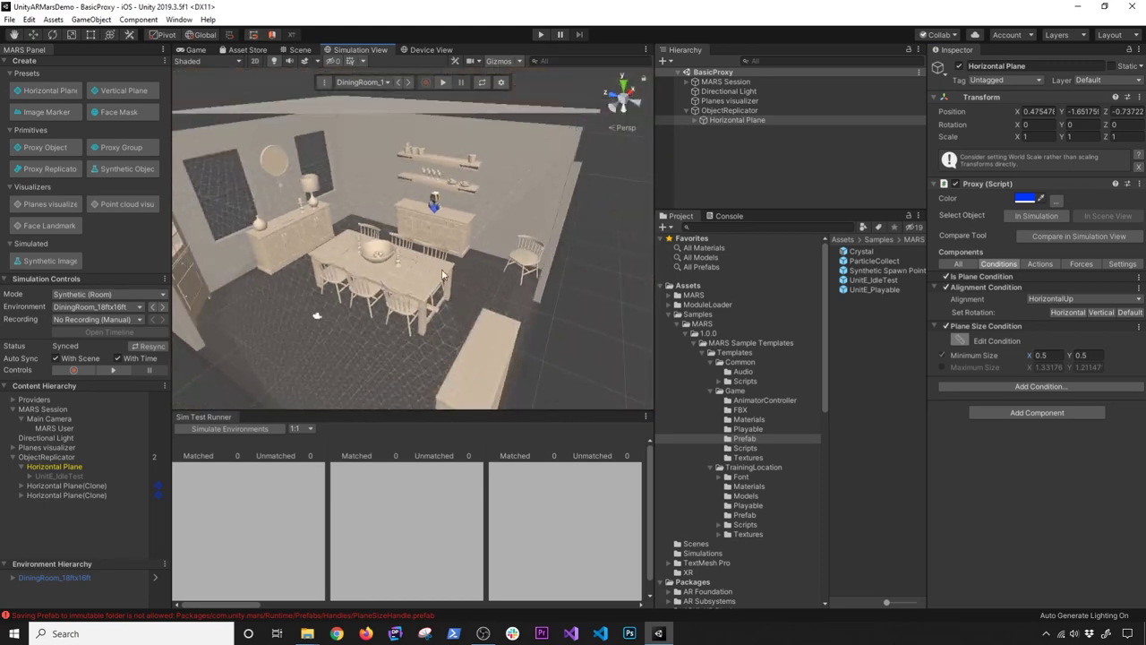
scroll(430, 233, up, 6)
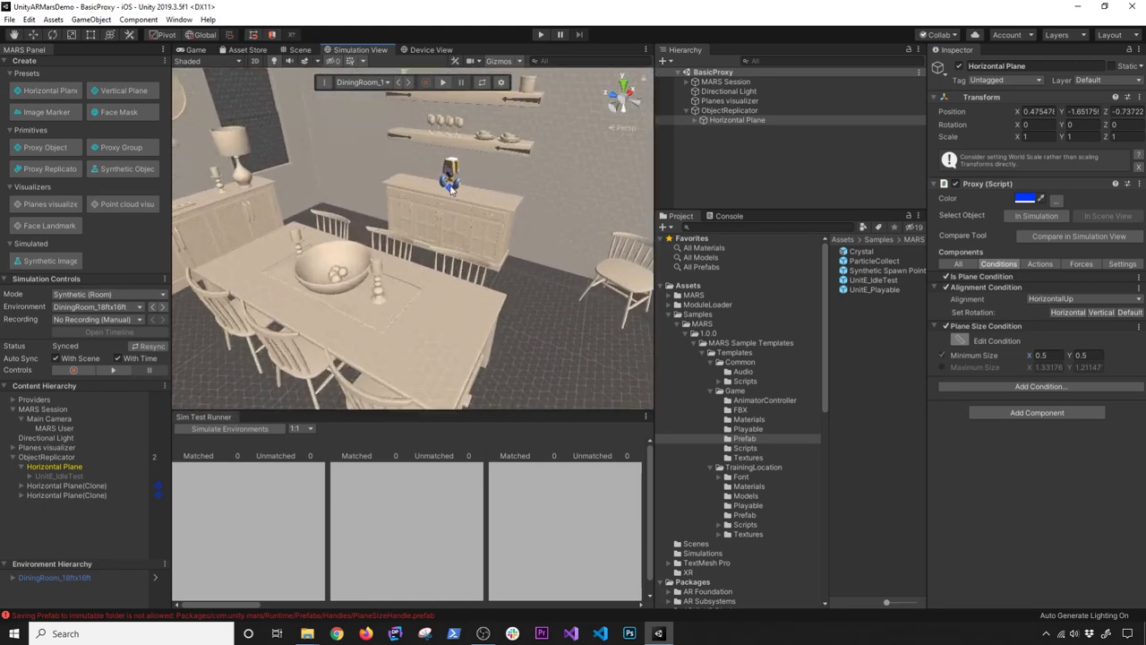
click(1052, 236)
click(459, 194)
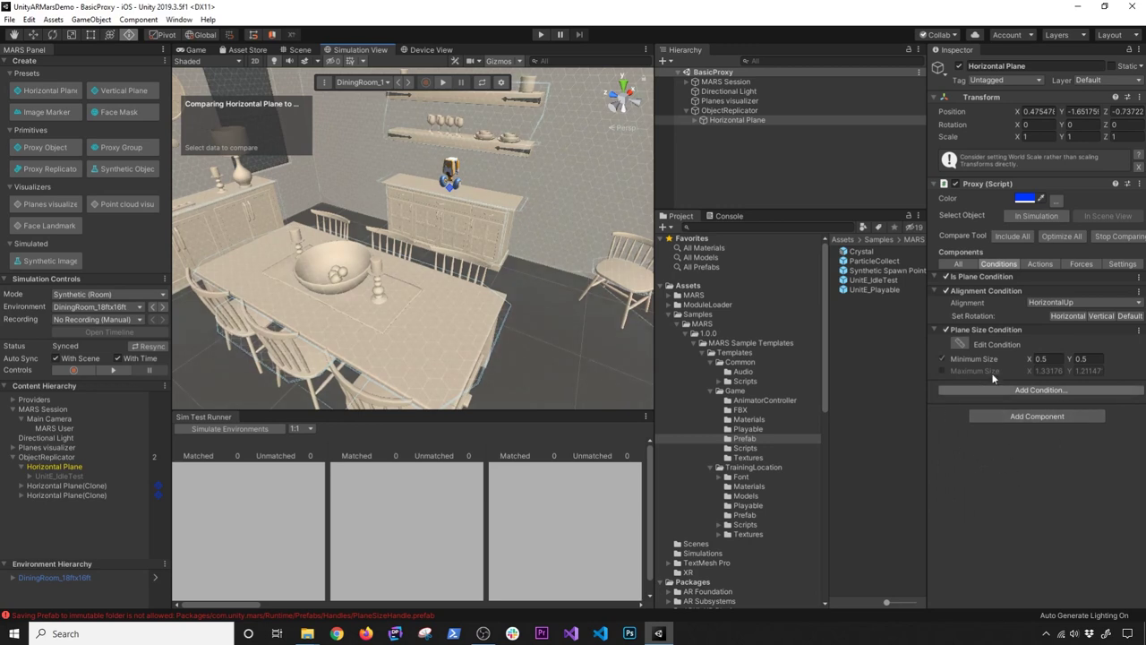
Compare the proxy with the sideboard and dining table tops, and set the Plane Size Condition's minimum Y size to 0.1.
mouse_move(429, 190)
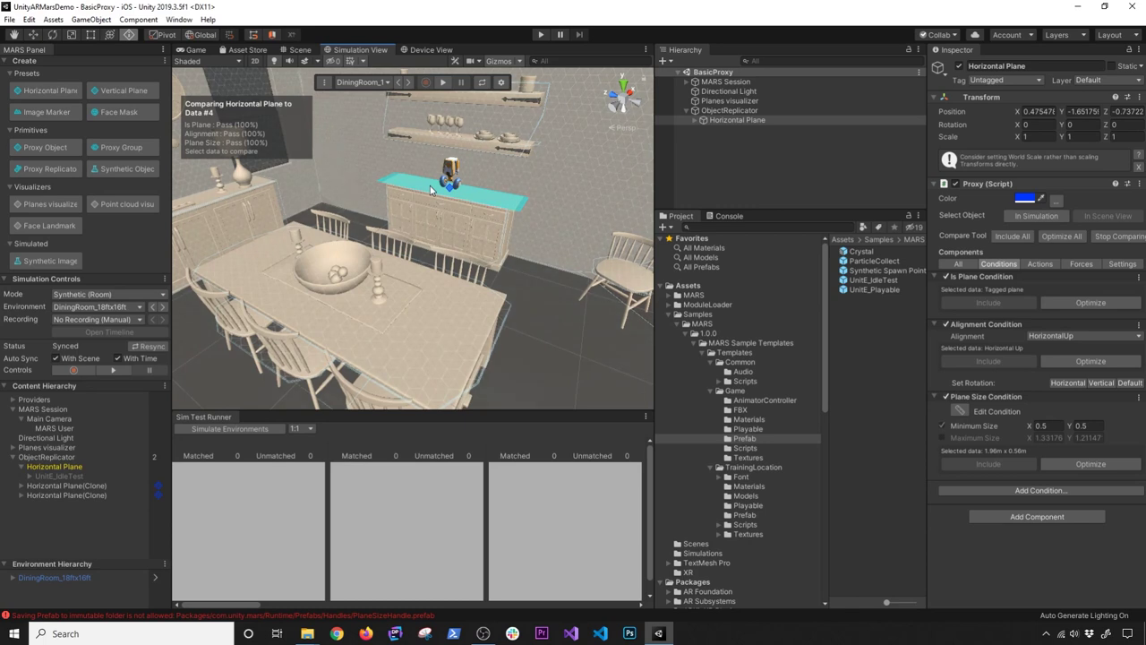
alt+drag(429, 192, 327, 327)
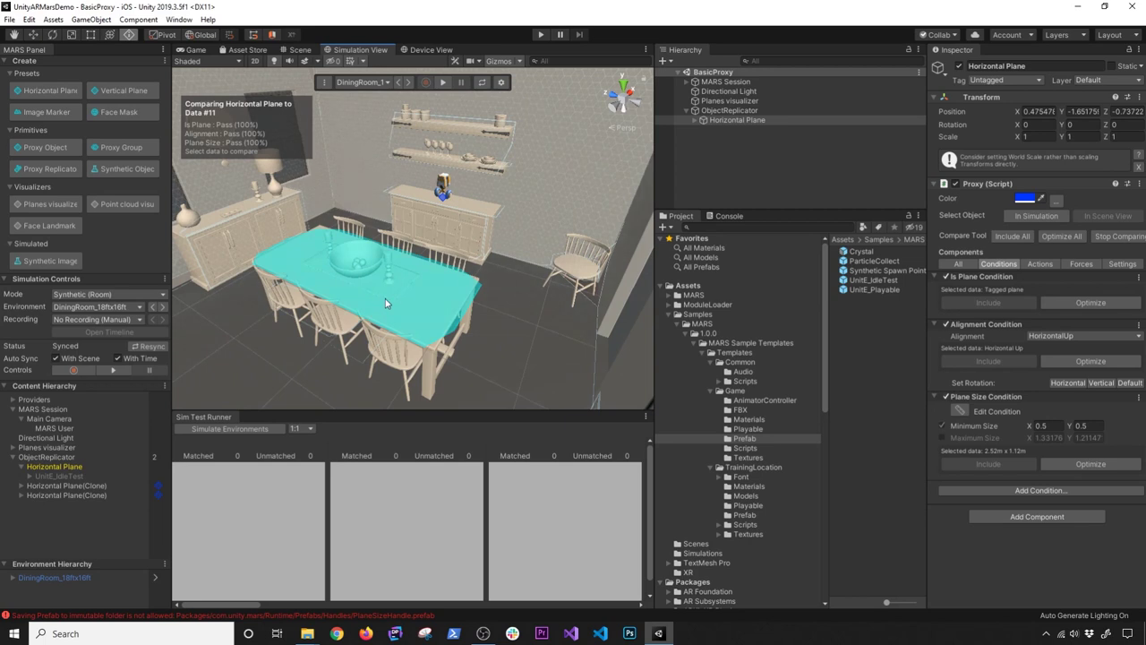
click(1081, 358)
text(0.1)
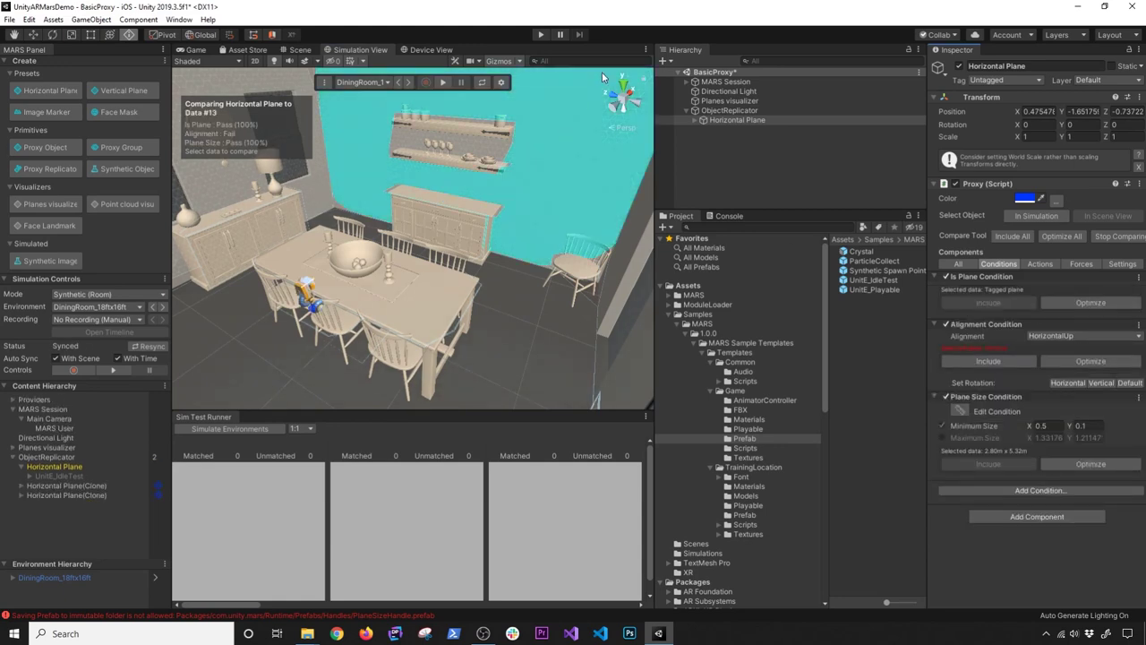
scroll(483, 234, down, 5)
scroll(483, 234, up, 5)
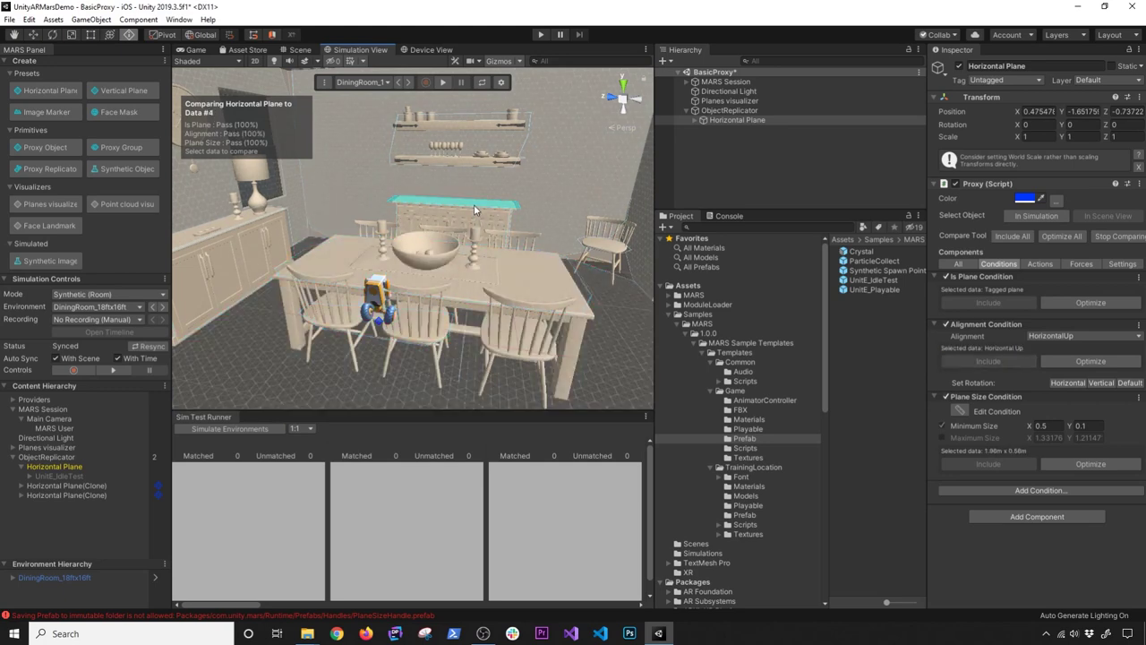
Check the ObjectReplicator's settings and compare the Horizontal Plane proxy against the sideboard top in the simulated dining room.
click(728, 111)
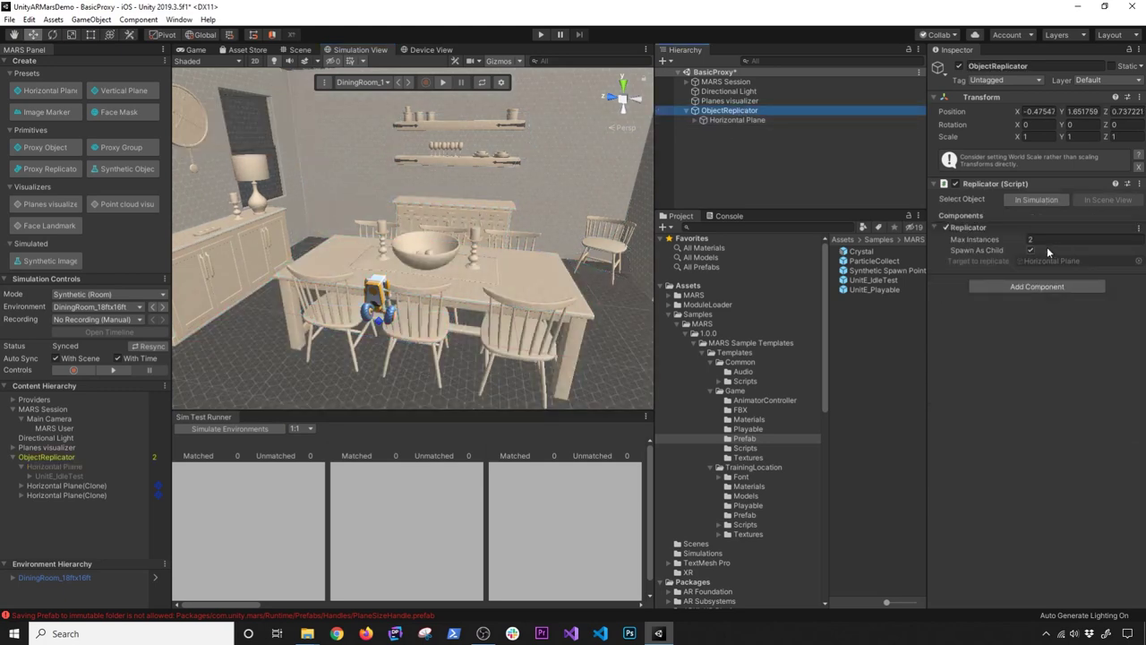
alt+drag(399, 284, 585, 294)
click(720, 119)
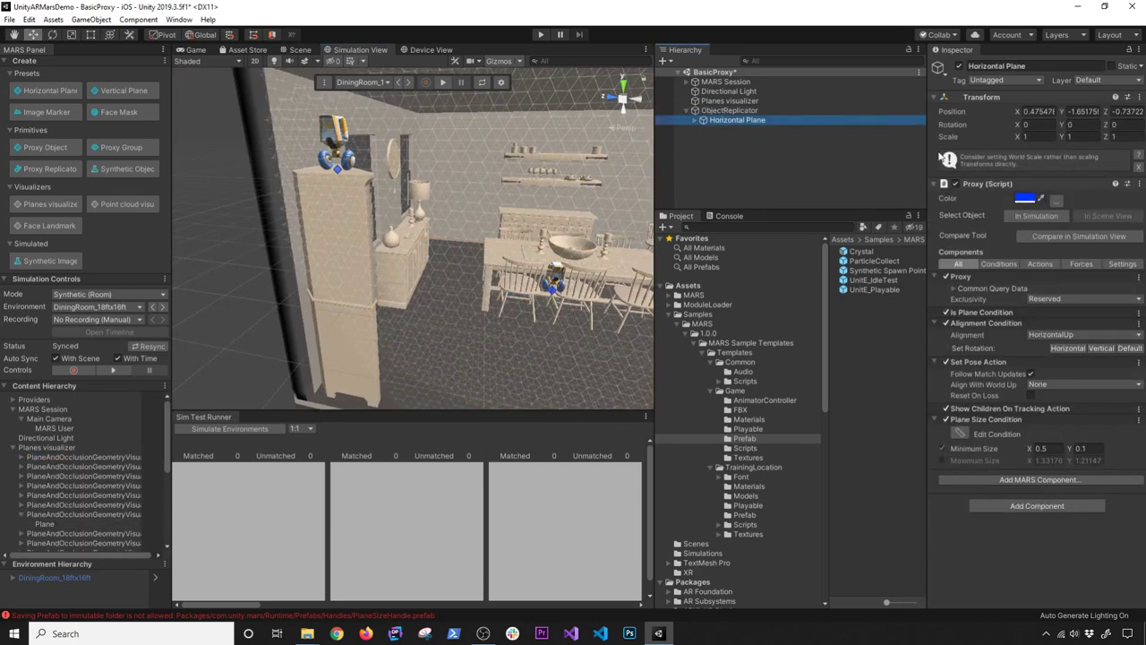
click(1079, 235)
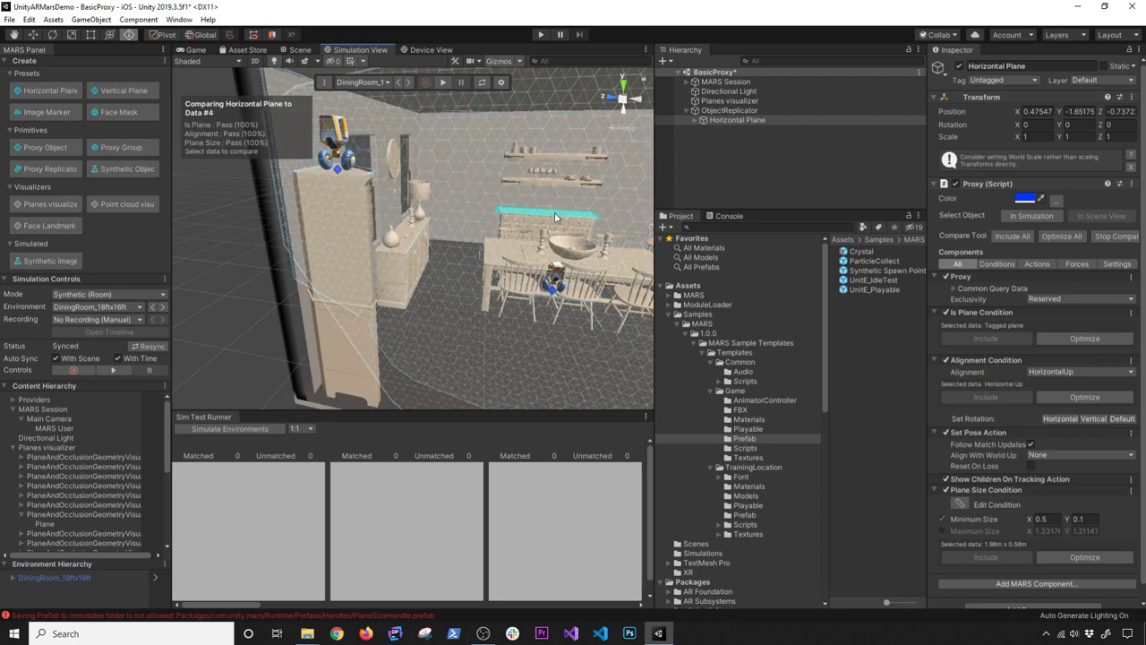
alt+drag(554, 211, 351, 267)
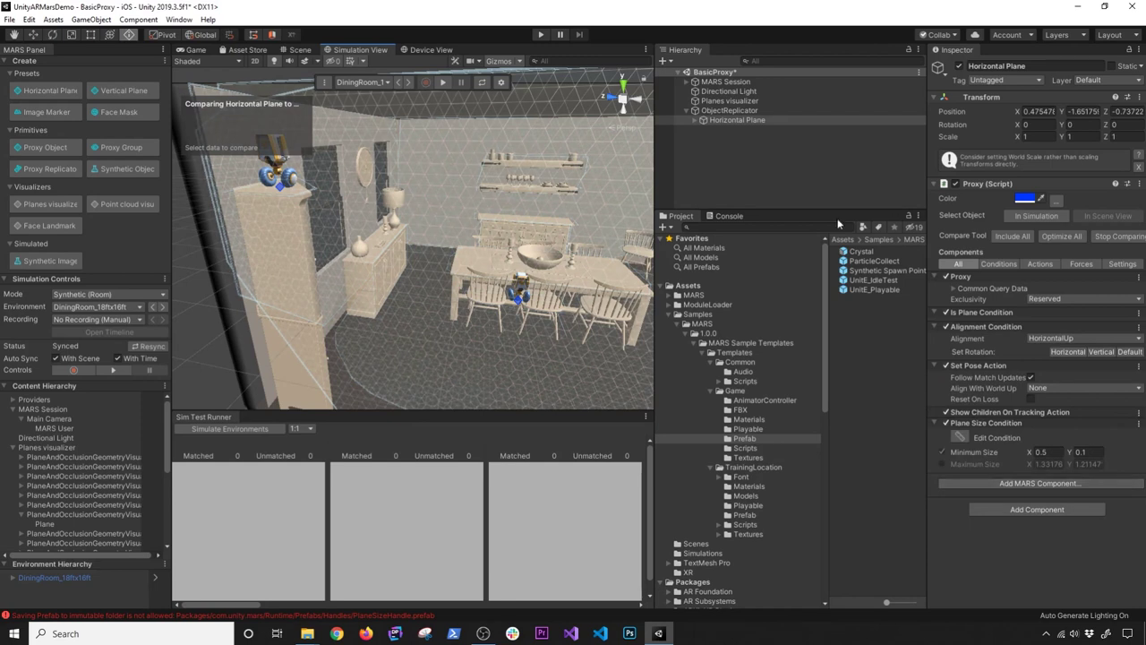
Set the ObjectReplicator's Max Instances to 0 and inspect the robots placed around the dining room.
click(790, 110)
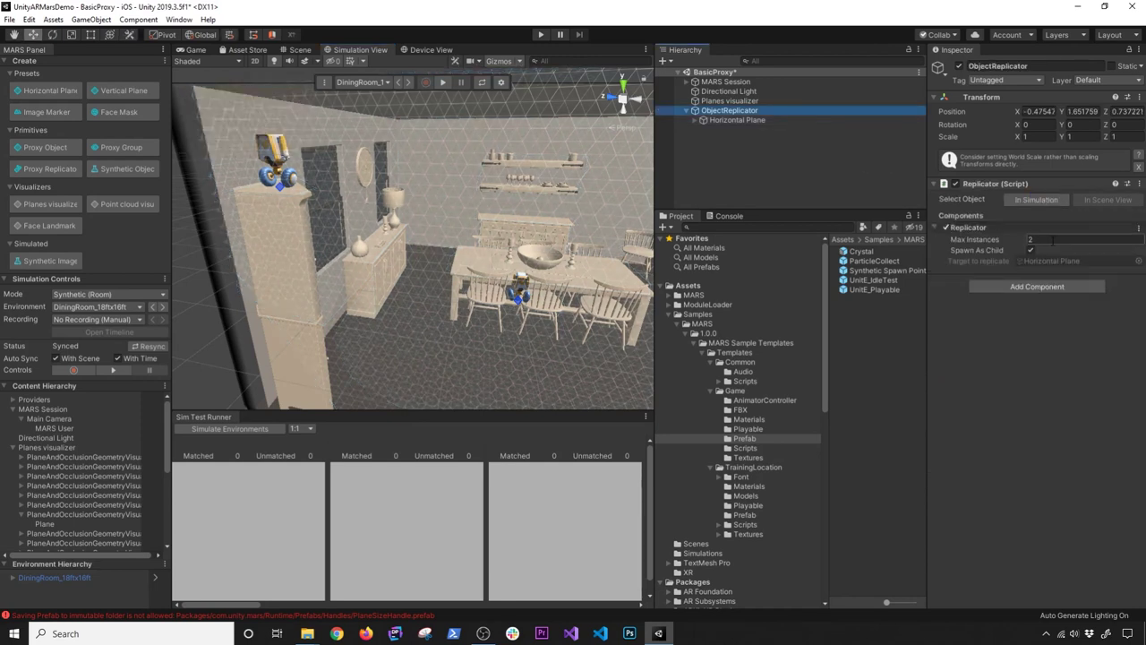
click(1046, 240)
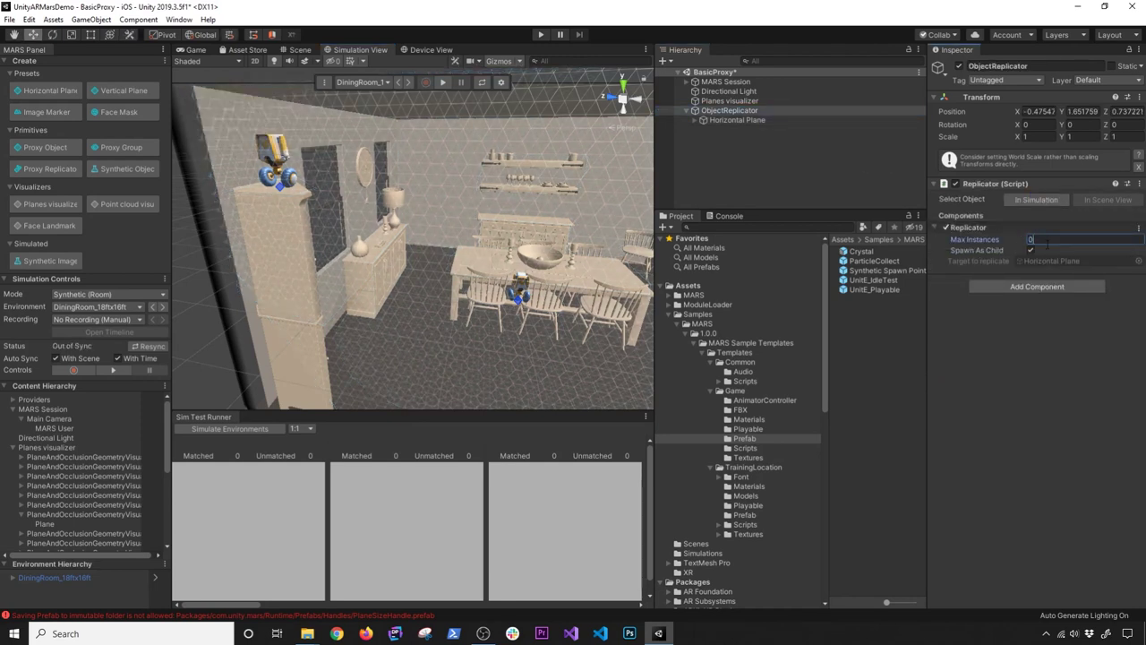
text(0)
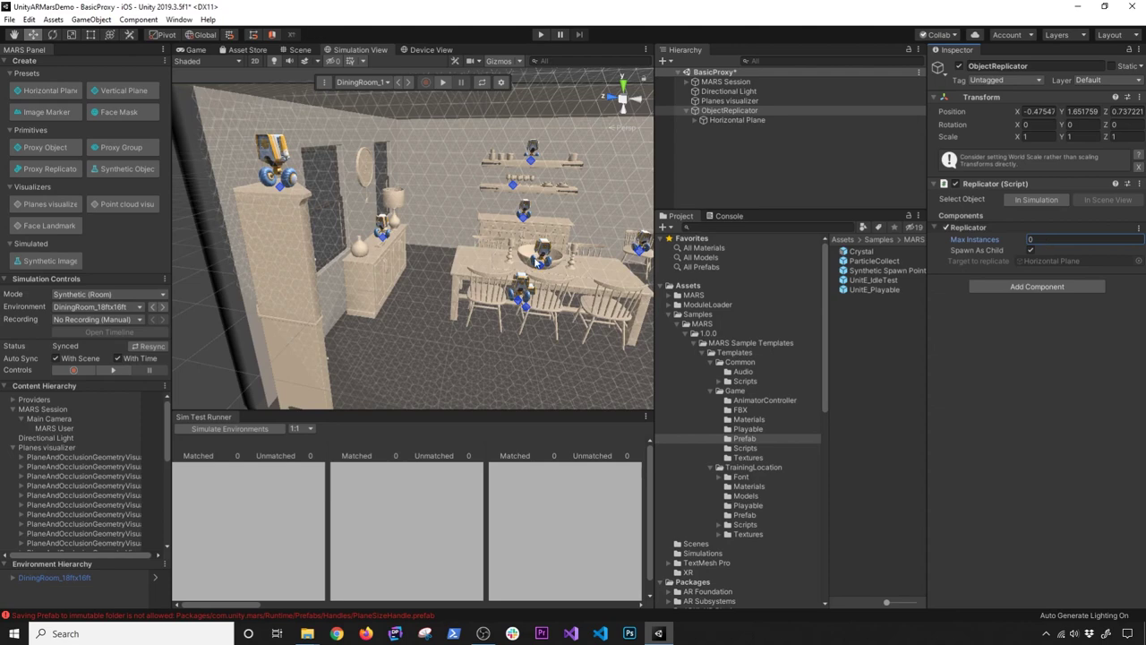
right_drag(560, 254, 476, 235)
right_drag(512, 190, 511, 242)
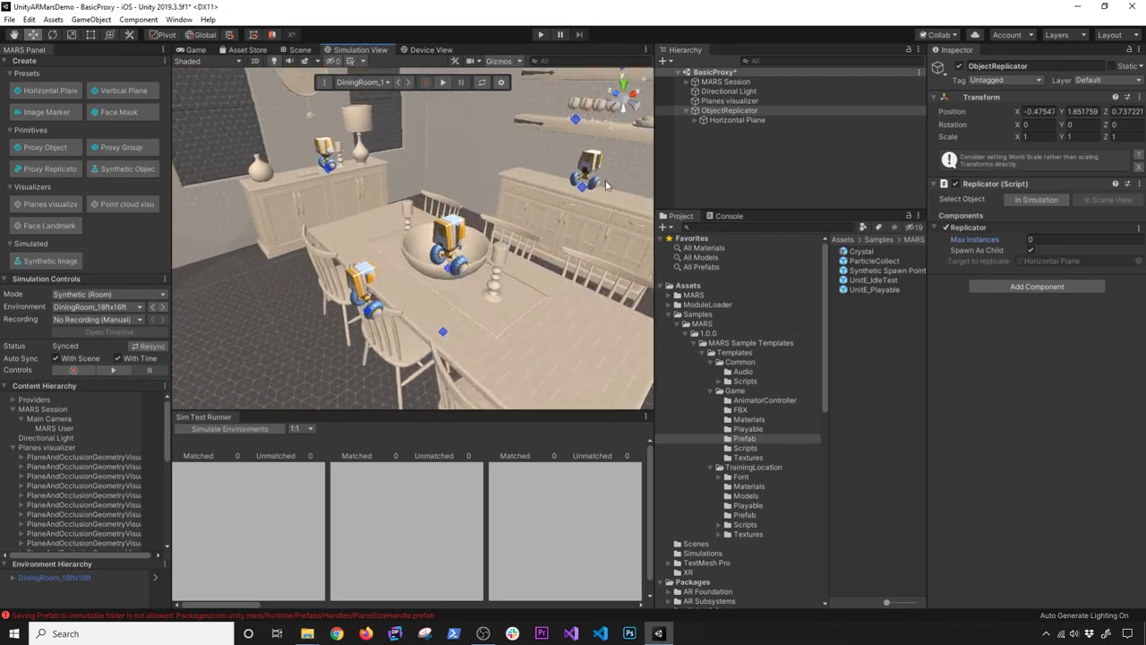
Set the minimum Y size of the Horizontal Plane's Plane Size Condition to 0.5 and save the scene.
click(738, 120)
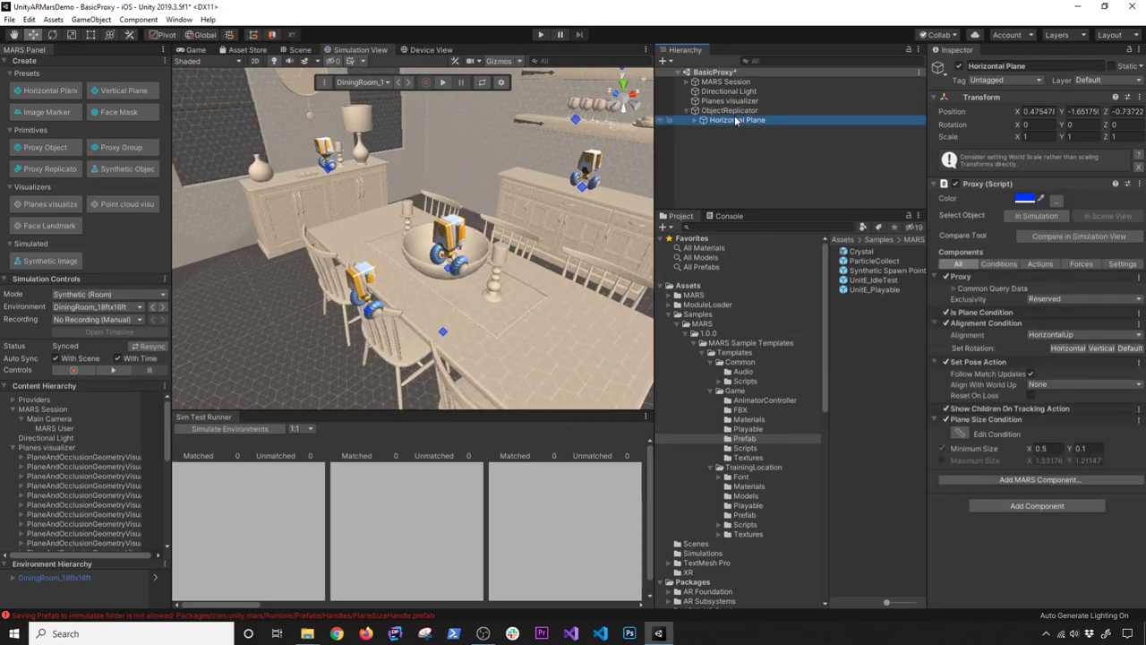
click(1079, 235)
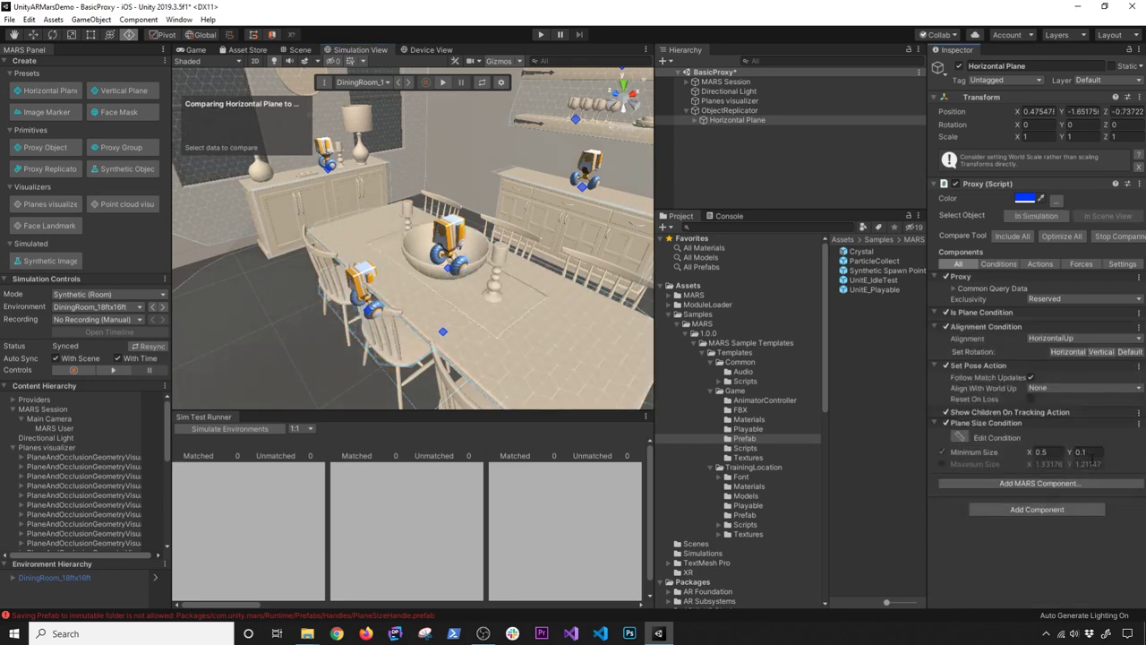
click(1092, 454)
text(0.5)
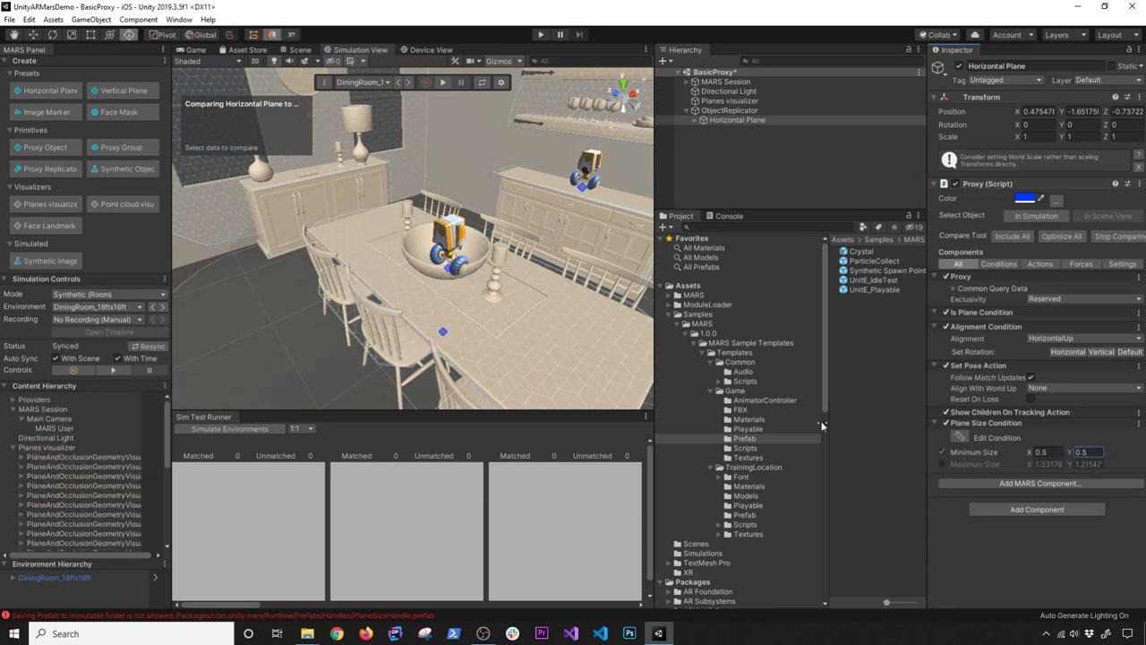
key(ctrl+s)
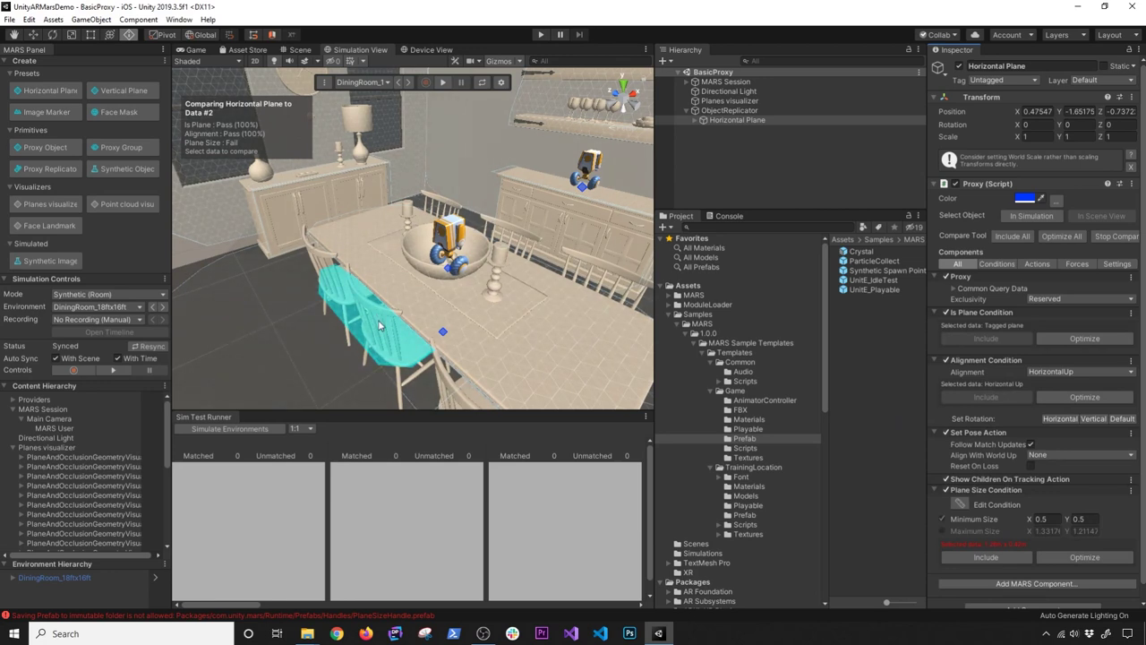
Compare the Horizontal Plane proxy against the chair seats, cabinet top and wall in the simulated dining room.
click(982, 556)
scroll(405, 338, down, 5)
alt+drag(405, 338, 445, 304)
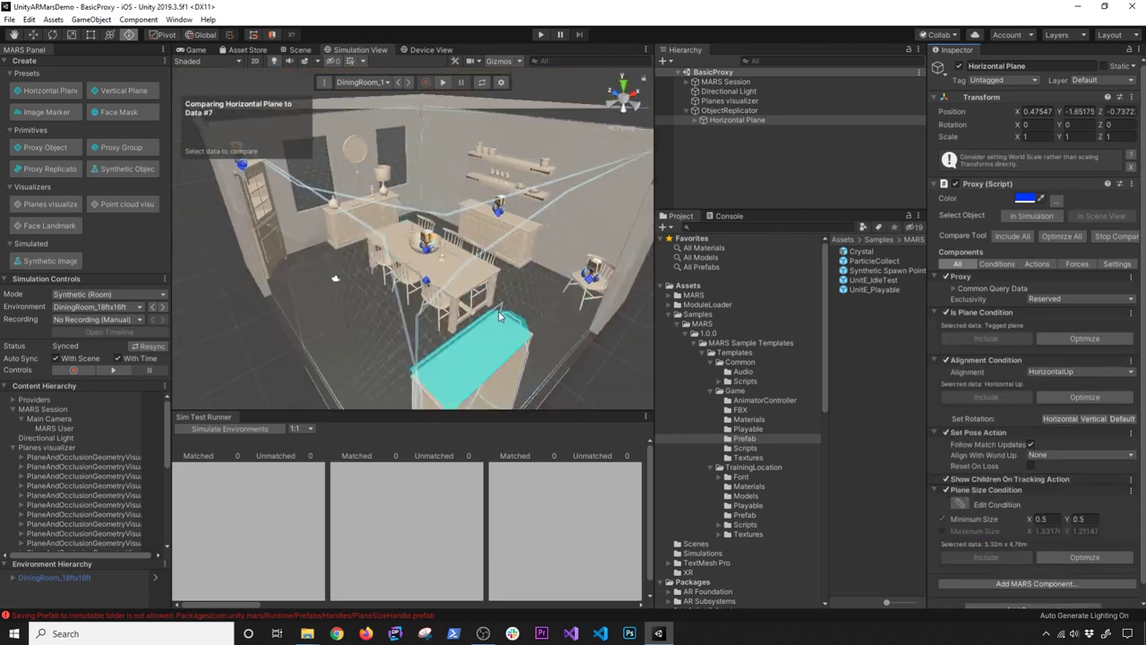
scroll(444, 304, up, 5)
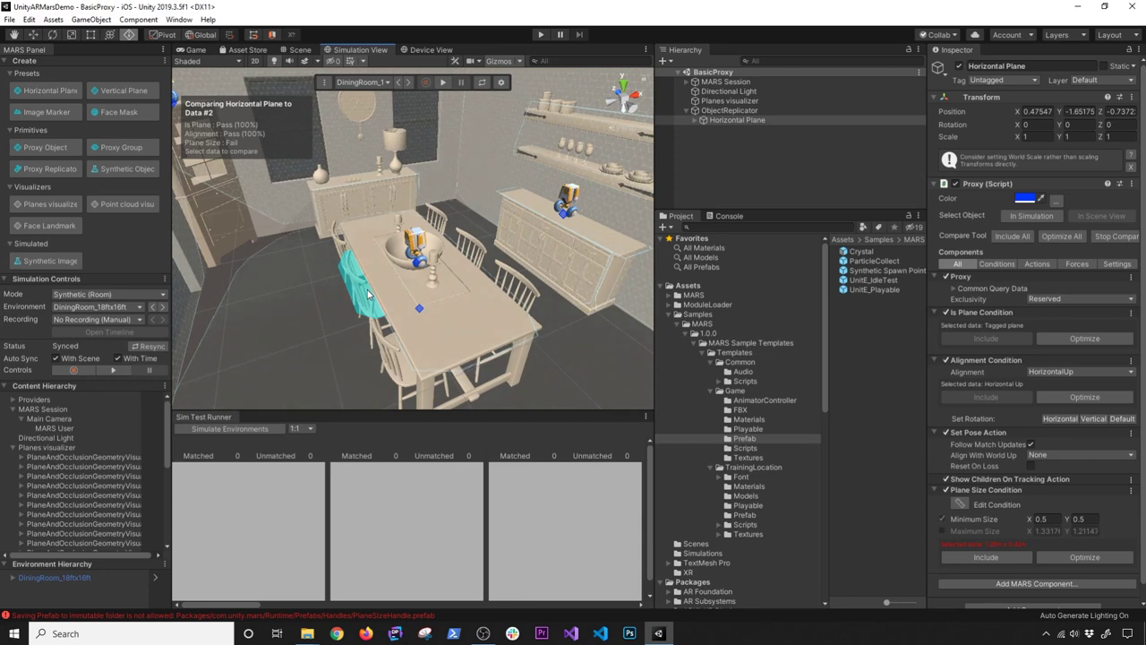
scroll(402, 268, down, 5)
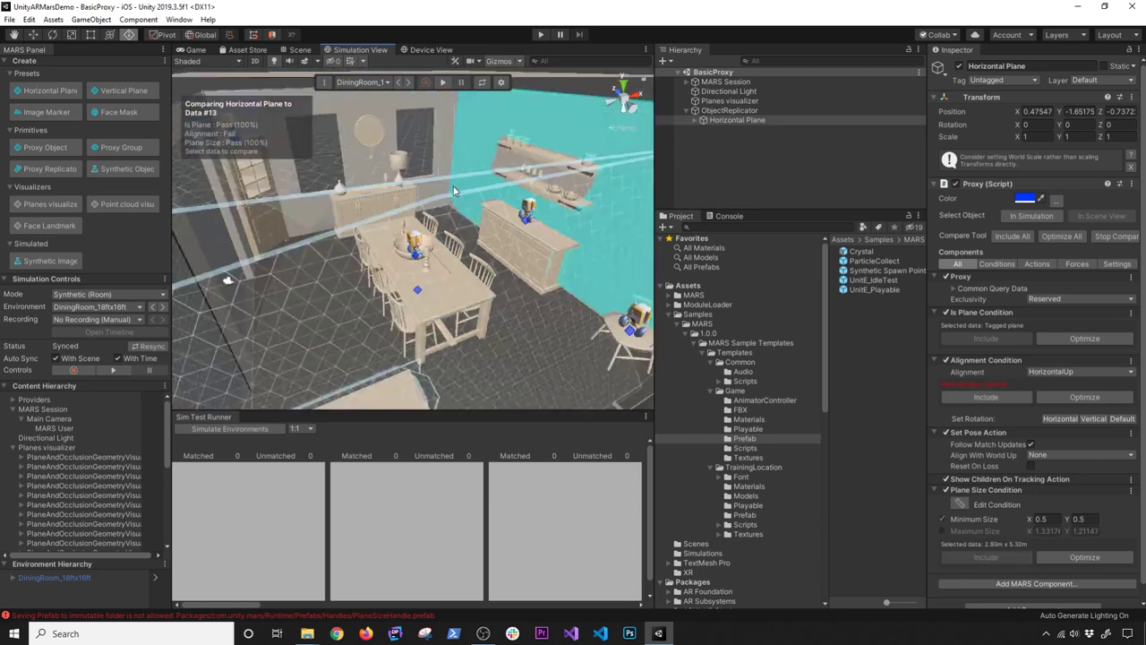
alt+drag(522, 222, 414, 323)
scroll(439, 309, up, 5)
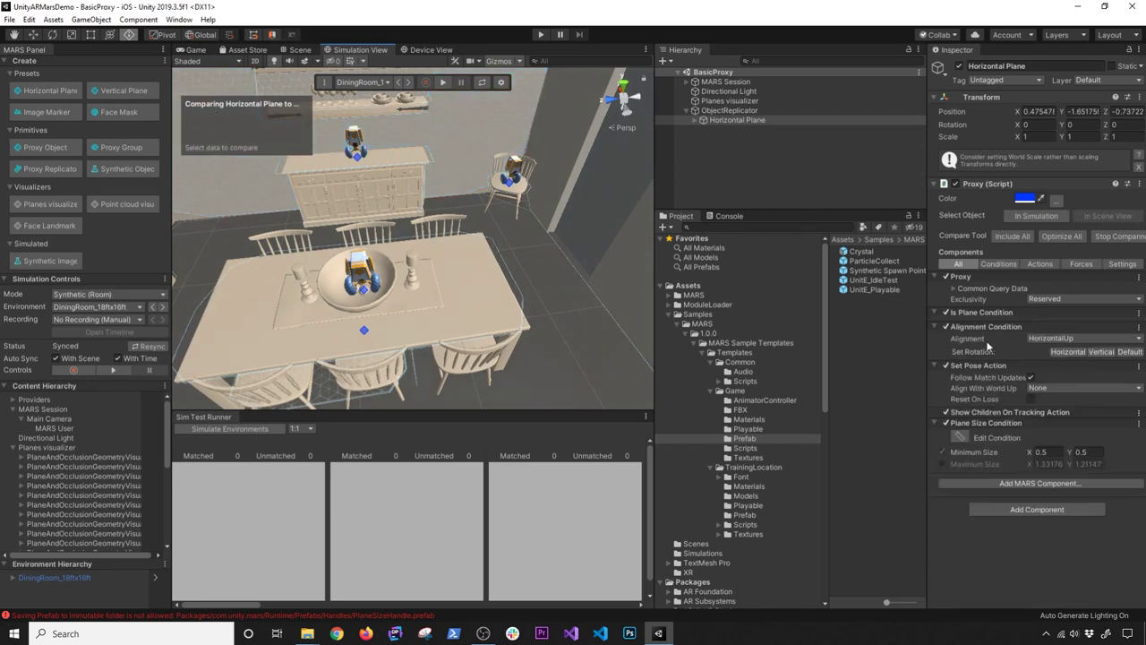
Collapse the Proxy, Alignment Condition and Set Pose Action components, and add a Height Above Floor condition to the Horizontal Plane proxy.
click(989, 277)
click(981, 302)
click(981, 311)
click(999, 393)
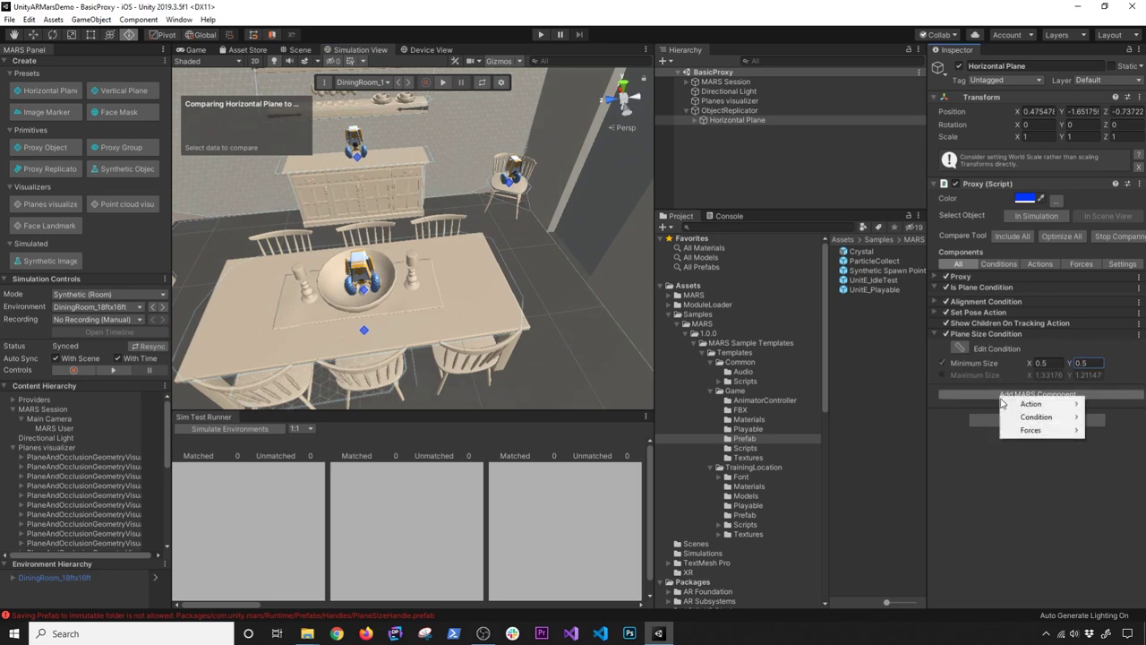
click(947, 269)
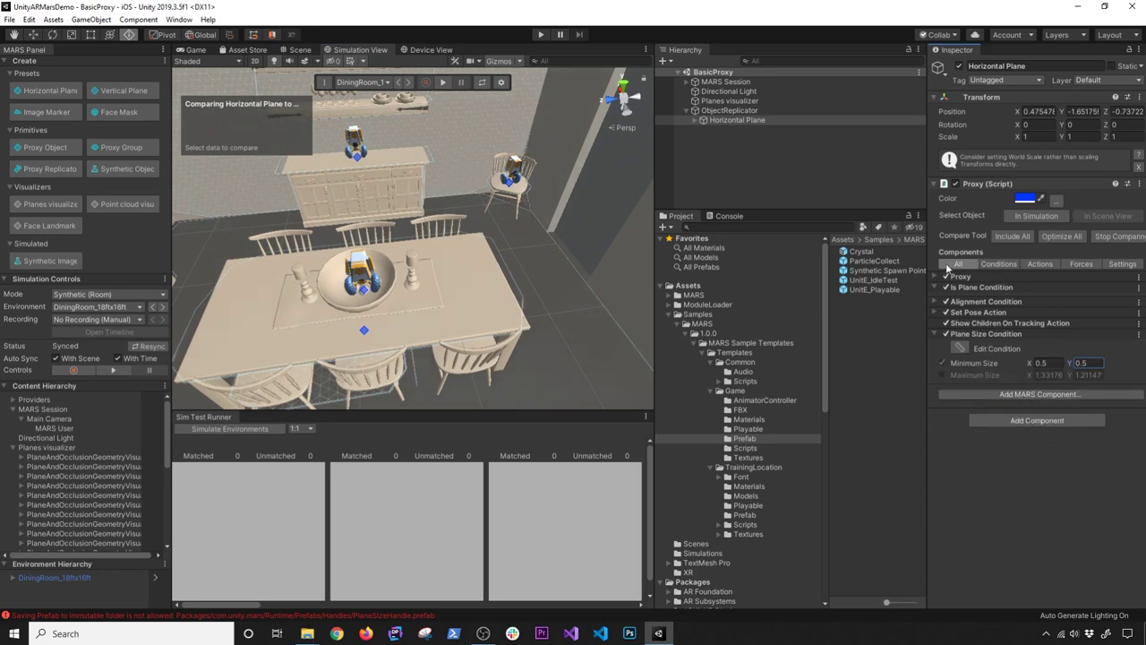
click(994, 264)
click(1018, 362)
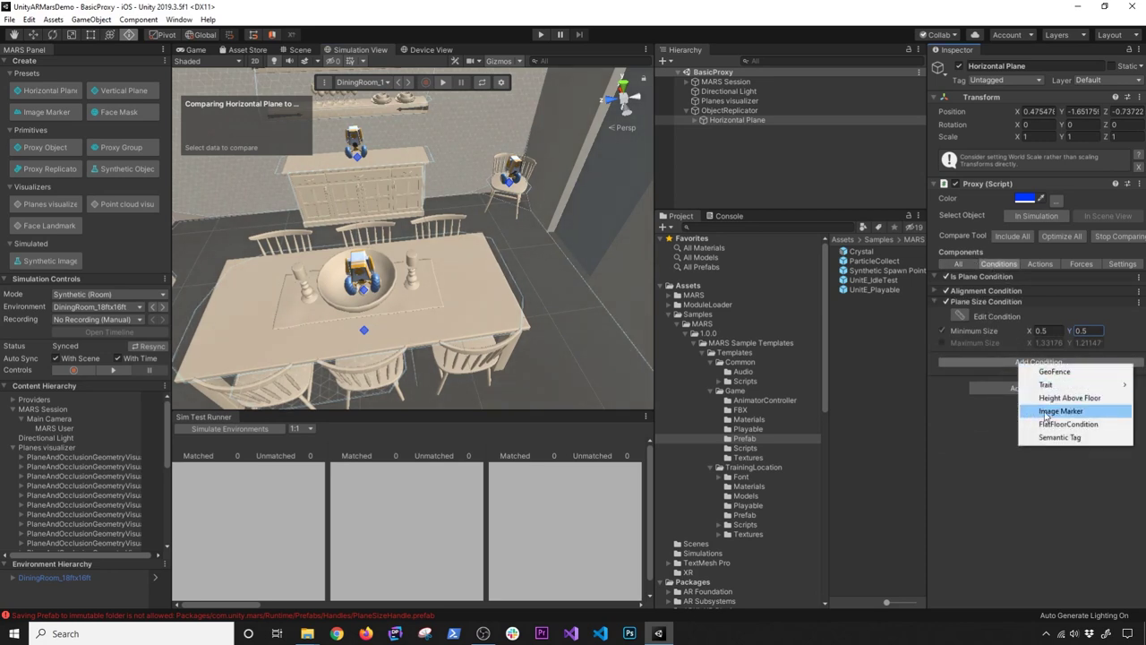
click(1050, 399)
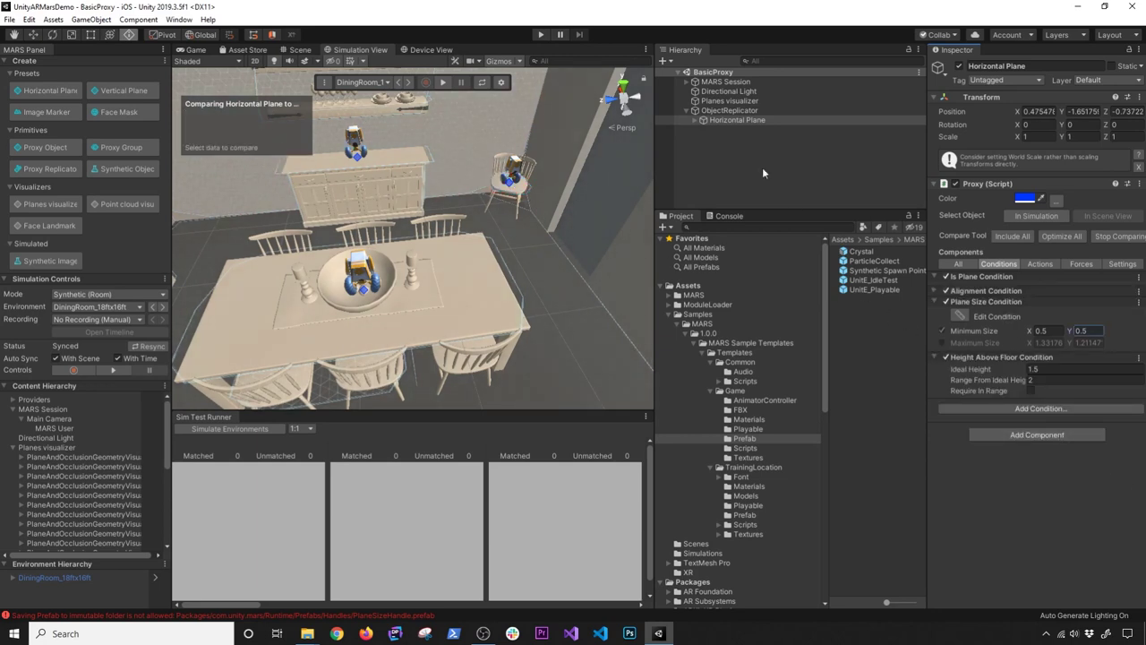
Enable Require In Range on the Height Above Floor Condition and set its ideal height to 3.
click(1041, 368)
click(1030, 390)
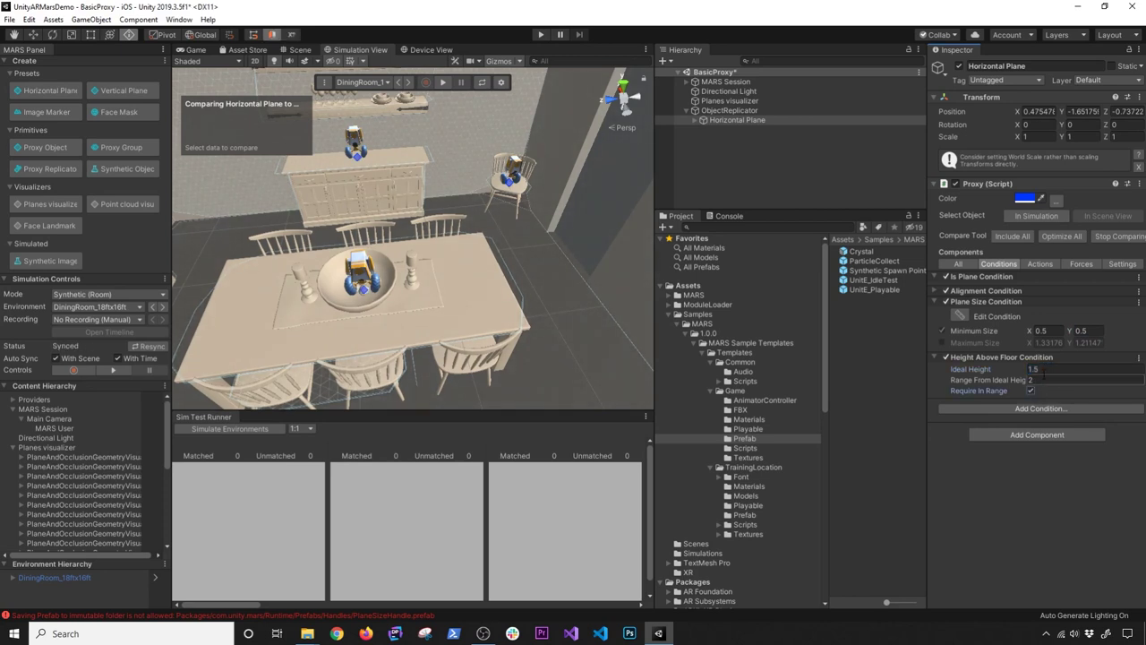
text(2)
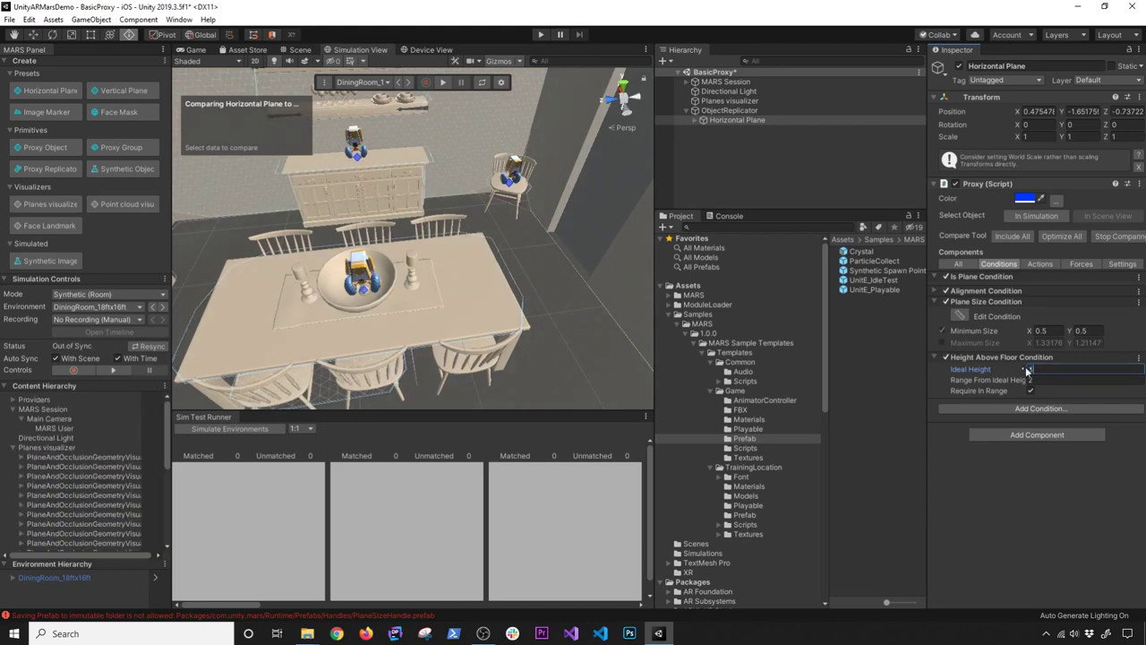
Compare the Horizontal Plane proxy against the tall cabinet's top and the wall behind it.
alt+drag(603, 208, 323, 204)
click(317, 208)
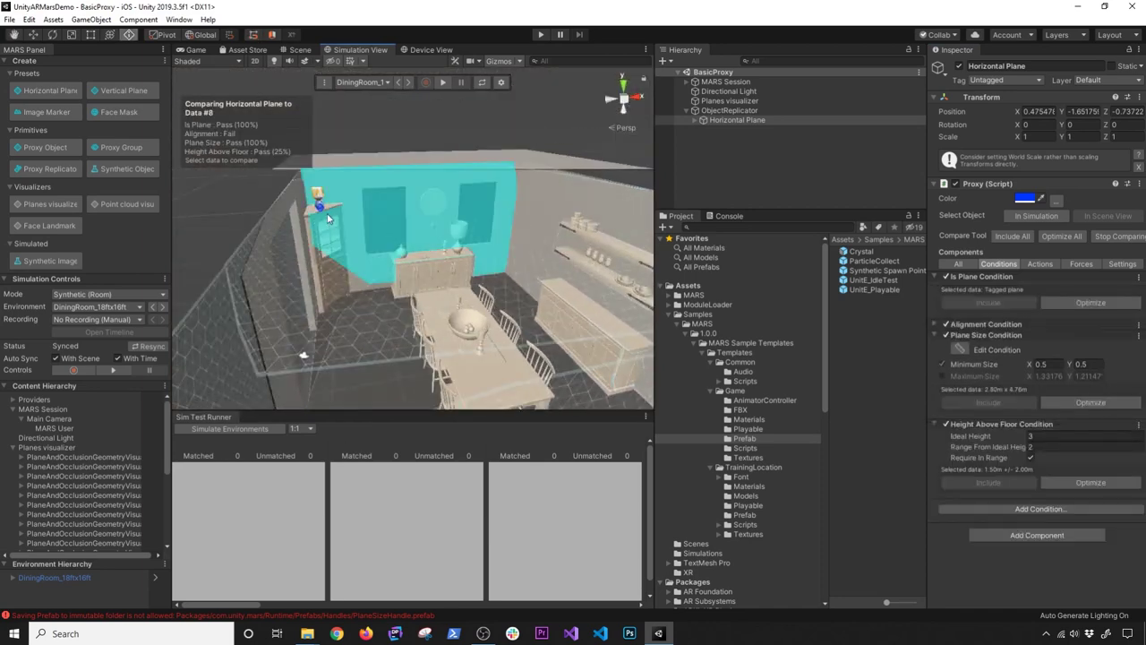
click(318, 209)
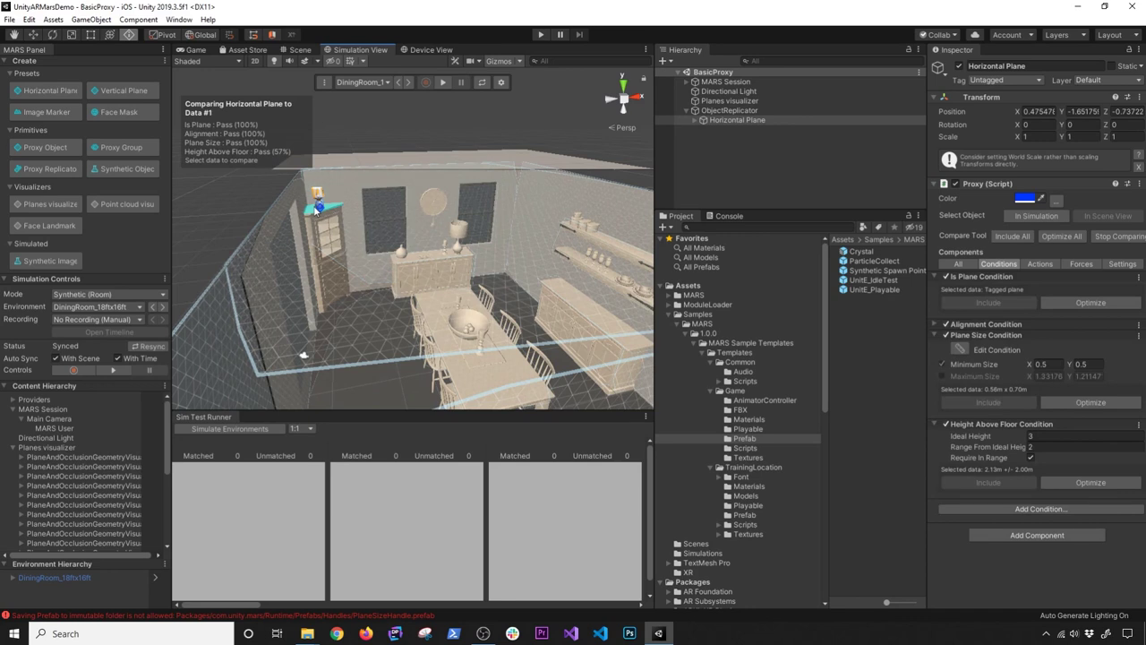
click(322, 244)
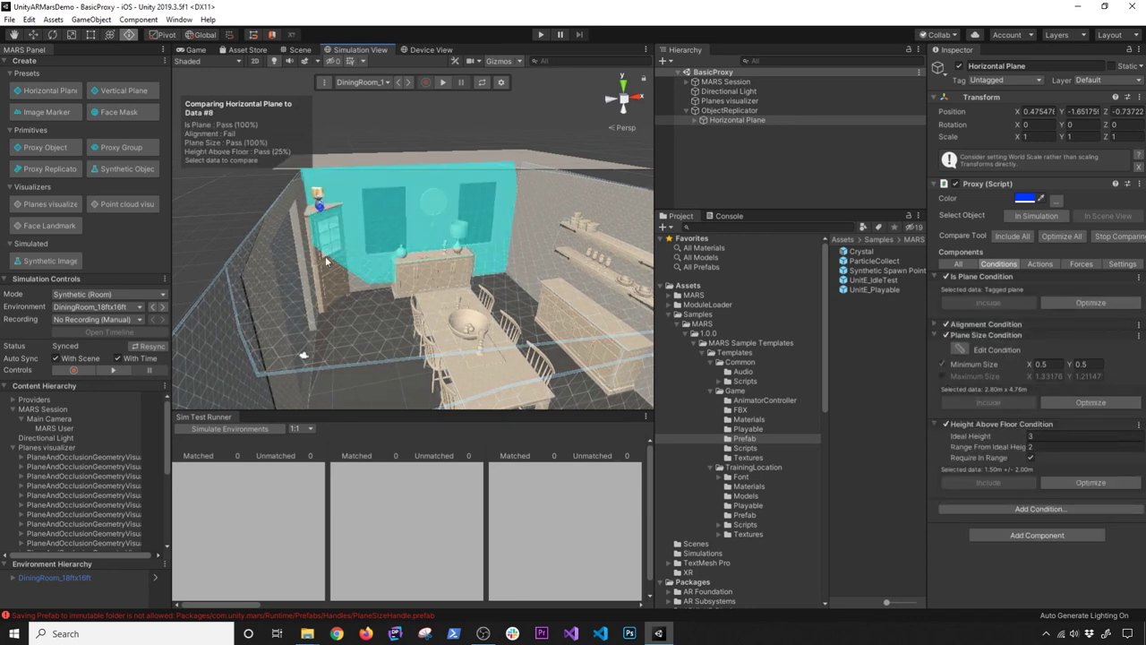
Set the Height Above Floor Condition's ideal height to 2.5 and compare the proxy against the sideboard top.
click(1060, 368)
text(2.5)
alt+drag(501, 309, 542, 319)
scroll(528, 314, up, 5)
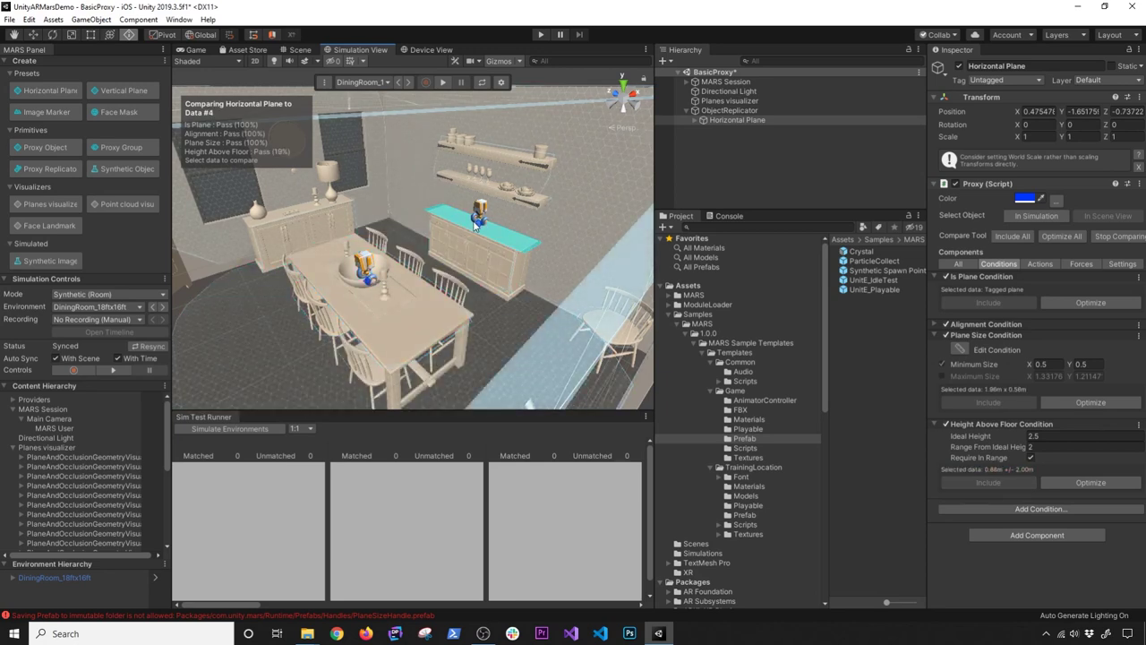
Set the Height Above Floor Condition's ideal height to 2 and check the robot placement across the dining room.
click(1044, 370)
text(2)
key(Return)
scroll(466, 296, down, 3)
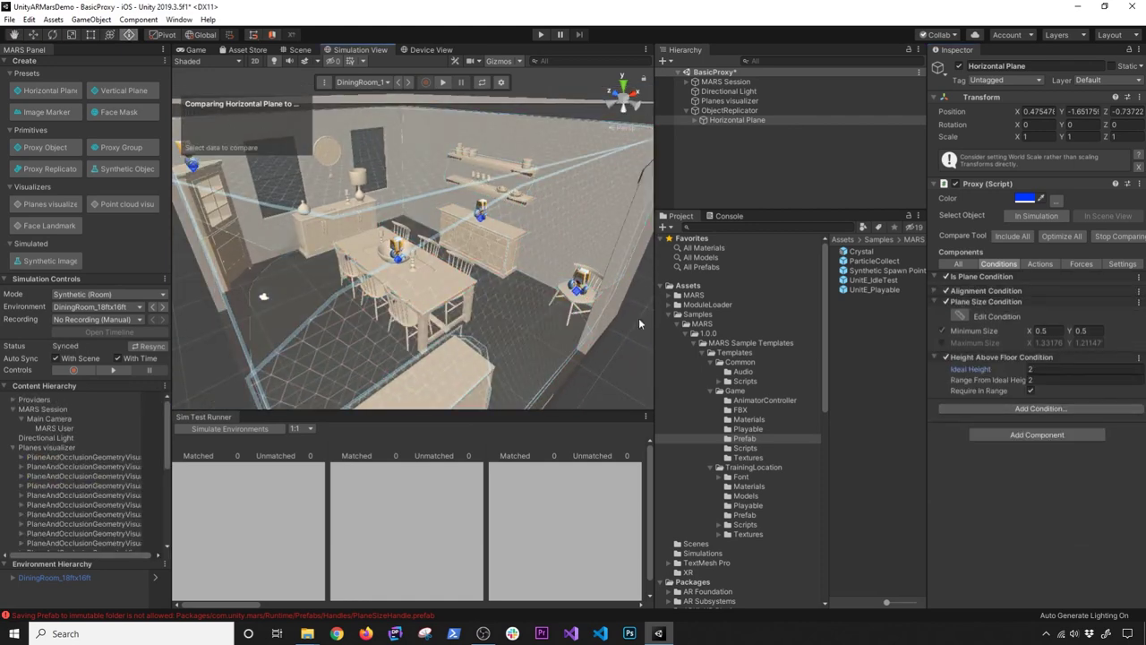
Set the Height Above Floor Condition's ideal height to 2.5 and compare the proxy against the floor plane.
click(1029, 369)
text(2.5)
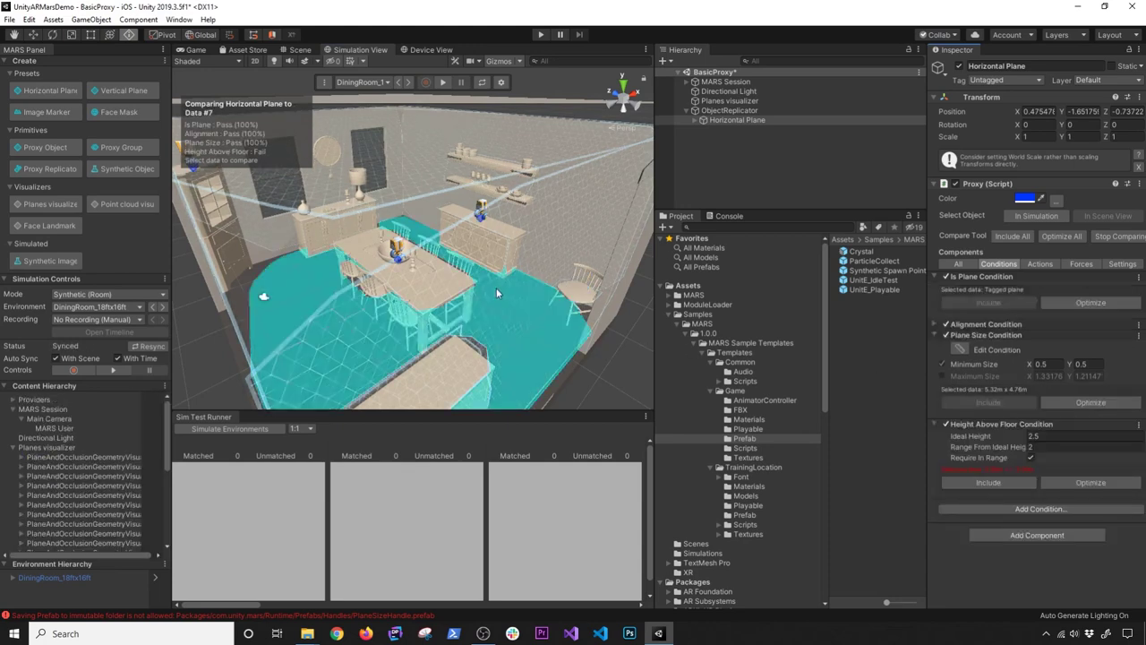
alt+drag(496, 287, 447, 317)
click(448, 317)
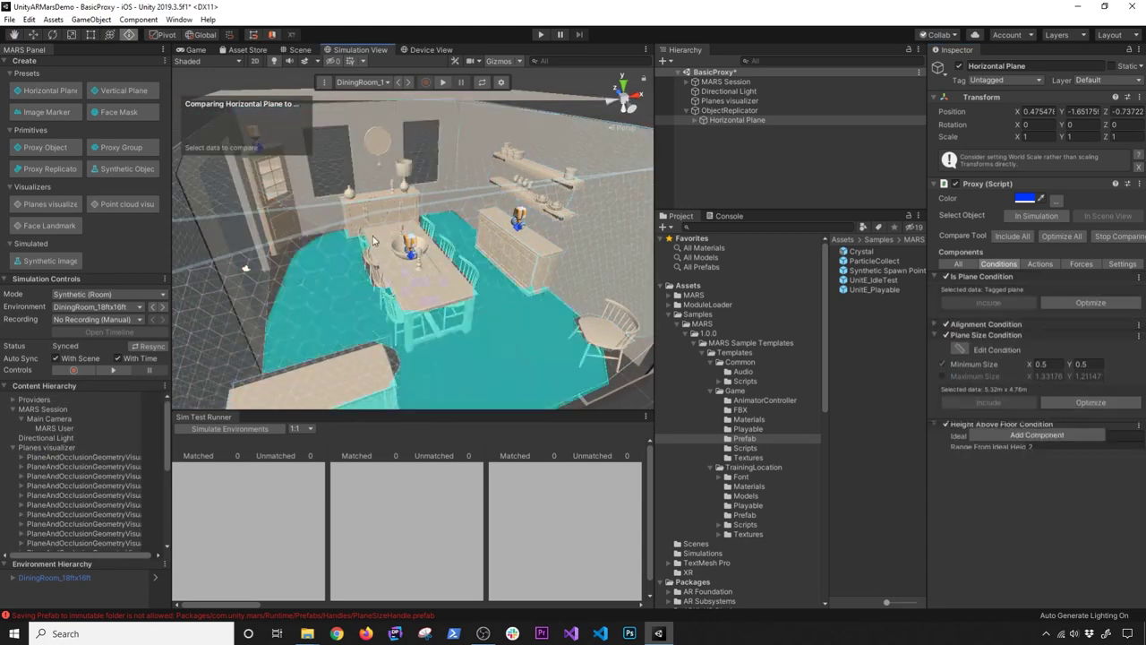
scroll(457, 228, up, 5)
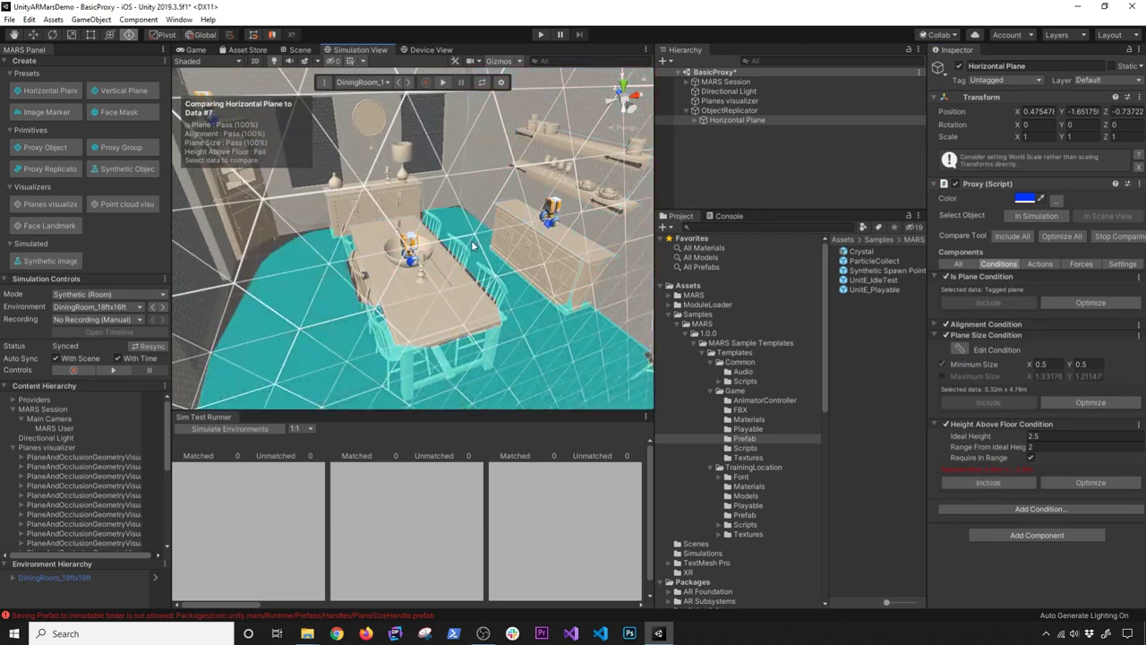
click(435, 265)
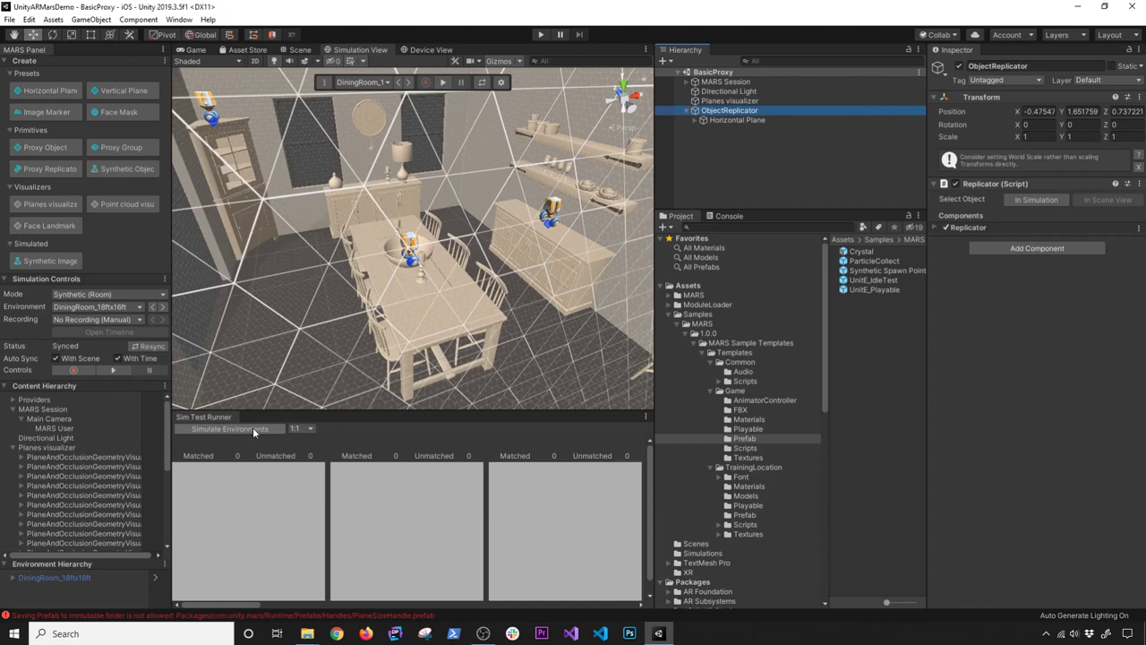
Run the simulation test across all environments and widen the area for the simulation view and test results.
click(252, 427)
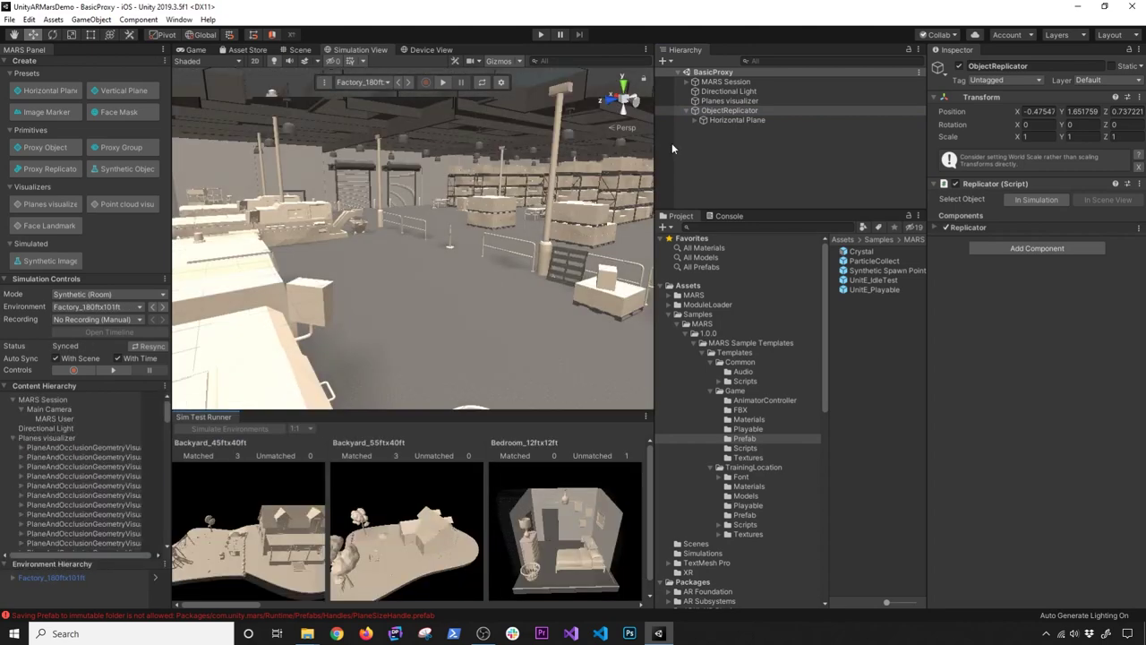
drag(656, 245, 887, 249)
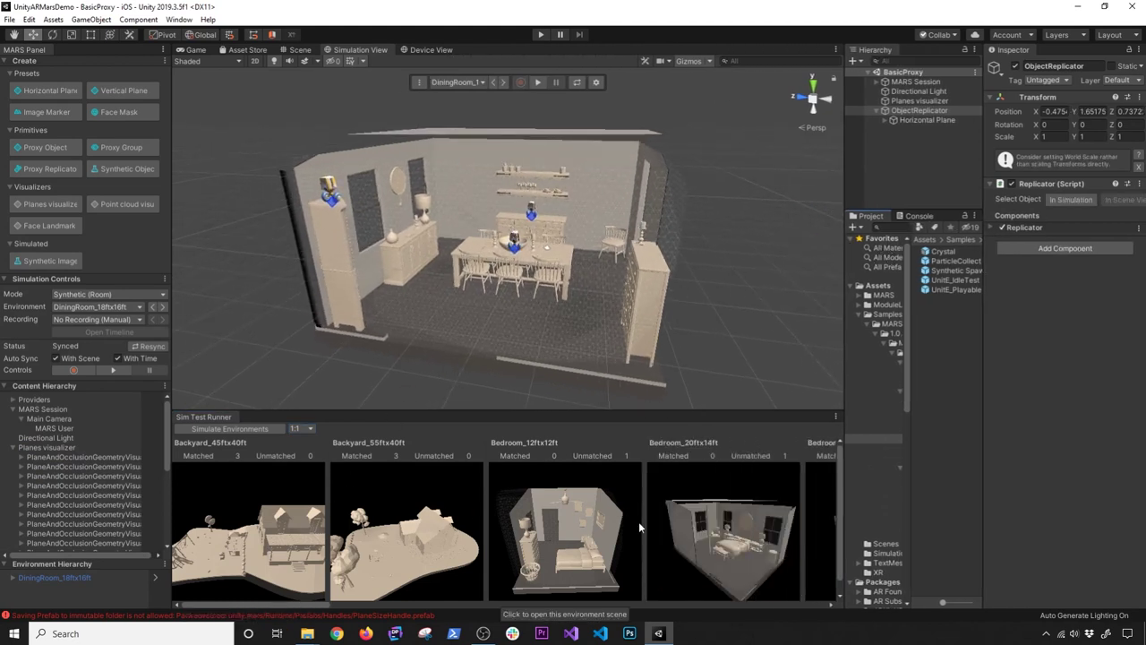
Open the Bedroom_20ftx14ft environment from the test results and compare the Horizontal Plane proxy against the round pedestal's top.
scroll(639, 526, down, 1)
click(680, 523)
scroll(674, 342, up, 3)
alt+drag(674, 348, 524, 267)
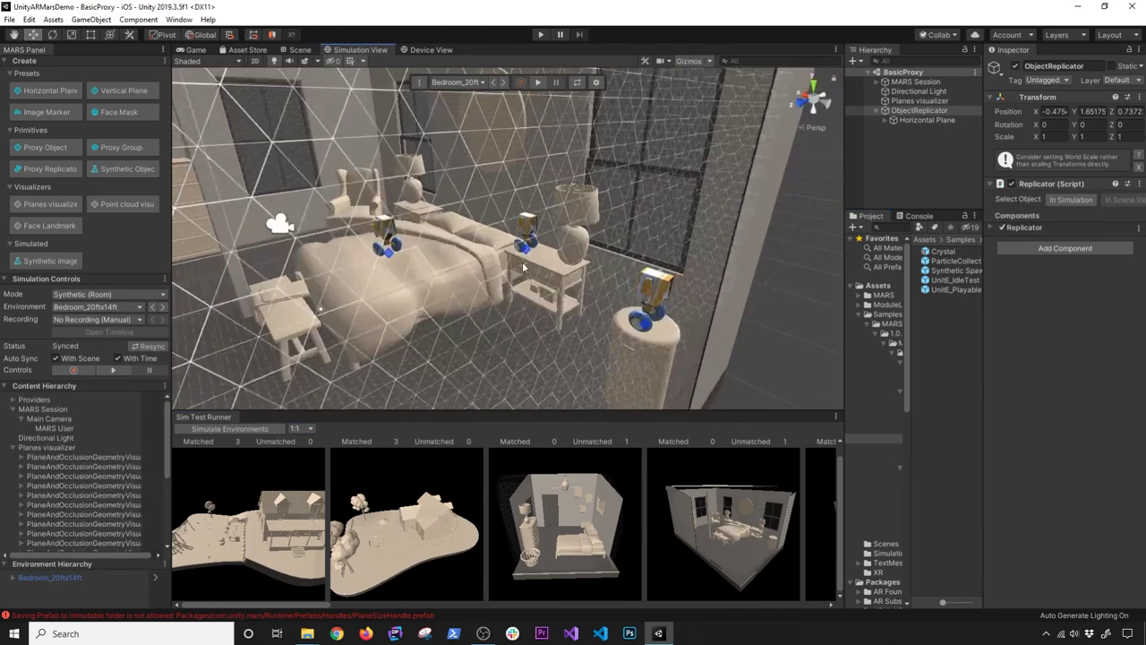
click(920, 120)
click(1067, 237)
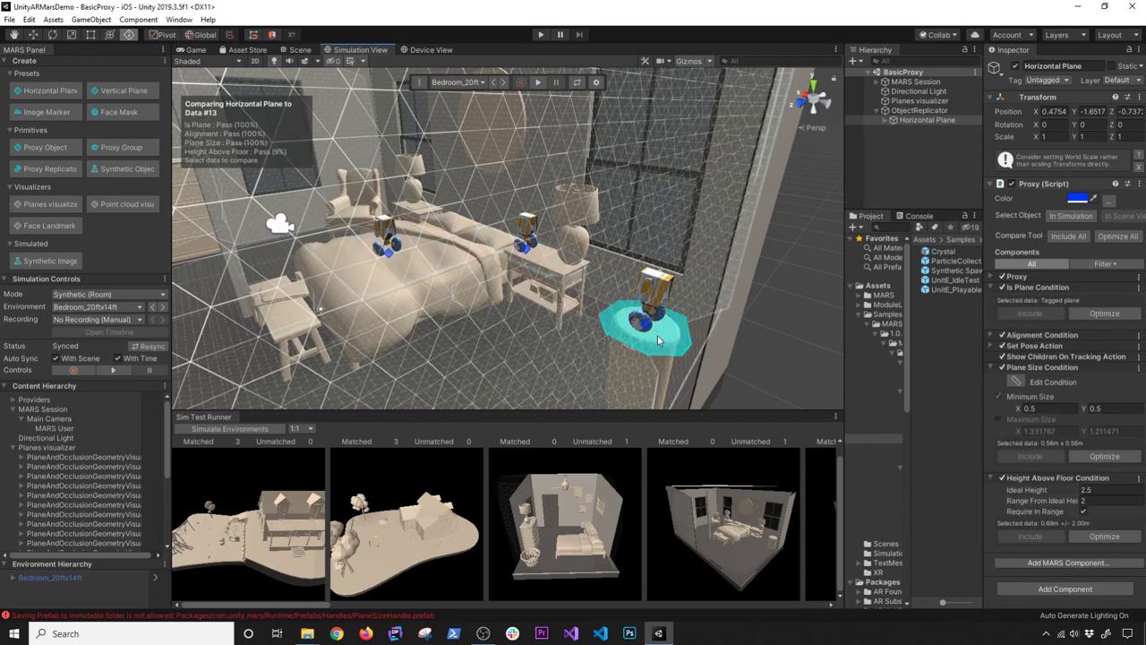
Open the Kitchen_13ftx9ft environment from the test results and compare the proxy against the tall cabinet's side and the countertop.
drag(312, 607, 591, 603)
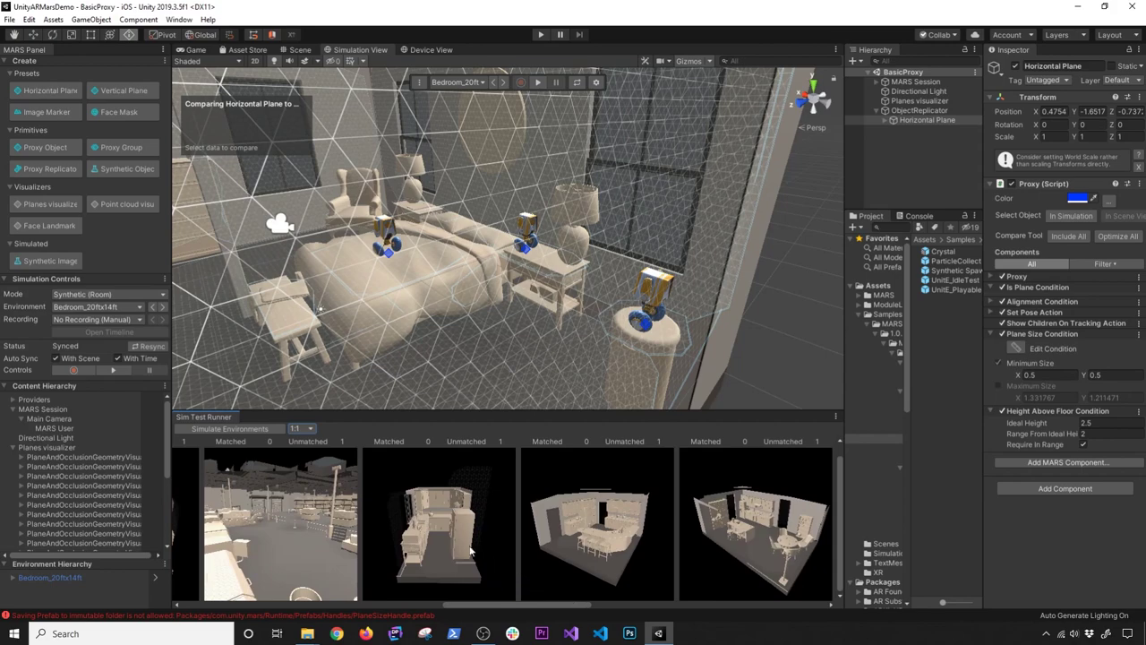
click(451, 541)
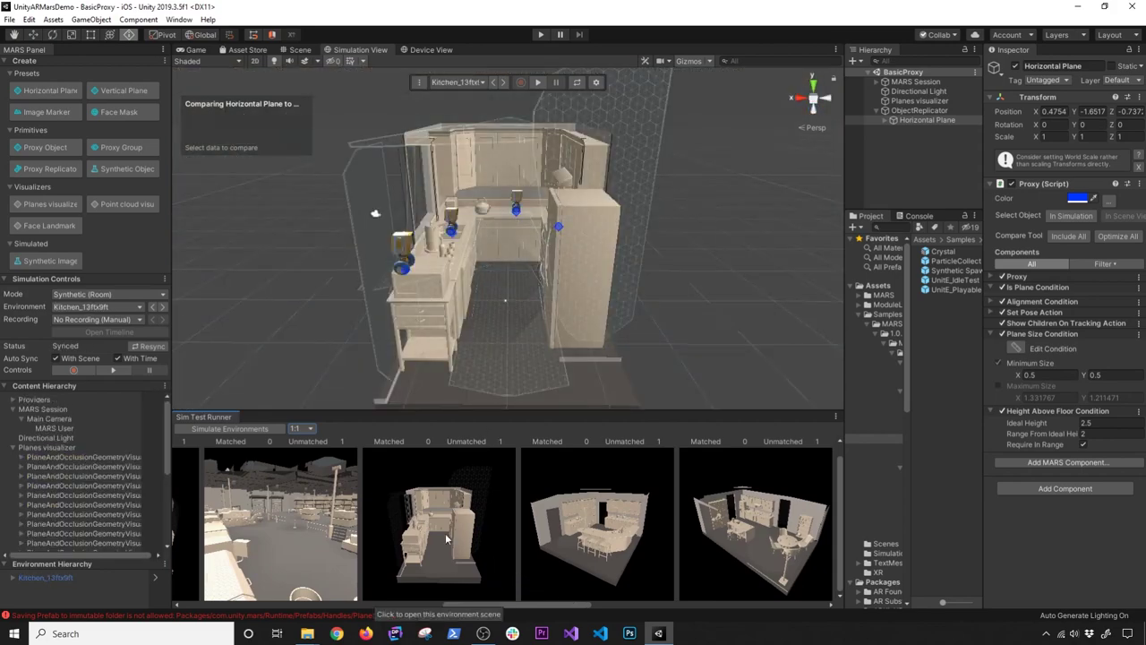
mouse_move(474, 132)
scroll(519, 236, up, 5)
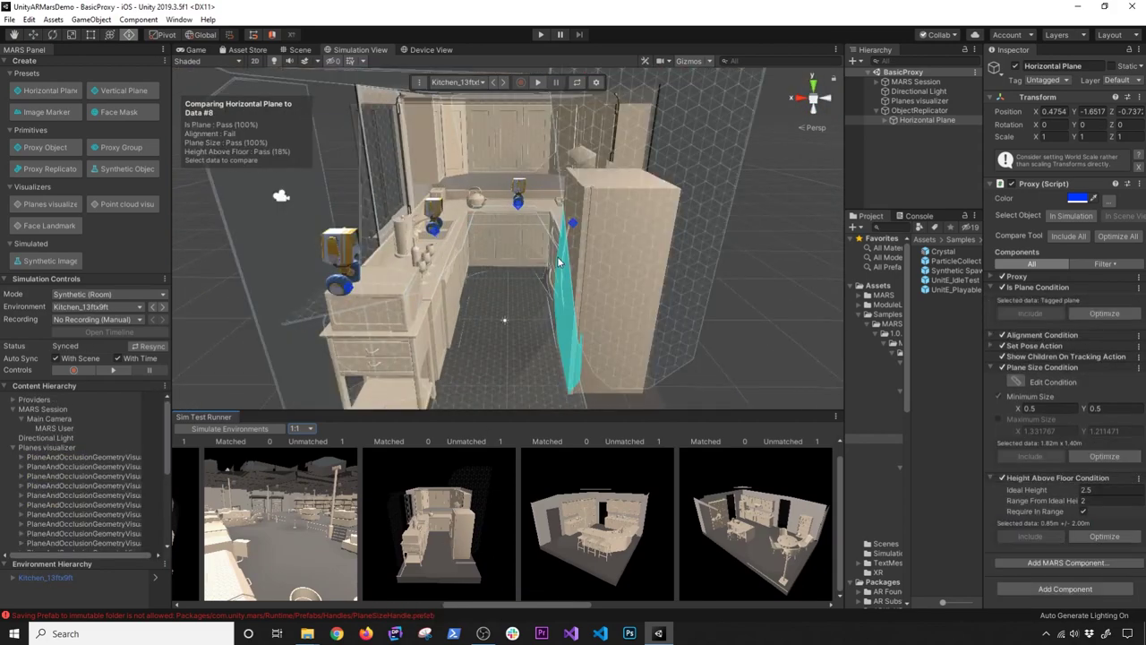
mouse_move(391, 244)
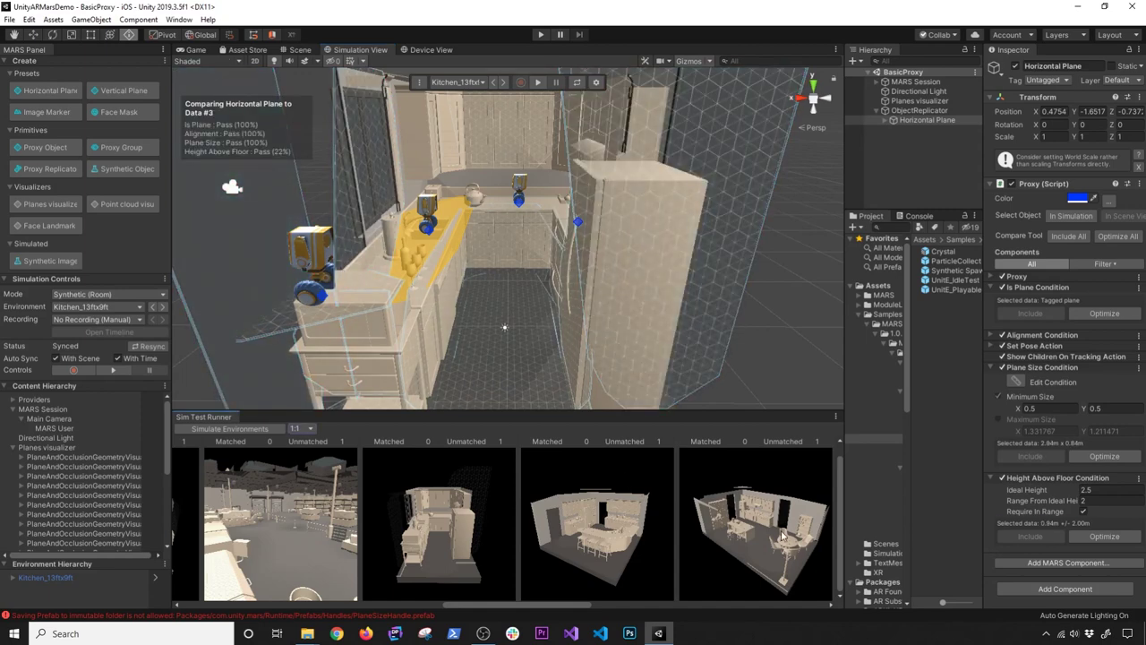
Open the Kitchen_25ftx16ft environment and compare the proxy against the floor and the kitchen island's top.
click(781, 535)
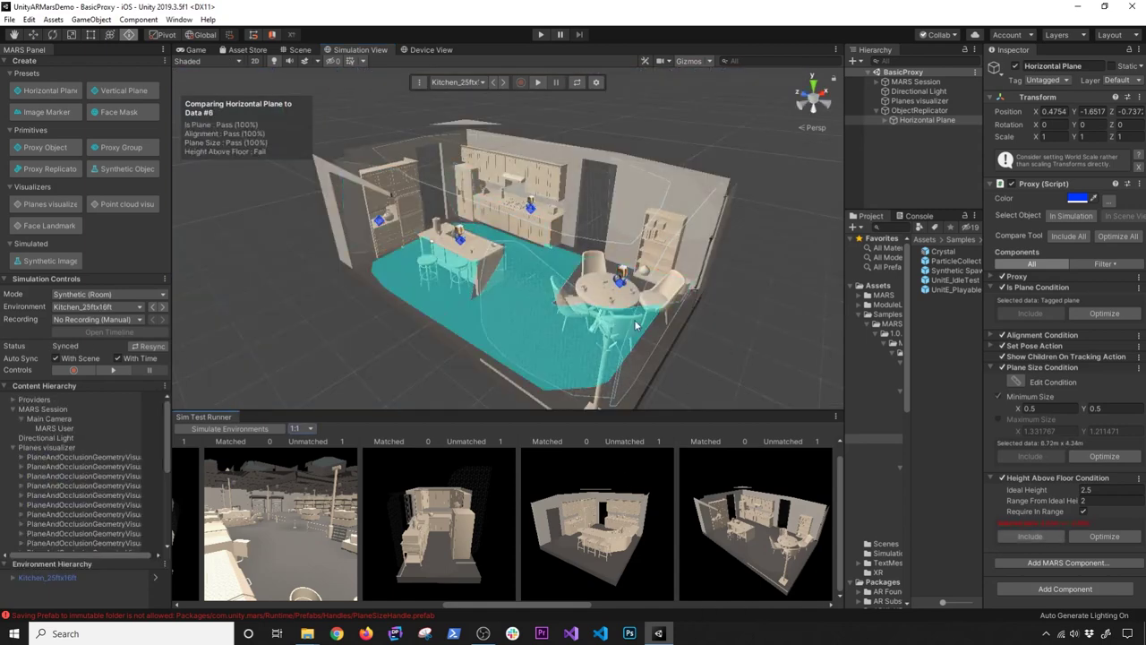
alt+drag(605, 282, 507, 253)
scroll(507, 253, up, 5)
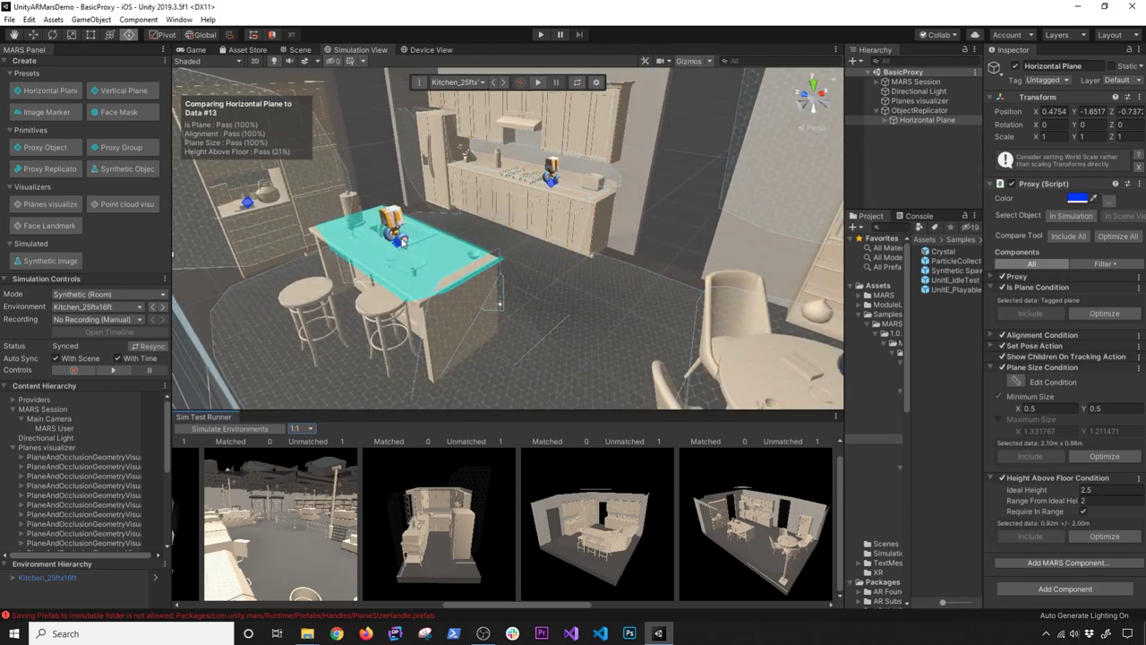
alt+drag(537, 206, 523, 262)
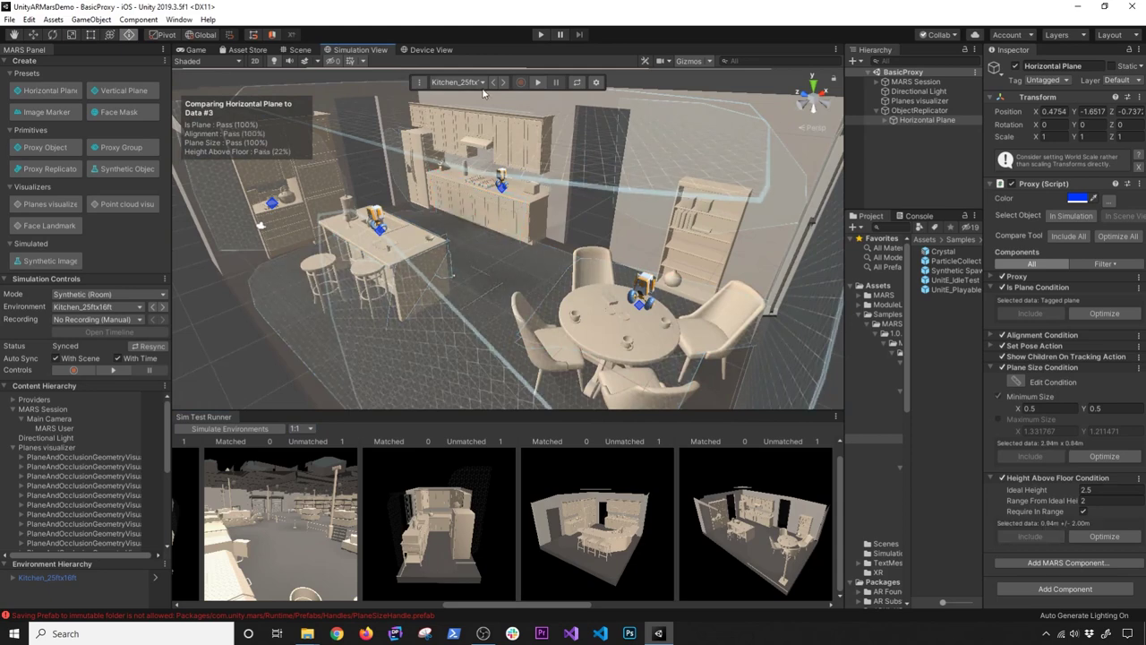
Open the Bedroom_20ftx17ft environment from the test results and start its simulation in the Device View.
drag(442, 607, 297, 614)
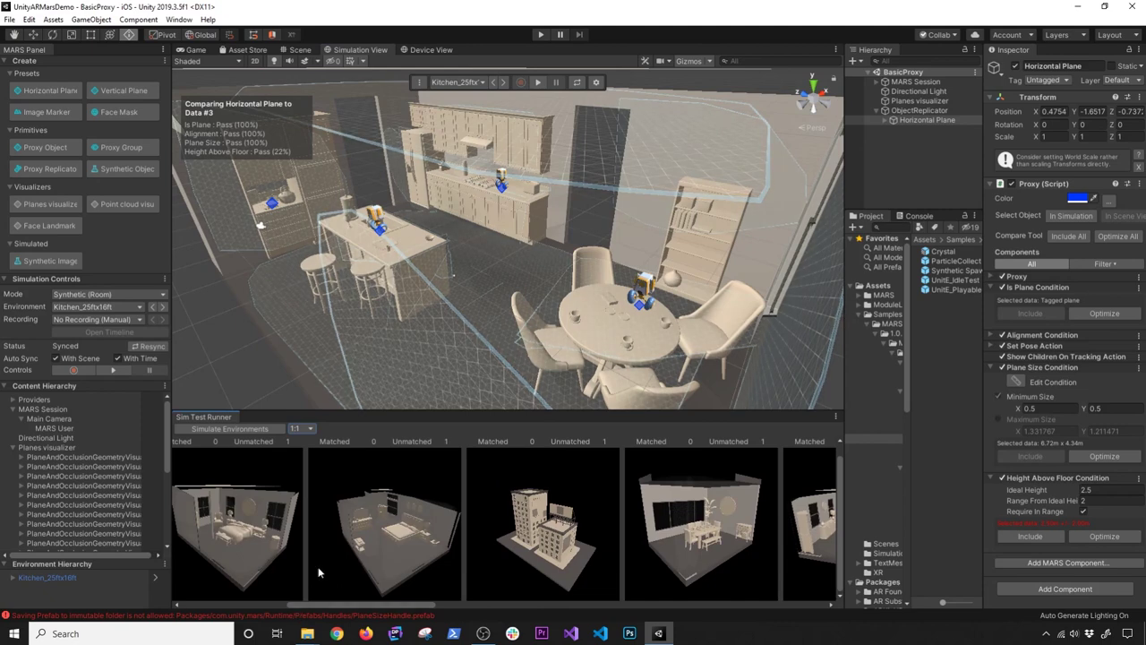
click(391, 532)
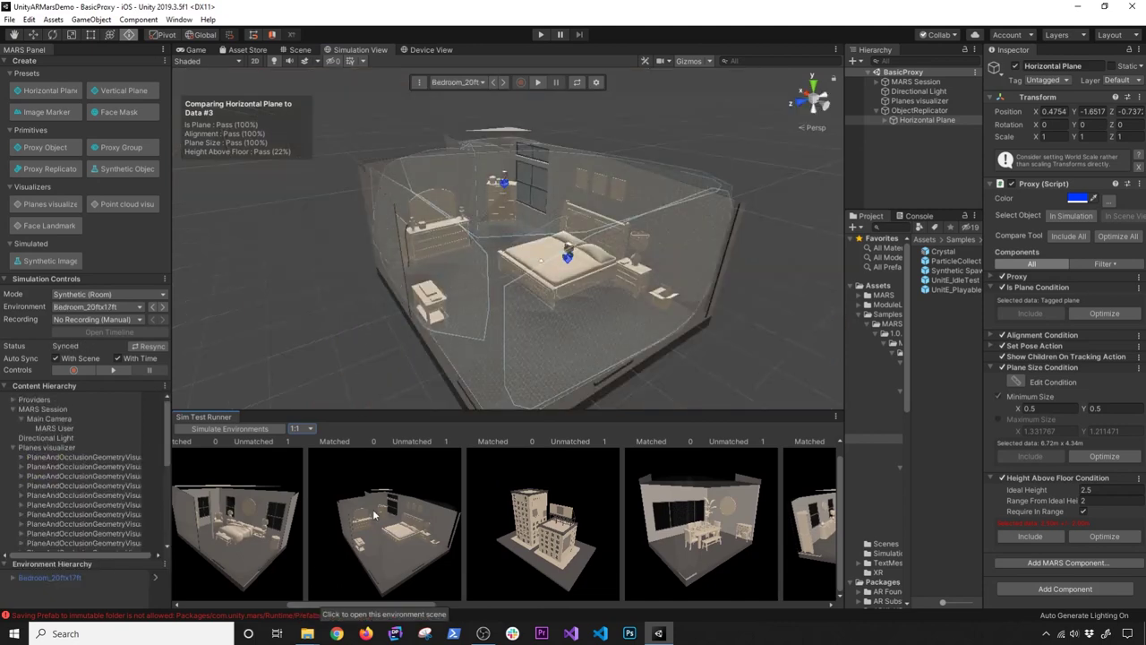
click(435, 50)
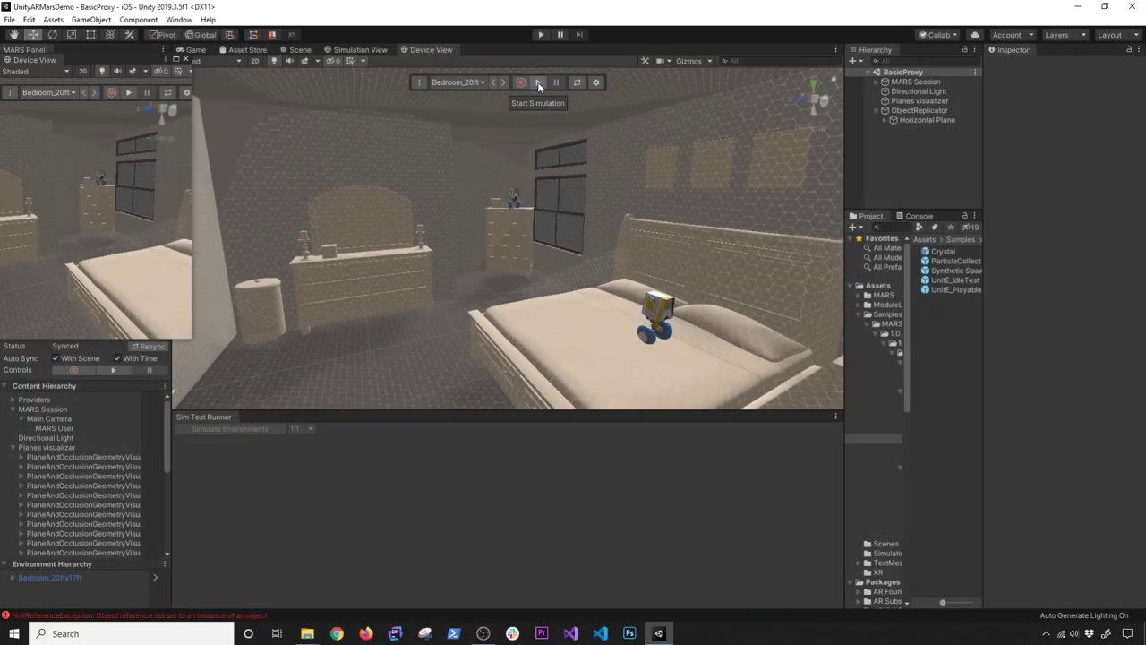
click(537, 82)
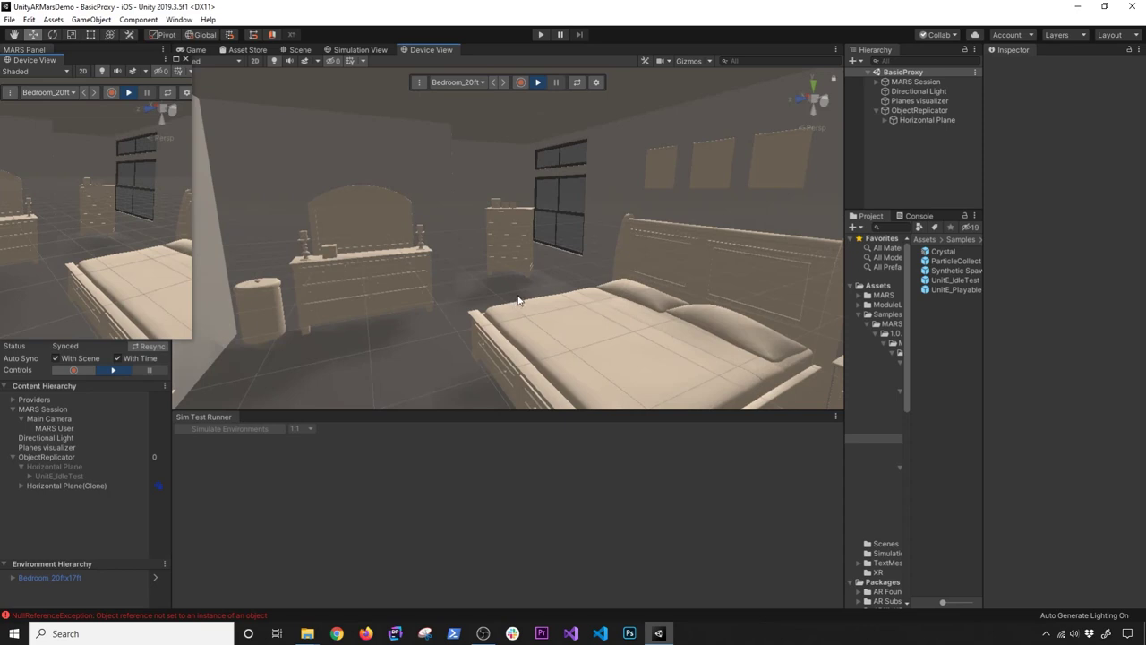
Move the simulated device through the bedroom to scan the bed, furniture and walls and examine where robots get placed.
right_drag(512, 317, 275, 333)
right_drag(560, 235, 325, 172)
key(w)
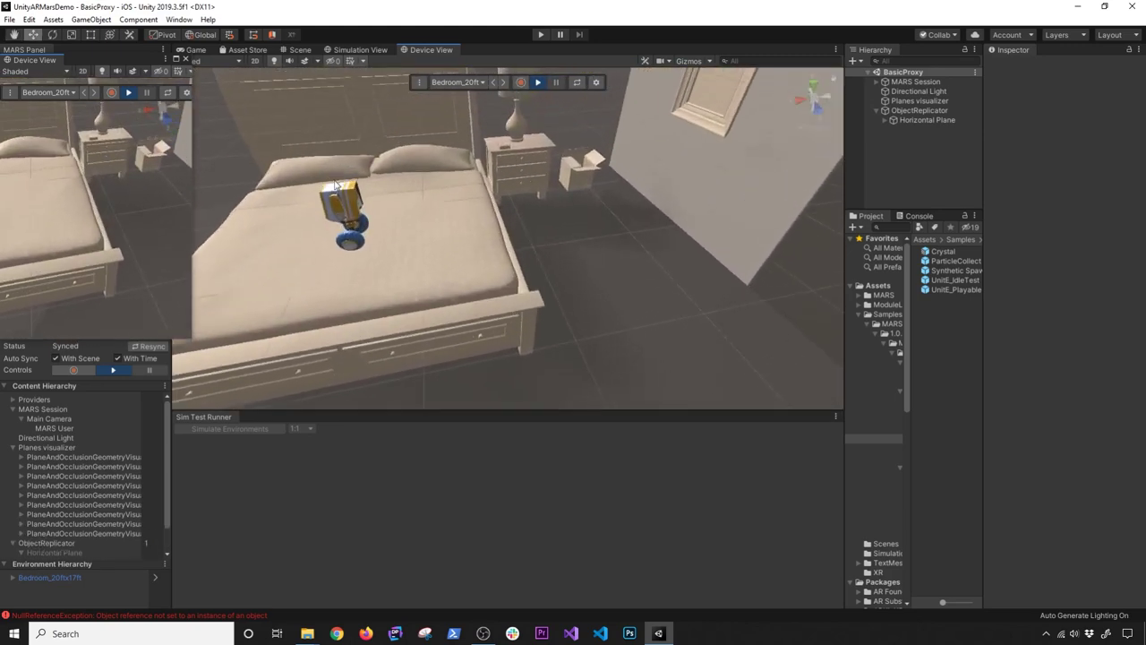
right_drag(660, 279, 1, 215)
key(w)
middle_drag(444, 267, 422, 212)
scroll(432, 205, up, 10)
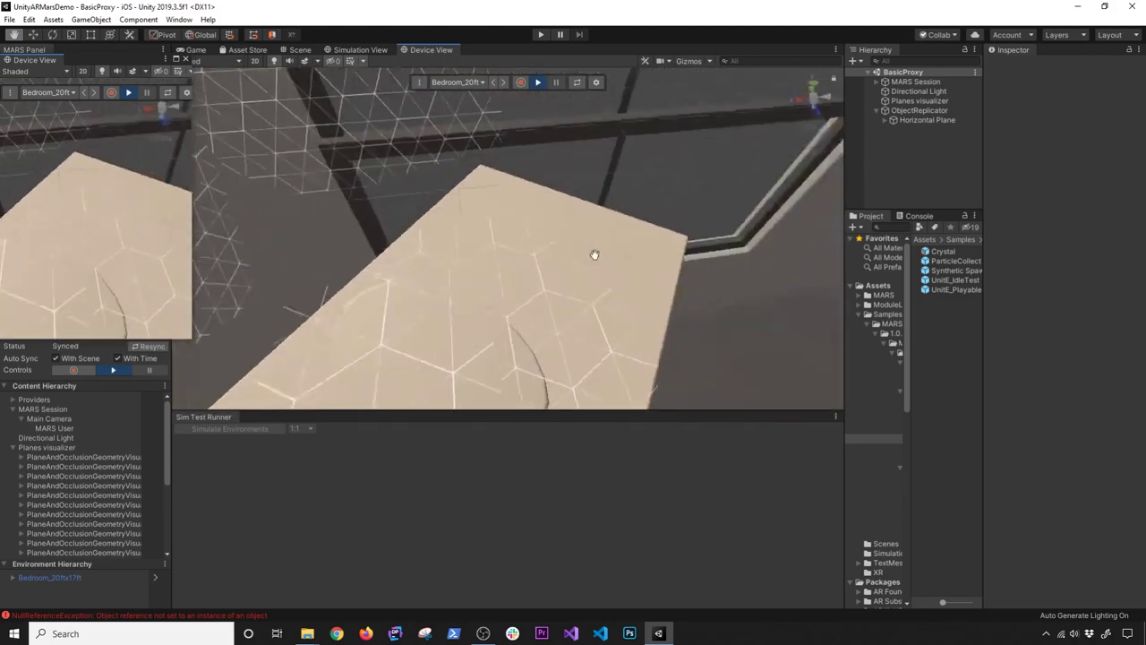
scroll(594, 256, down, 10)
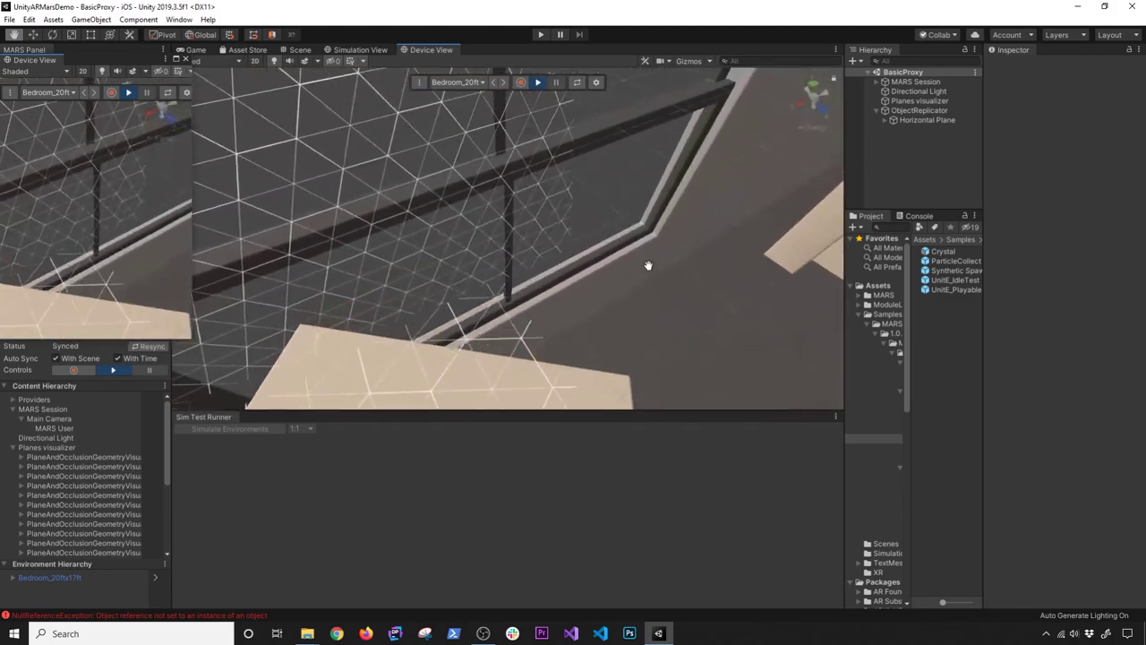
scroll(599, 313, up, 8)
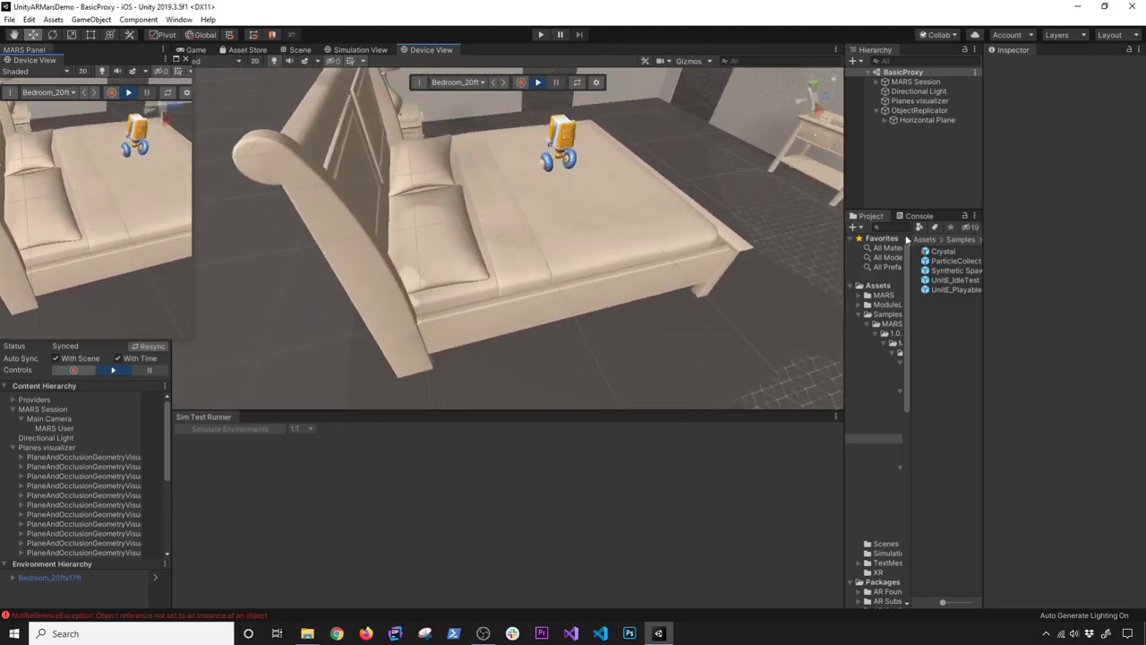
right_drag(635, 288, 334, 109)
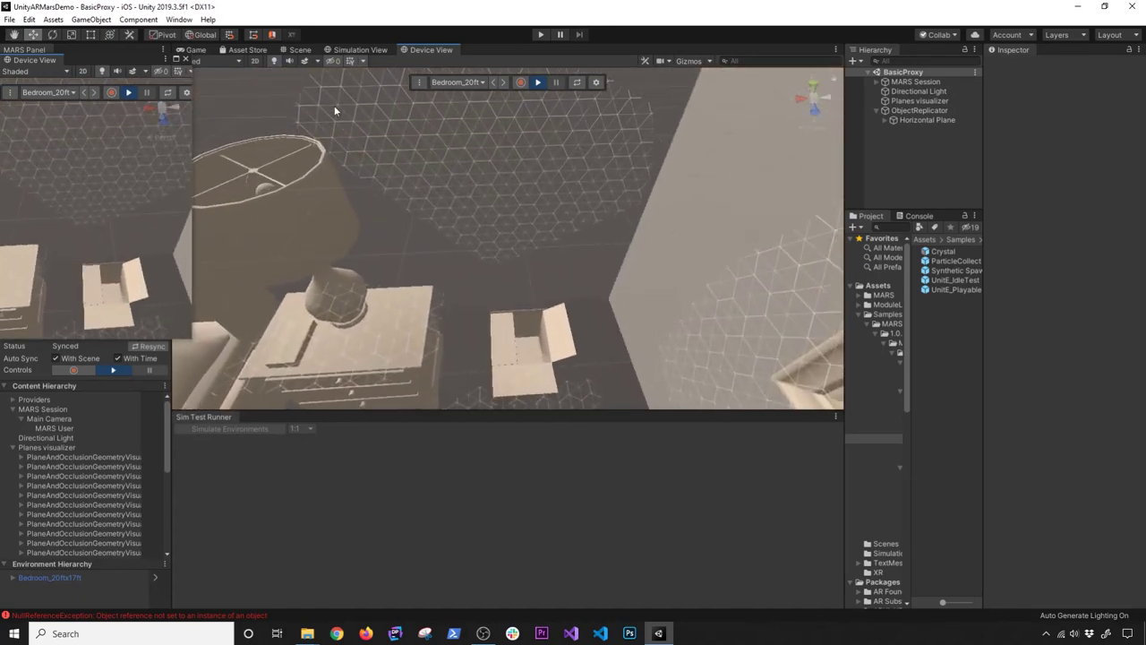
Check the robot placement in the bedroom's Simulation View, then return to the Device View and look around the bed.
click(354, 50)
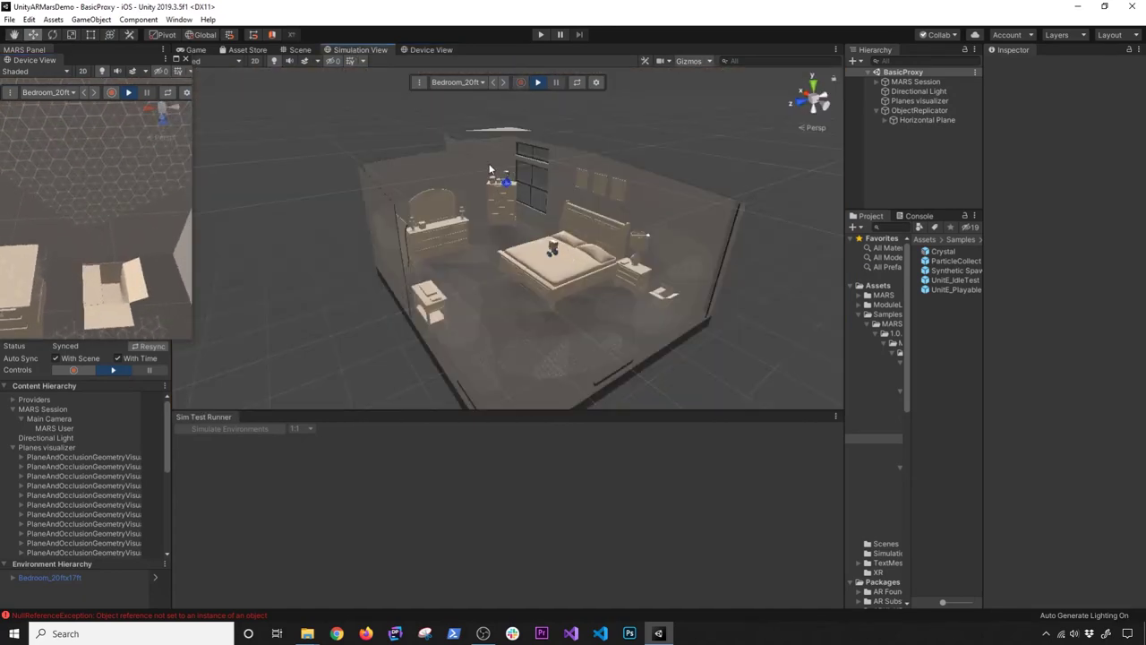
click(428, 50)
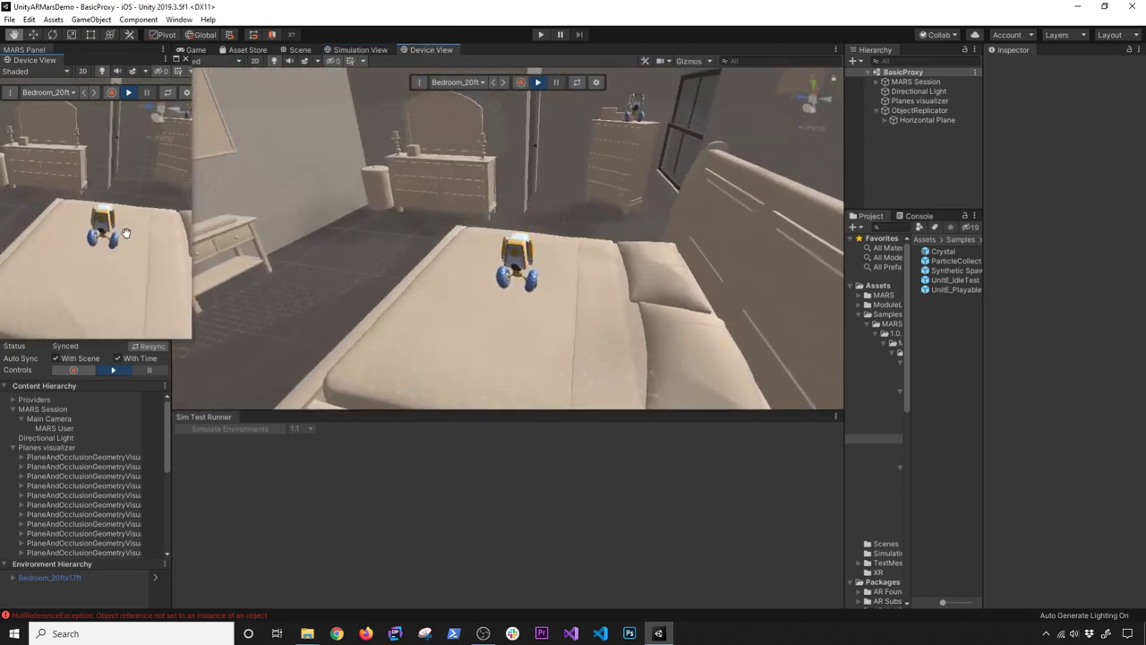
right_drag(617, 230, 805, 256)
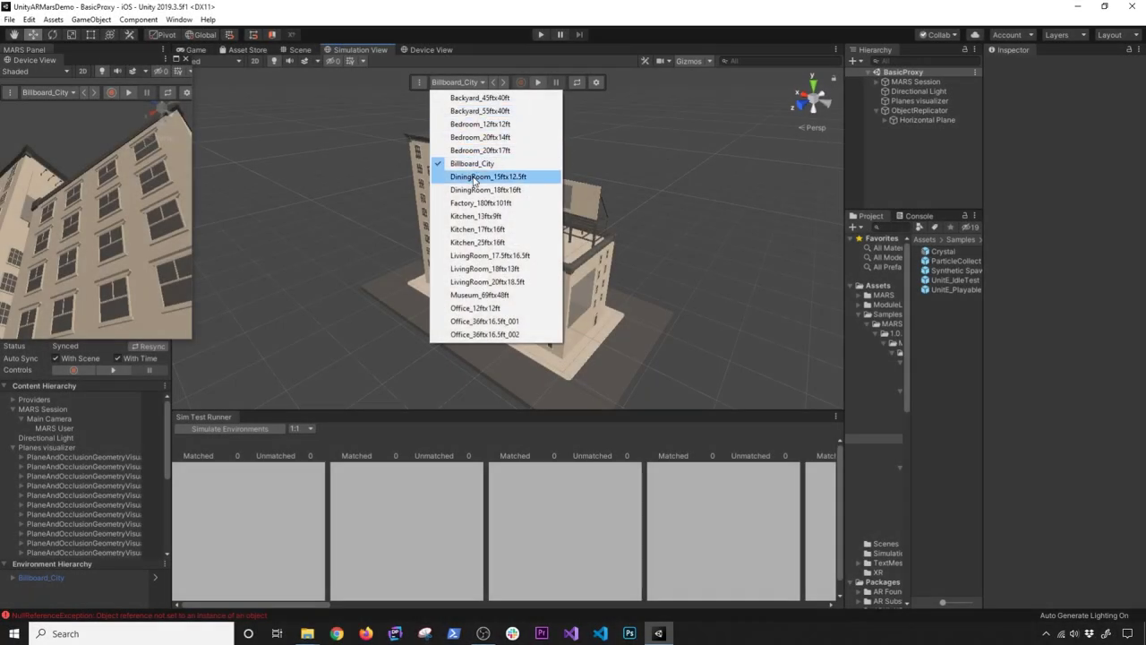
Switch the environment to DiningRoom_15ftx12.5ft, start its simulation and scan the dining table with the simulated device.
click(488, 177)
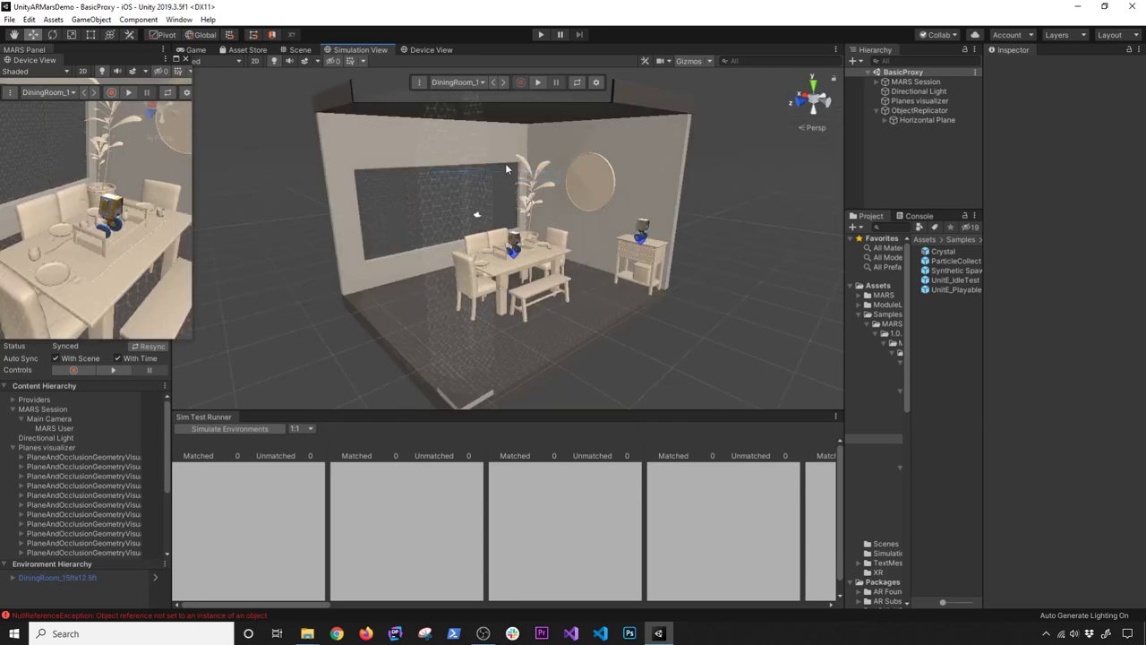
click(537, 82)
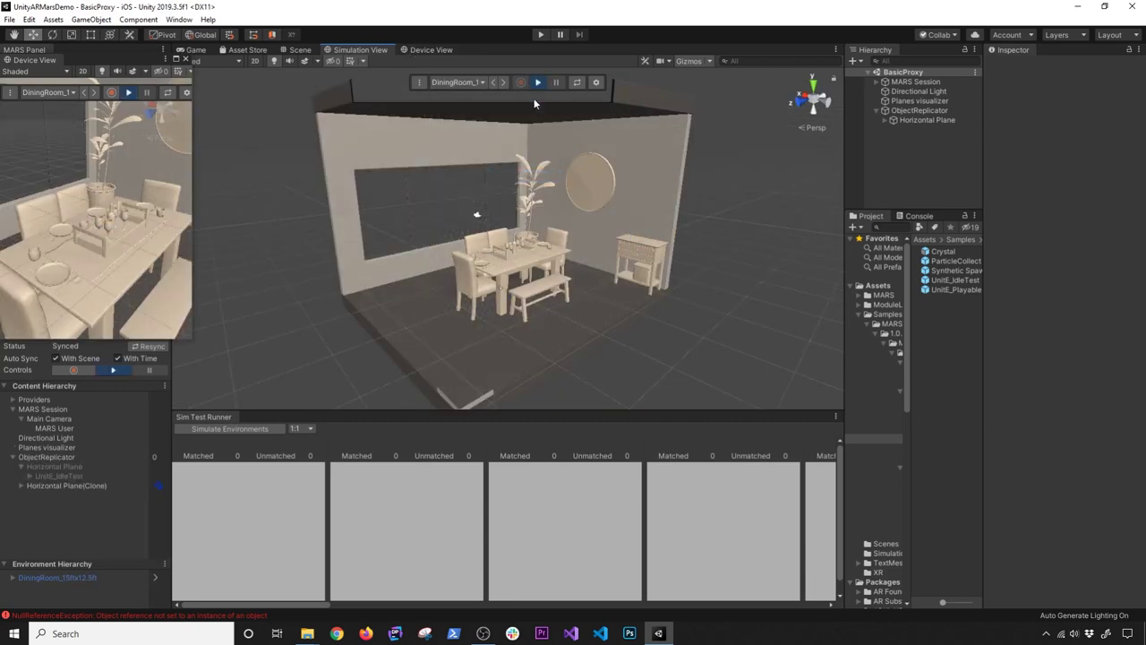
click(417, 51)
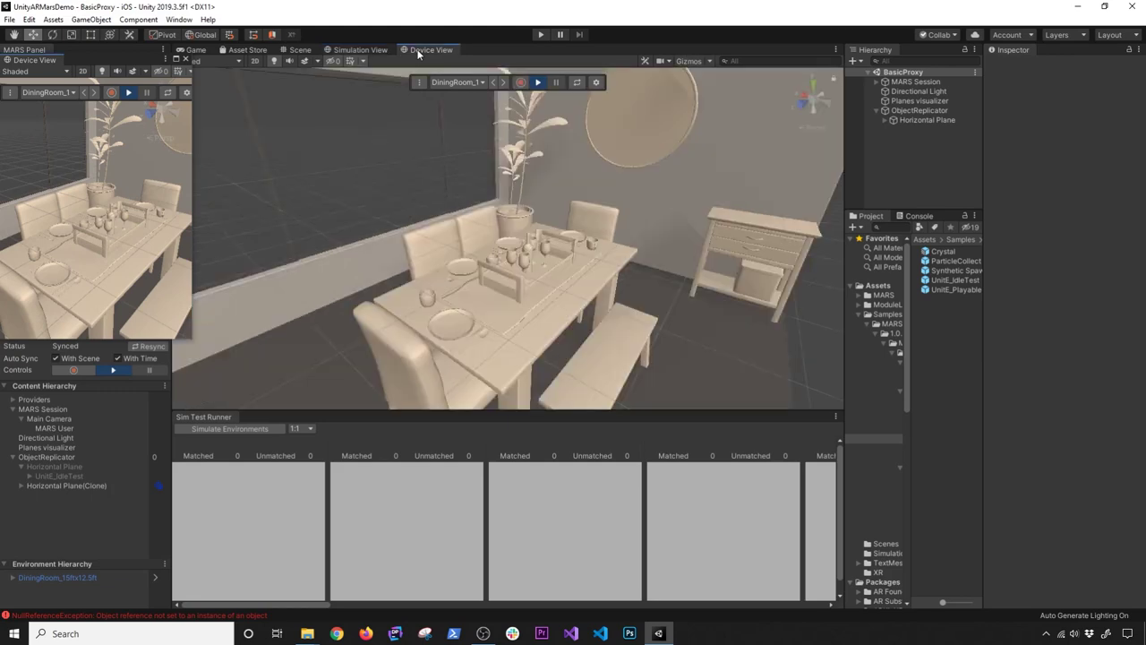
right_drag(575, 292, 456, 260)
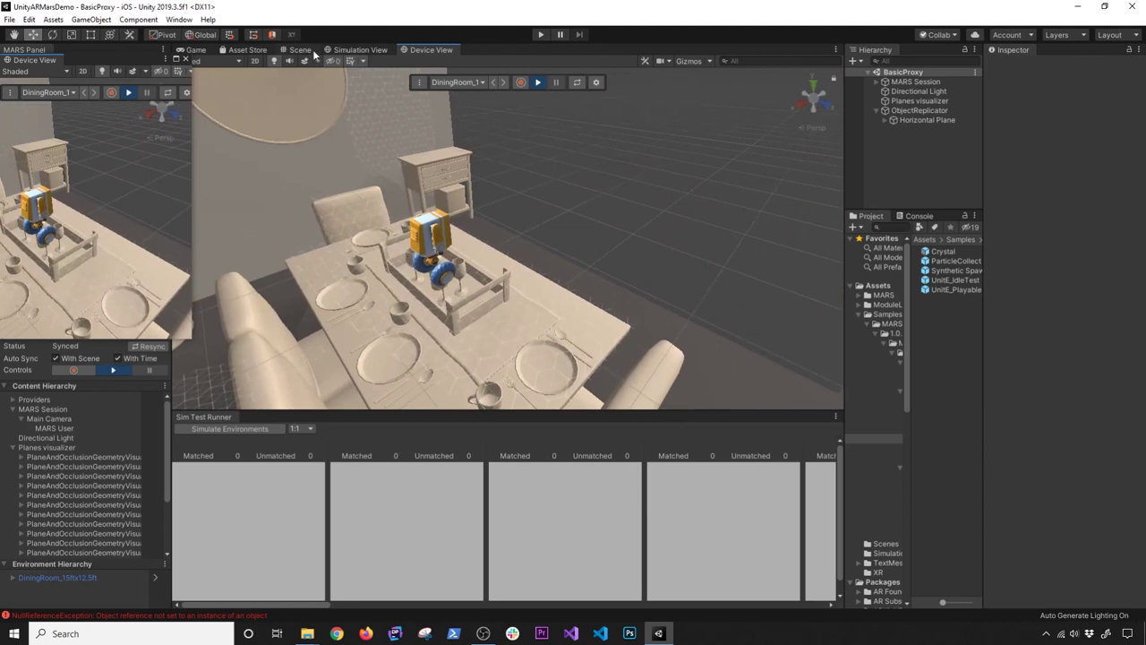
Review the component settings of the MARS Session, the ObjectReplicator and its Horizontal Plane proxy.
click(915, 82)
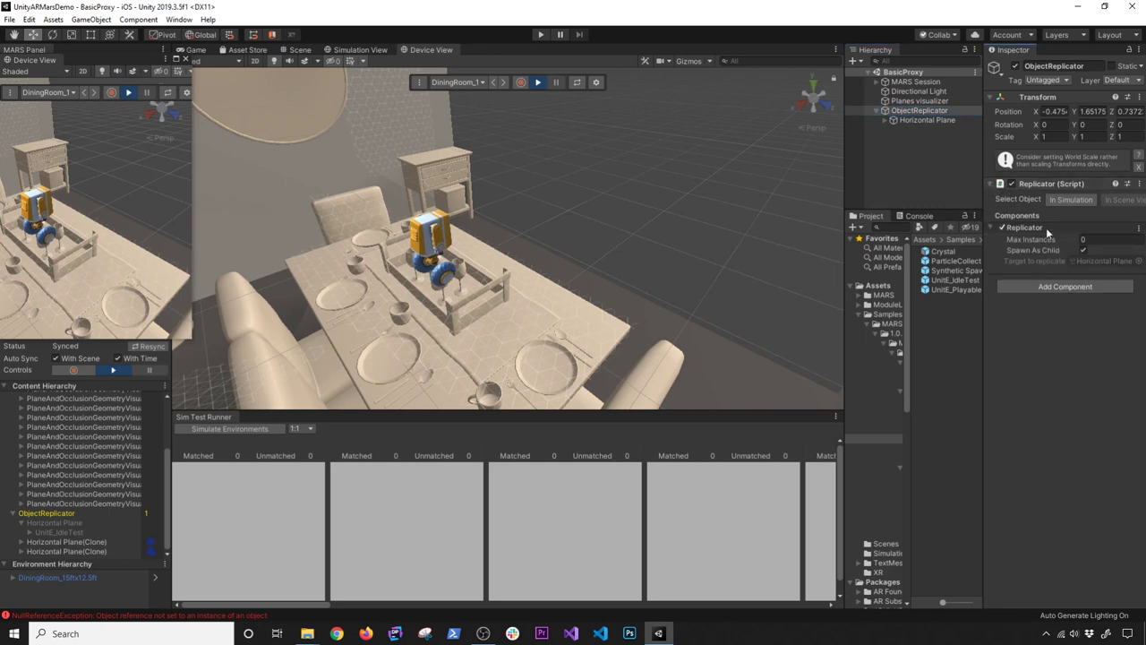
click(929, 120)
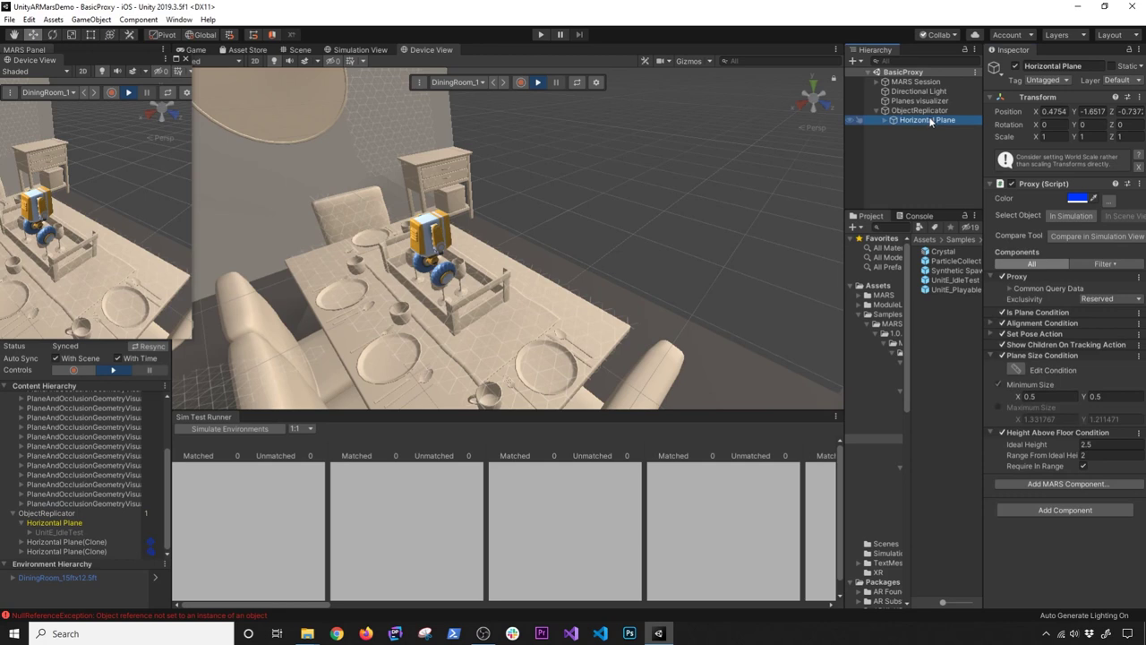